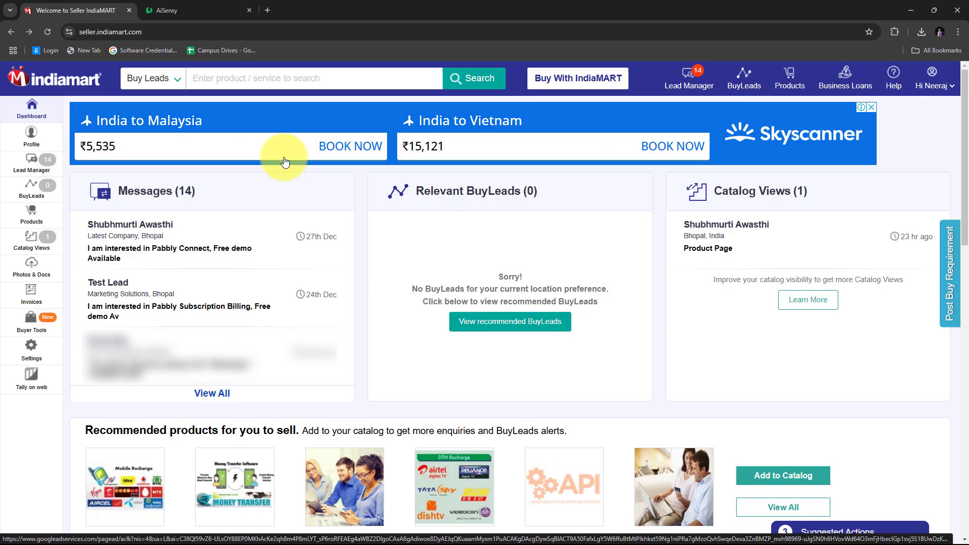
Step: Look at the AiSensy template messages page and return to the IndiaMART seller dashboard
click(176, 12)
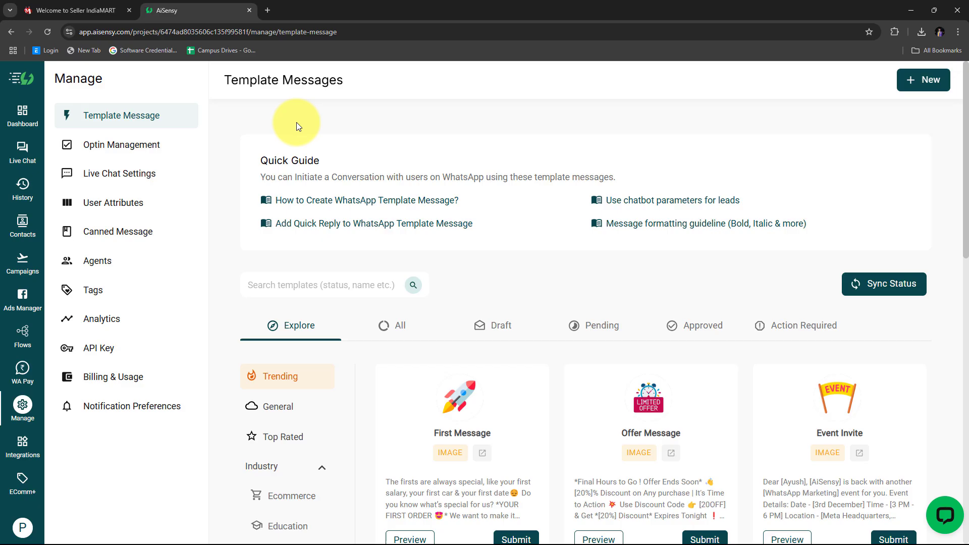
click(99, 7)
click(191, 3)
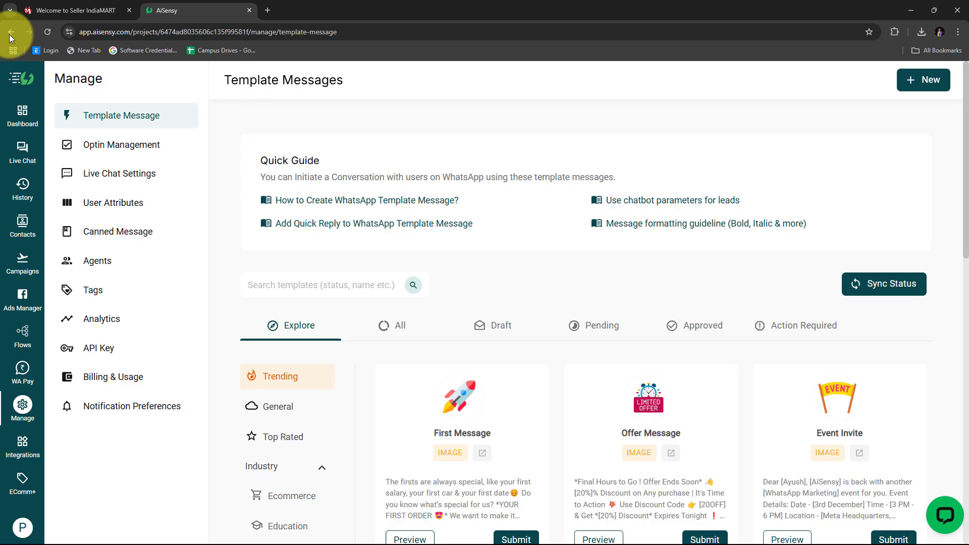
click(75, 10)
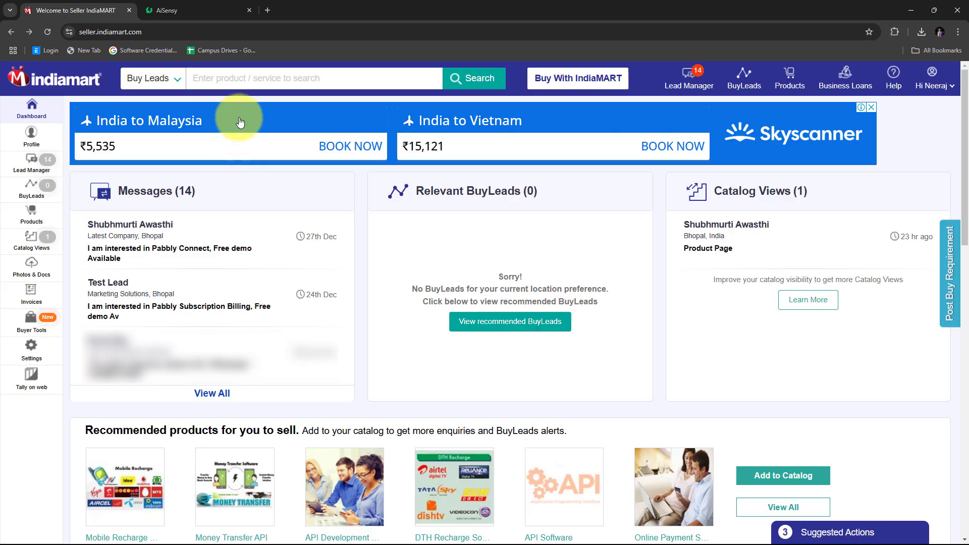
Step: Open the Pabbly Connect website at pabbly.com/connect in a new browser tab
click(267, 9)
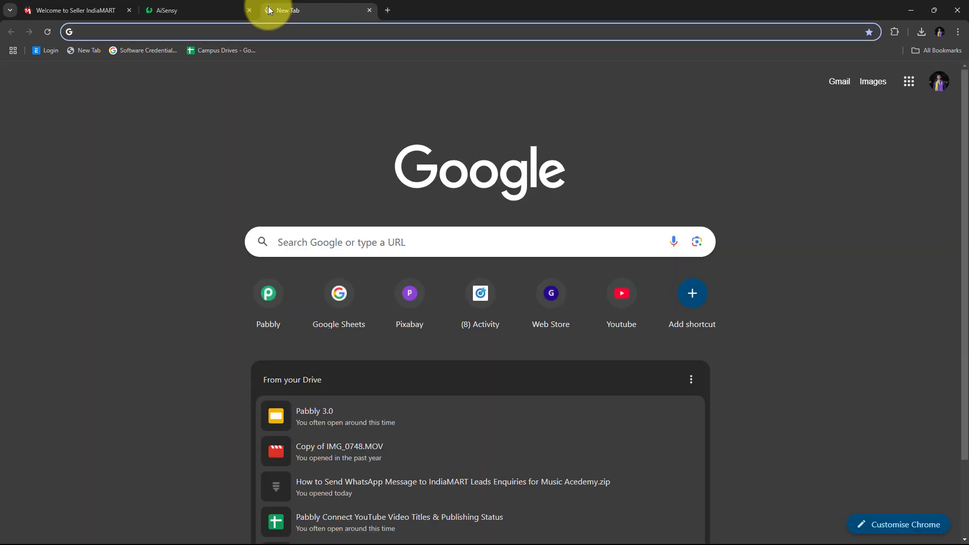
text(pa)
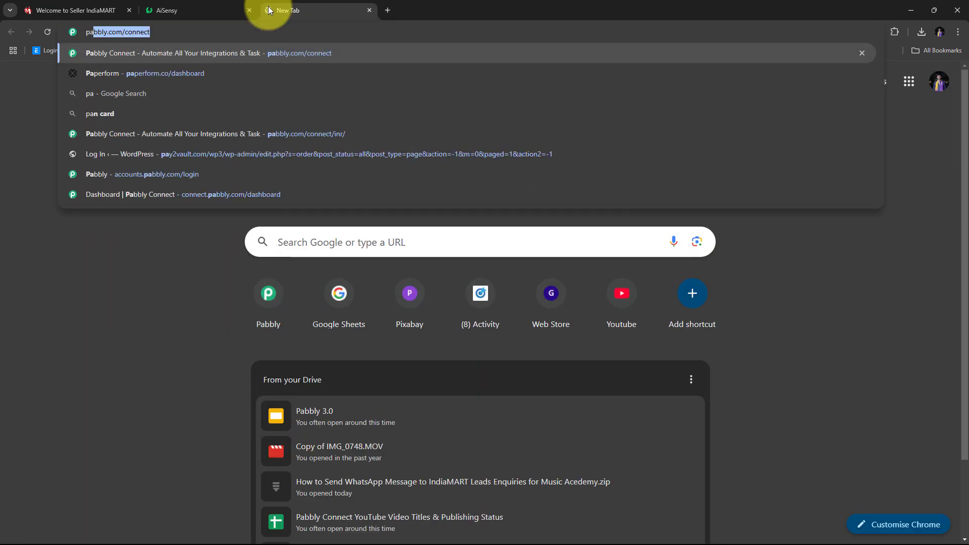
text(bbly)
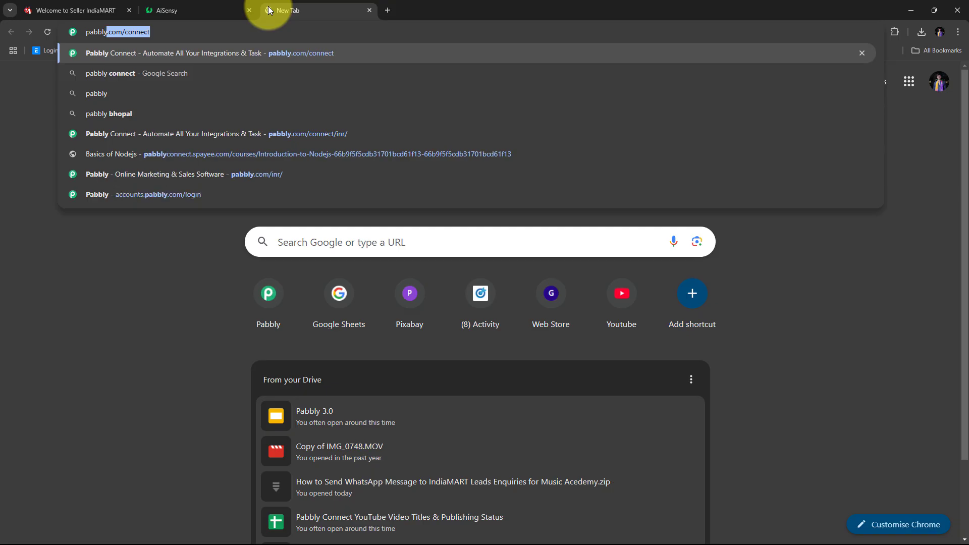
text(.com/connect)
key(Return)
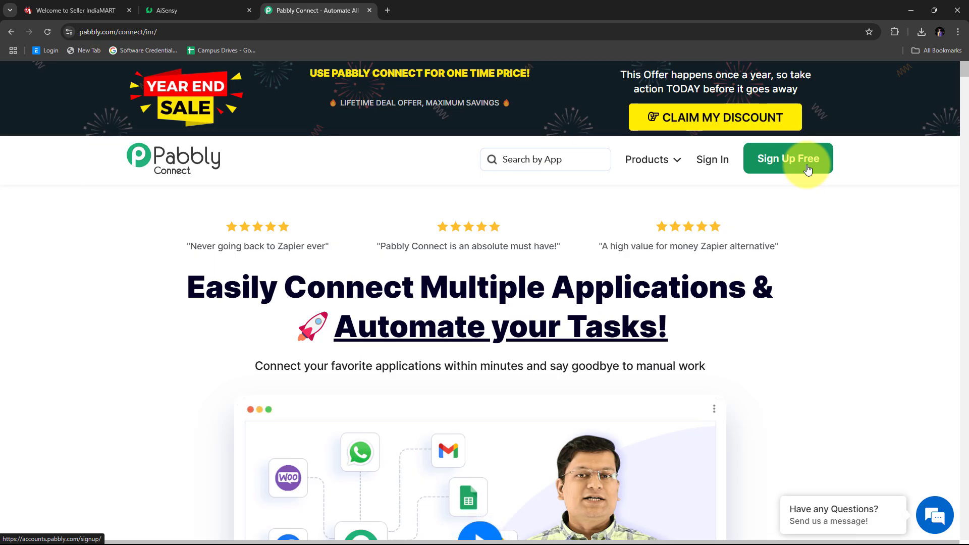
Step: Sign in to the existing Pabbly account and access Pabbly Connect from the list of Pabbly apps
click(711, 161)
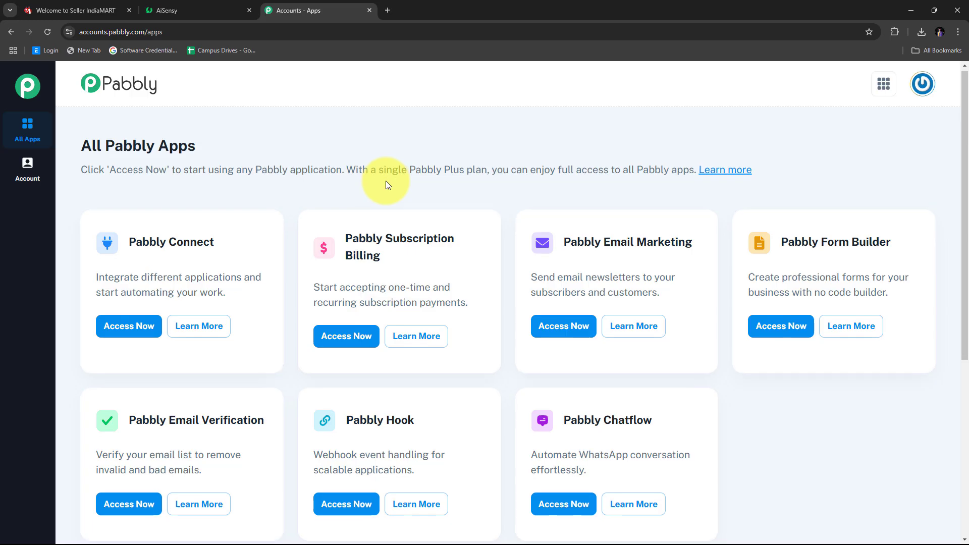
scroll(385, 180, down, 1)
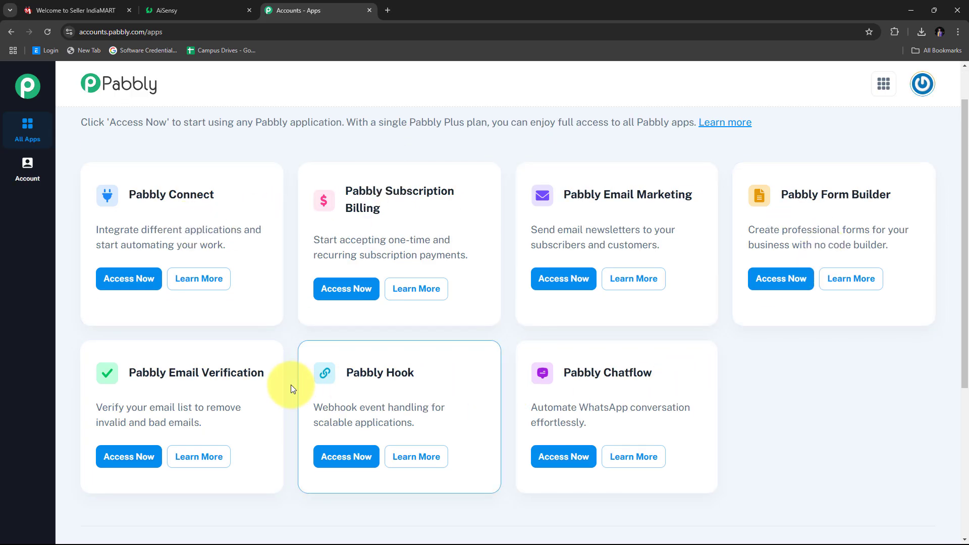
scroll(229, 383, up, 1)
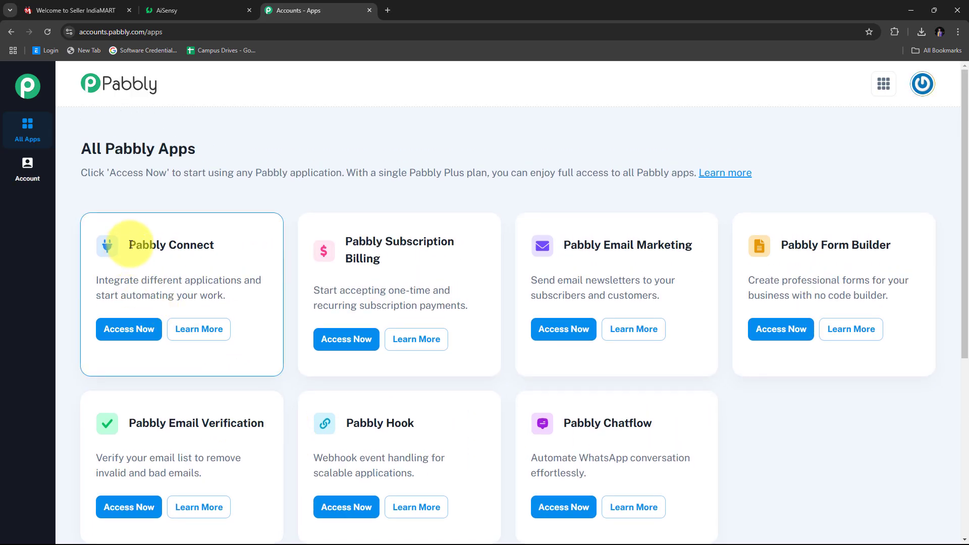
drag(128, 245, 219, 246)
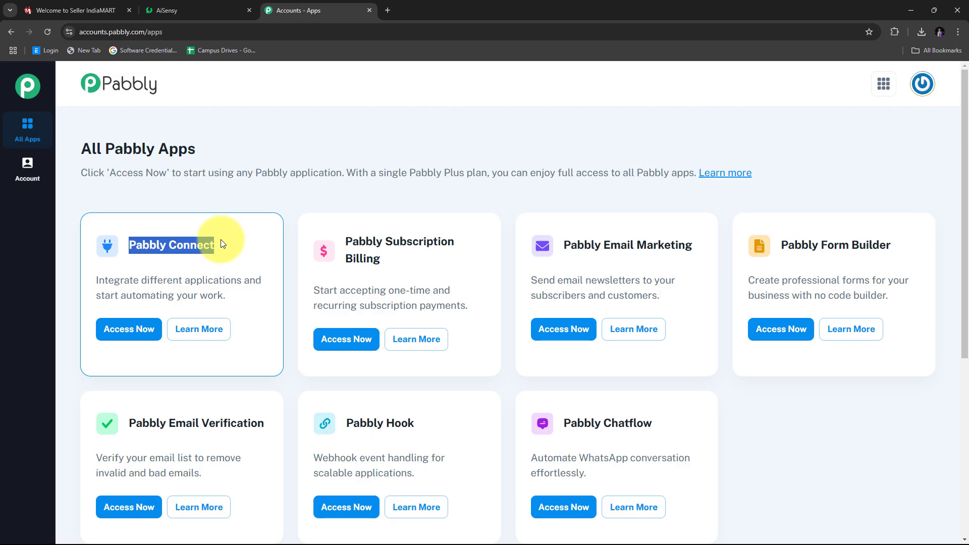
click(129, 331)
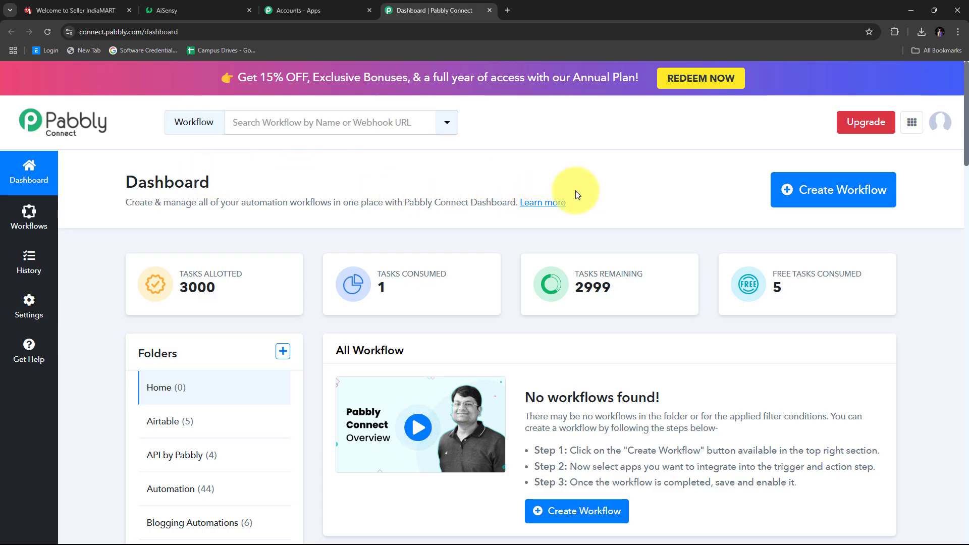
Step: Start a new workflow named "Send WhatsApp Message to IndiaMART Leads / Enquiries for Transport & Shipping Business"
click(791, 201)
click(343, 275)
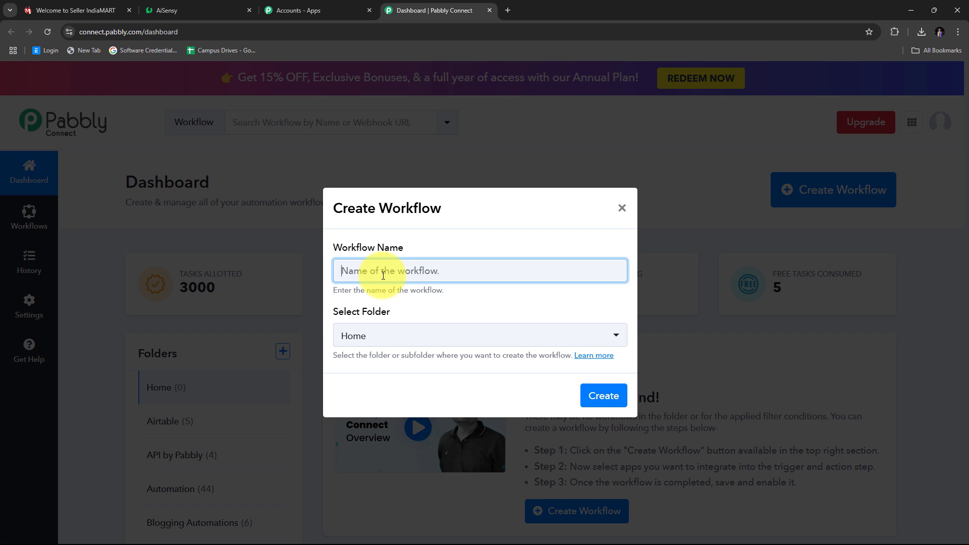
key(ctrl+v)
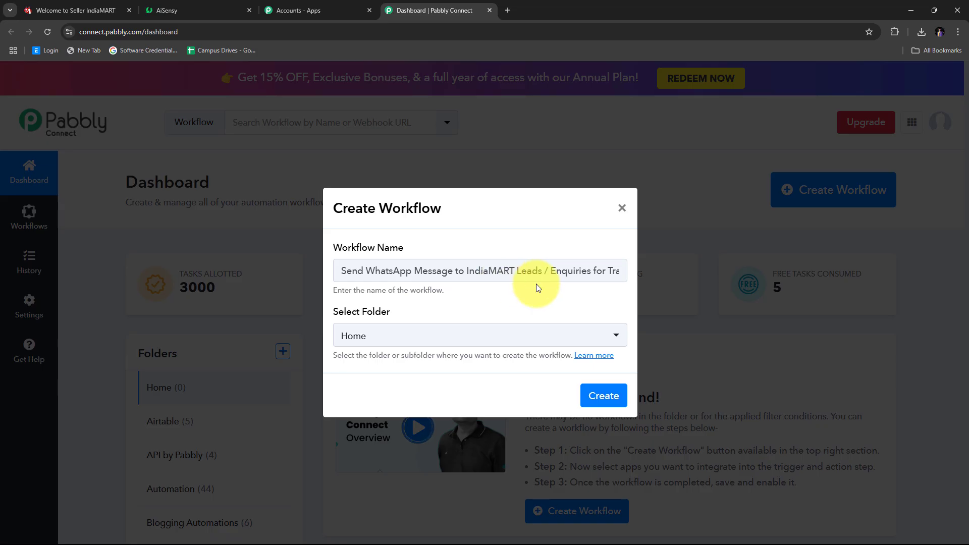
click(601, 276)
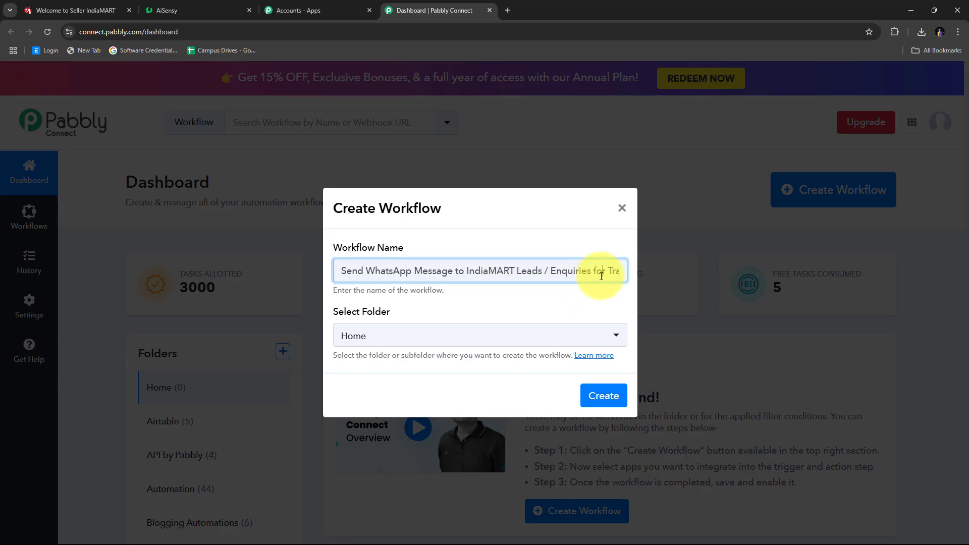
key(Right)
key(Right)
key(Right)
key(Right)
key(Right)
key(Right)
key(Right)
key(Right)
key(Right)
key(Right)
key(Right)
key(Right)
key(Right)
key(Right)
key(Right)
key(Right)
key(Right)
key(Right)
key(Right)
key(Right)
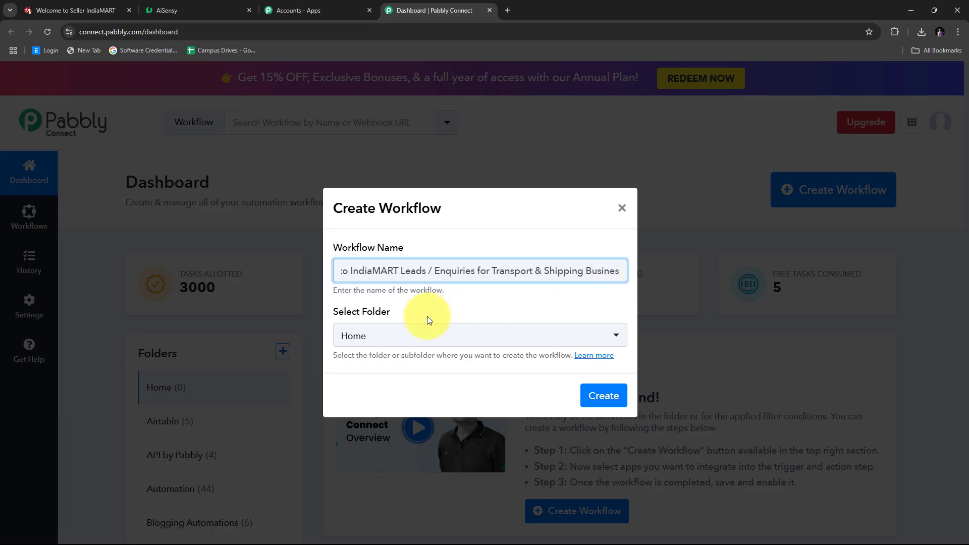
key(Right)
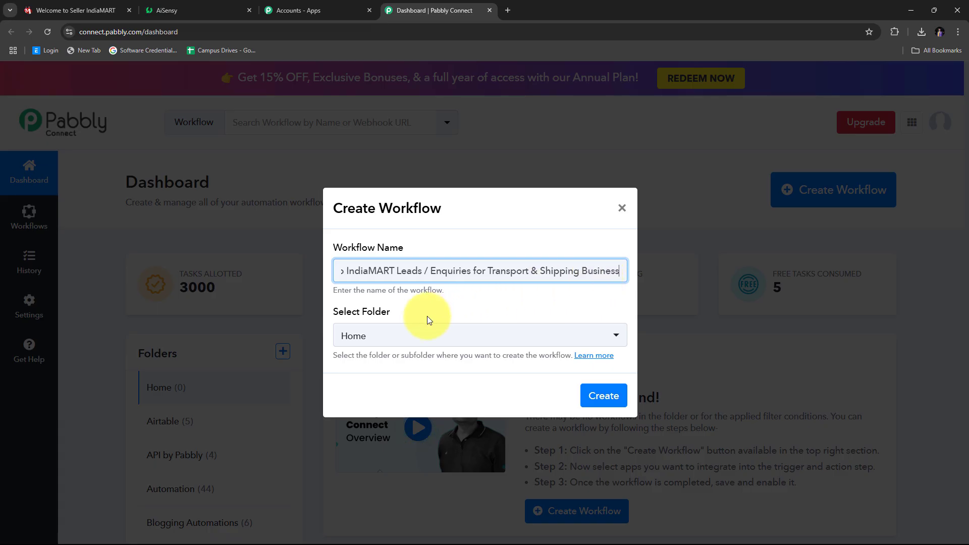
Step: Choose the Automation folder for the workflow and create it
click(469, 339)
scroll(496, 223, down, 5)
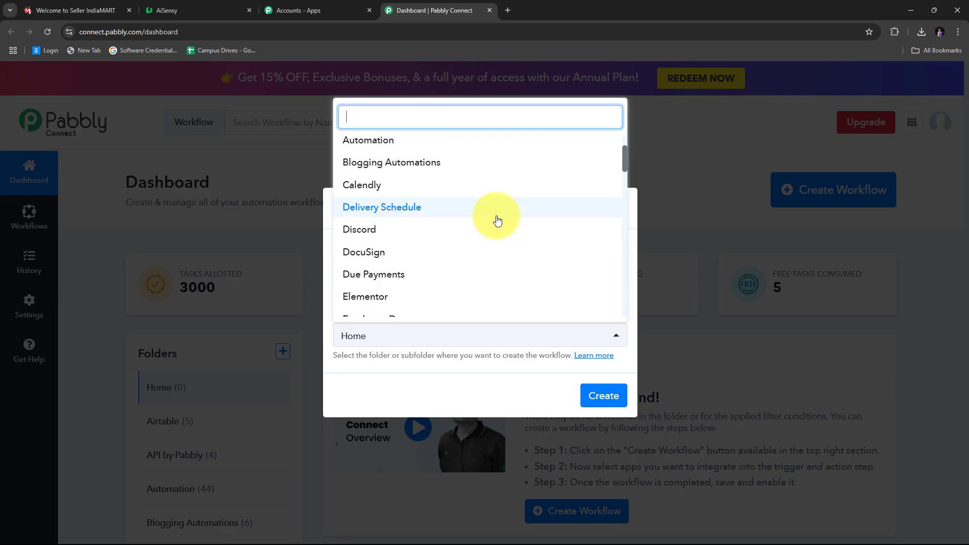
scroll(497, 219, down, 3)
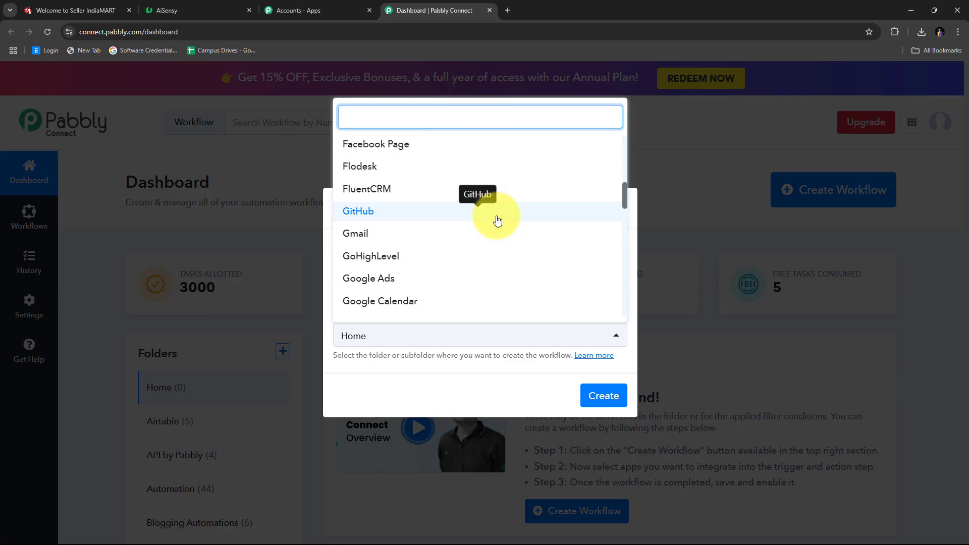
scroll(497, 217, up, 5)
scroll(497, 217, up, 2)
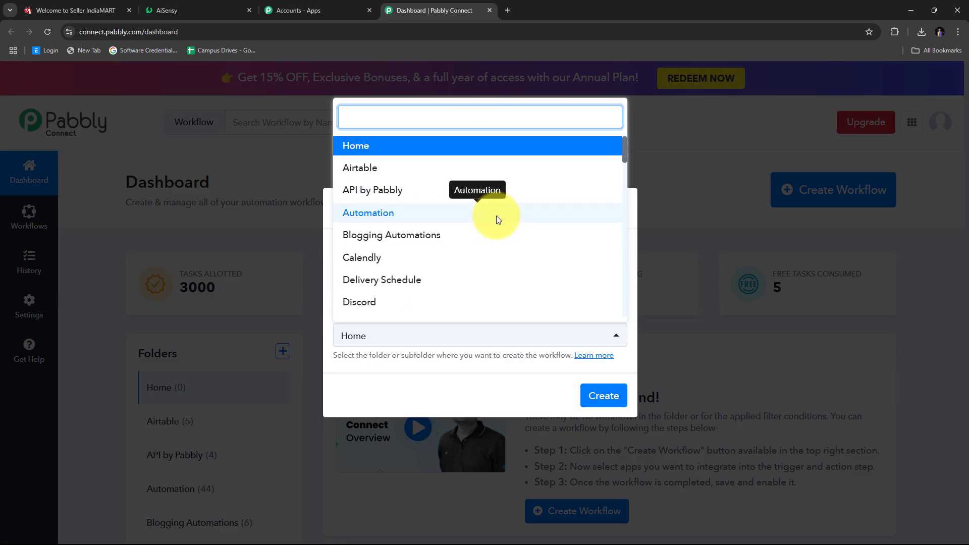
click(374, 218)
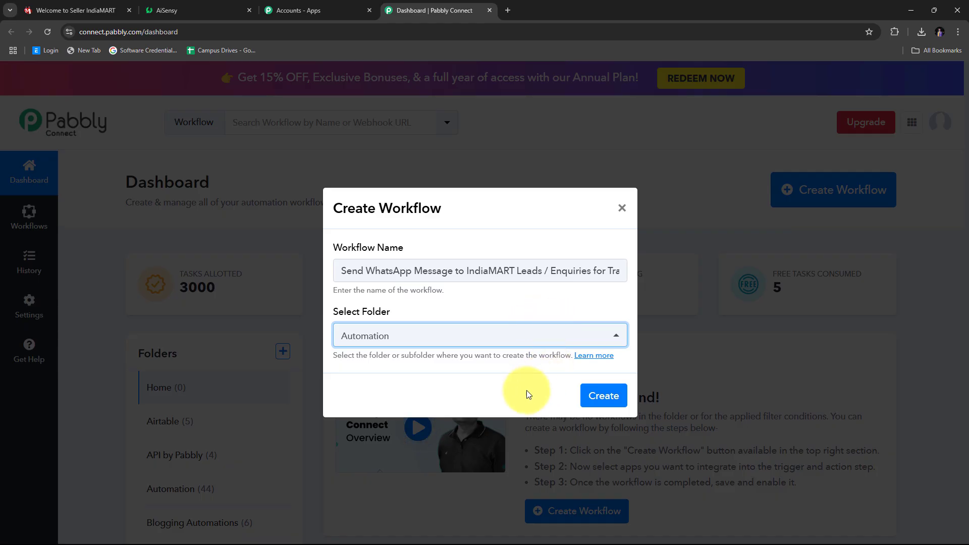
click(600, 396)
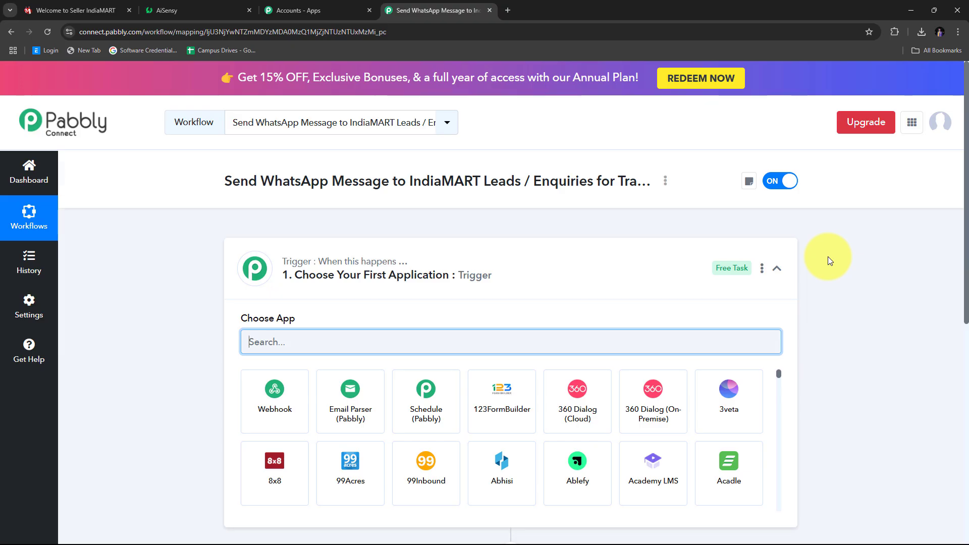
Step: Examine the trigger and action sections of the new workflow
scroll(828, 259, down, 3)
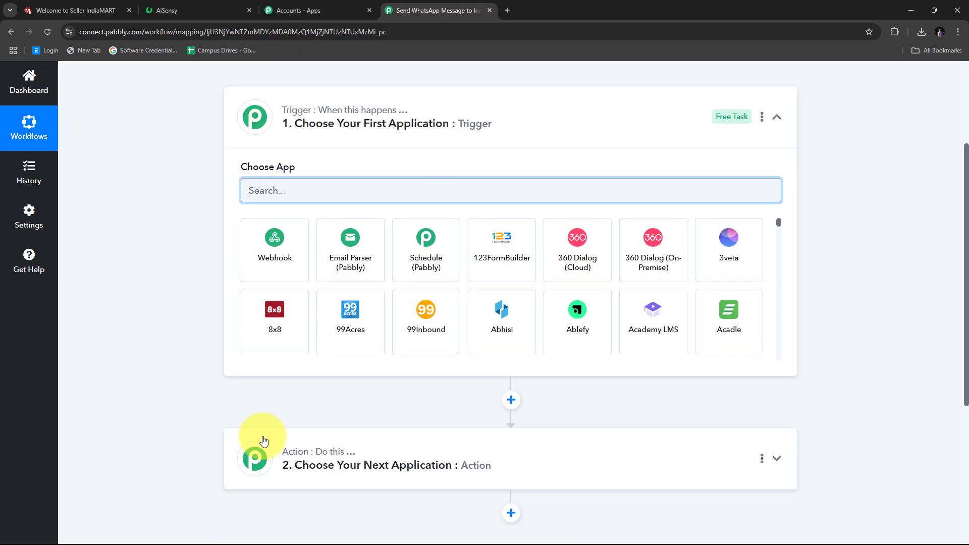
mouse_move(296, 450)
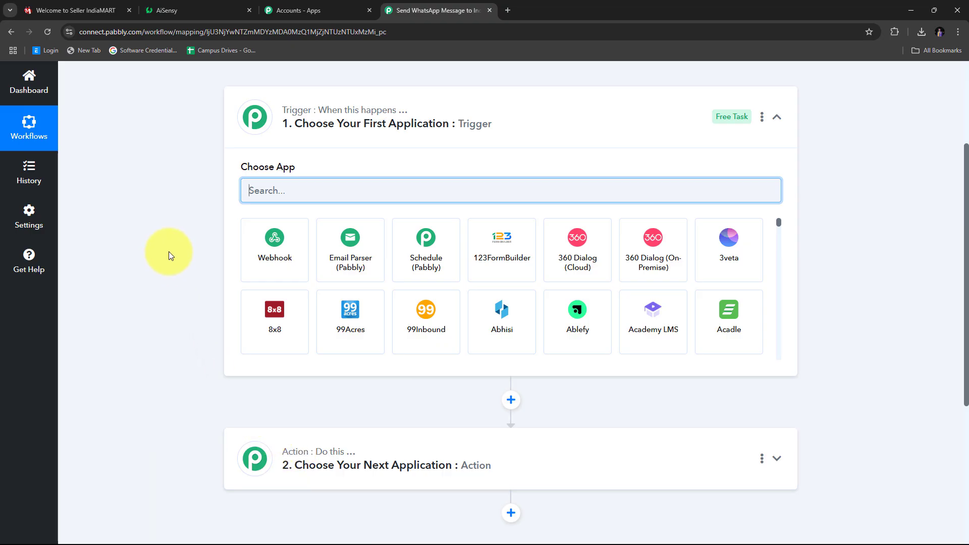
scroll(169, 252, up, 1)
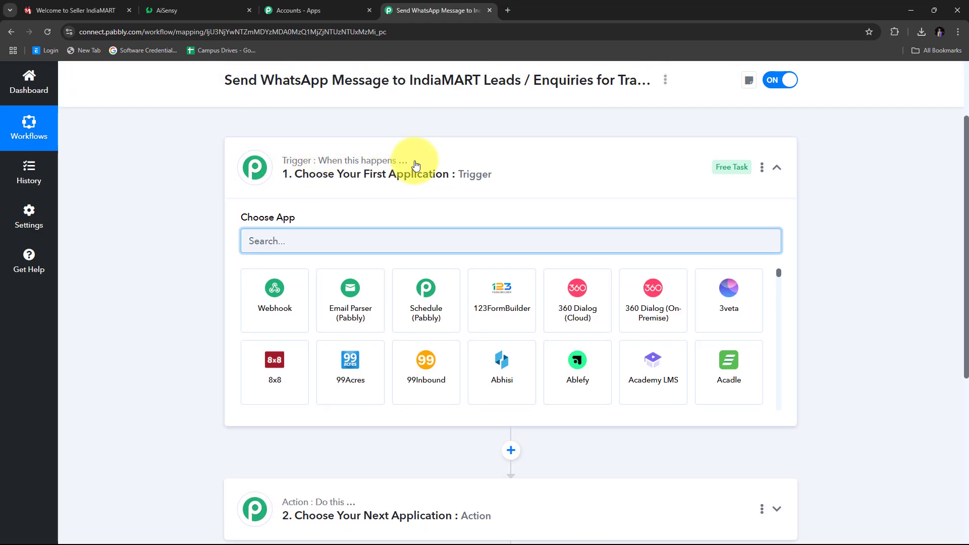
scroll(389, 227, down, 1)
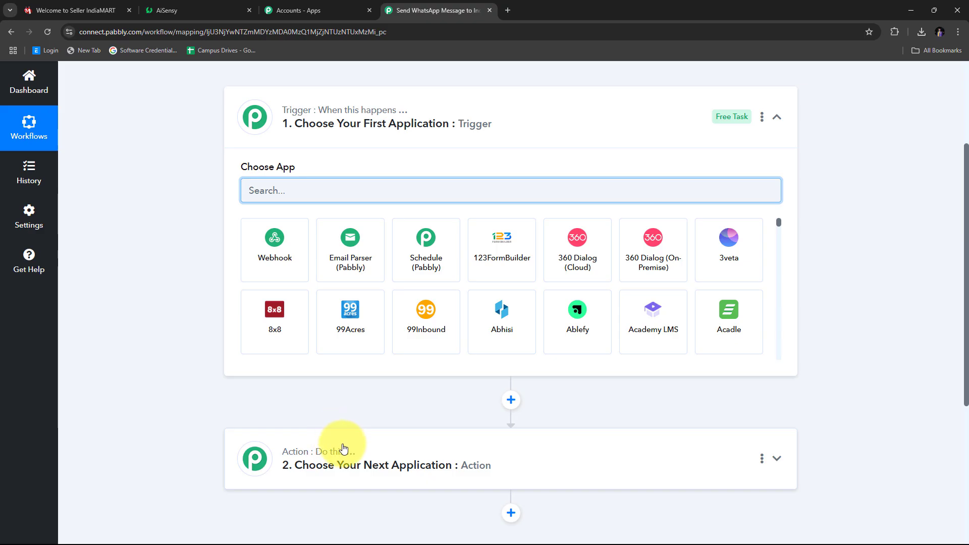
scroll(250, 310, up, 1)
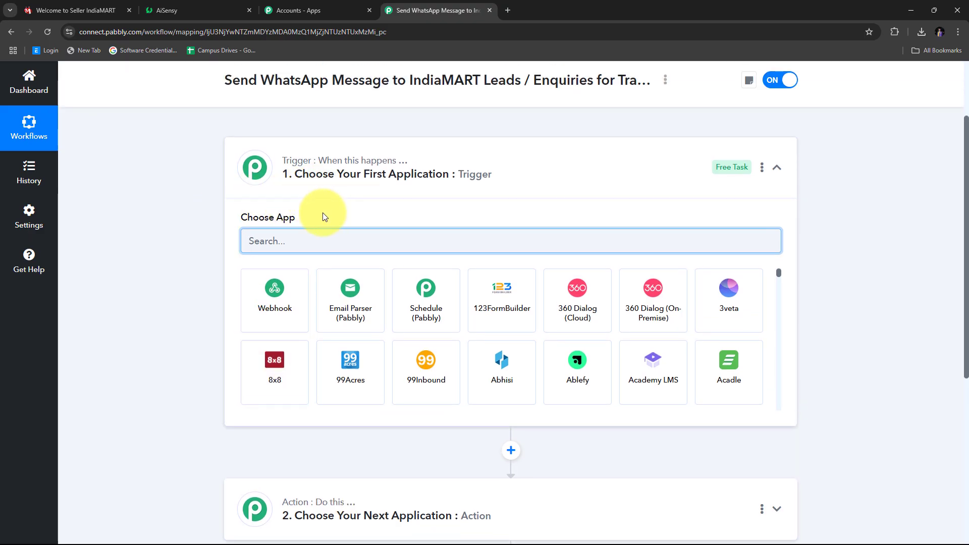
scroll(303, 218, up, 2)
scroll(203, 291, down, 4)
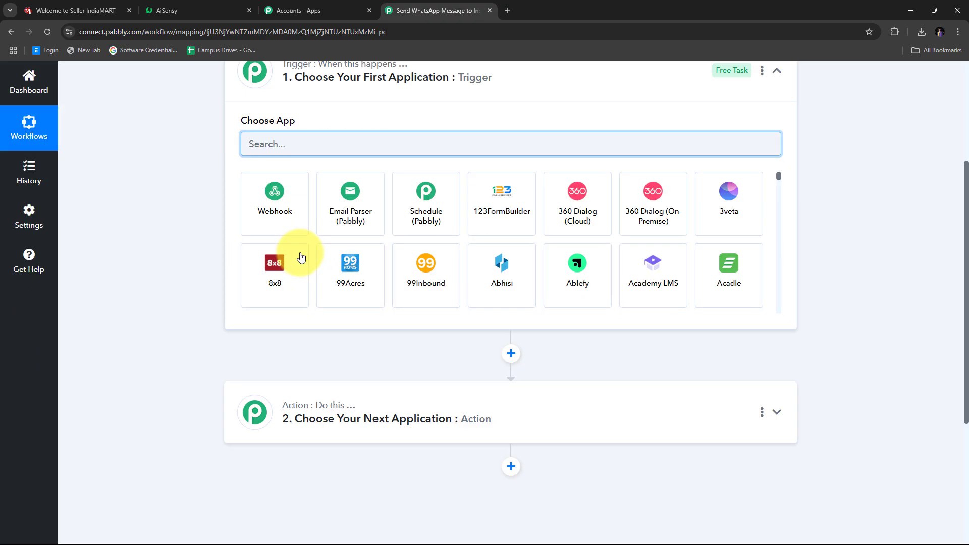
scroll(287, 385, up, 4)
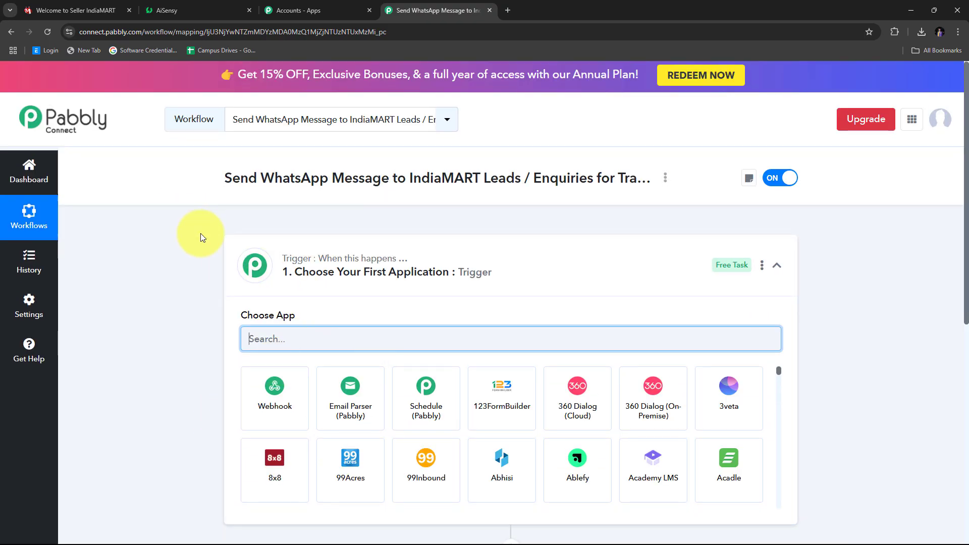
scroll(232, 202, down, 2)
scroll(278, 172, down, 3)
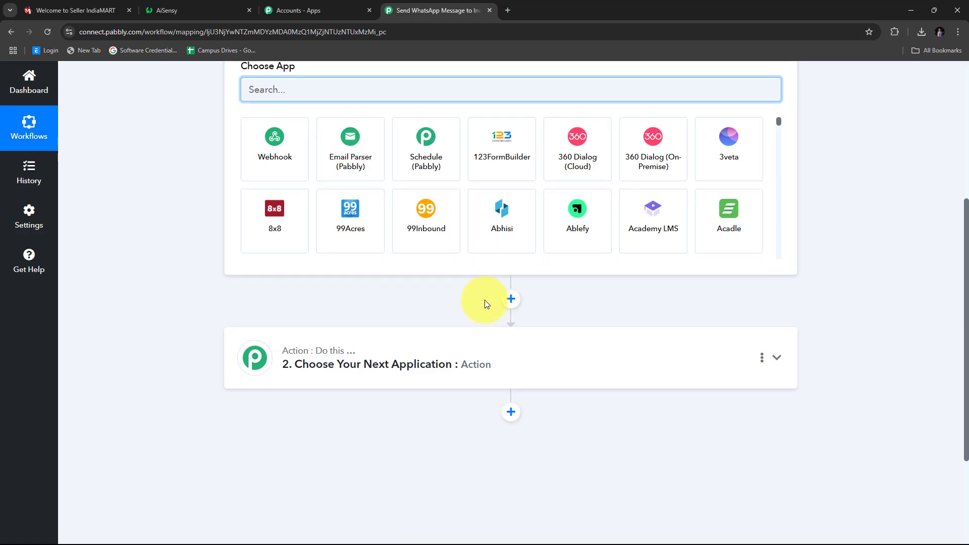
scroll(255, 271, up, 3)
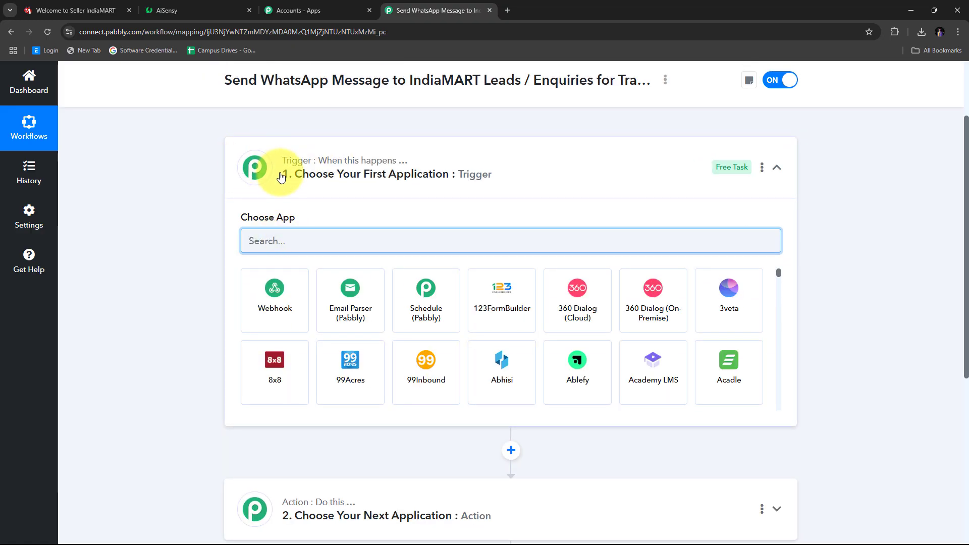
Step: Find IndiaMART in the app list and set it as the workflow's trigger application
click(295, 235)
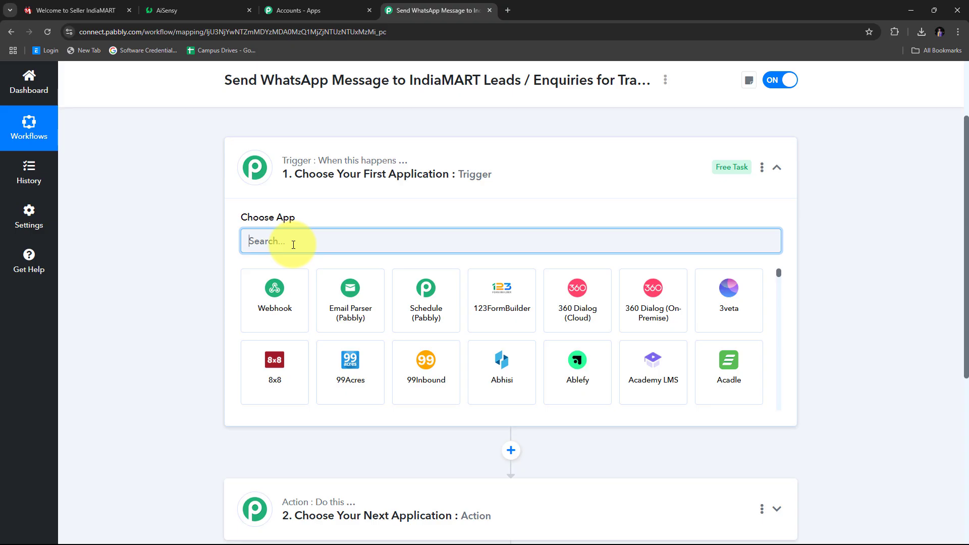
text(In)
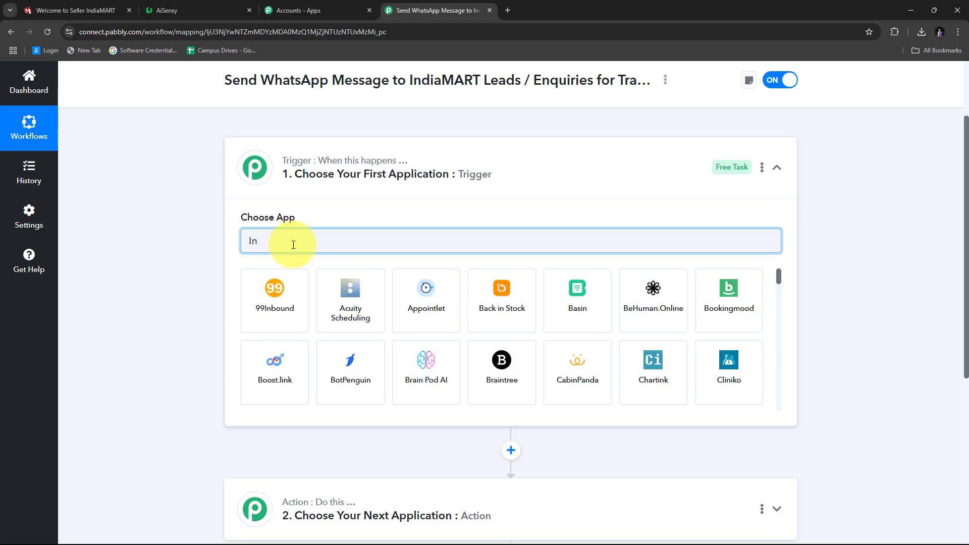
text(diaMART)
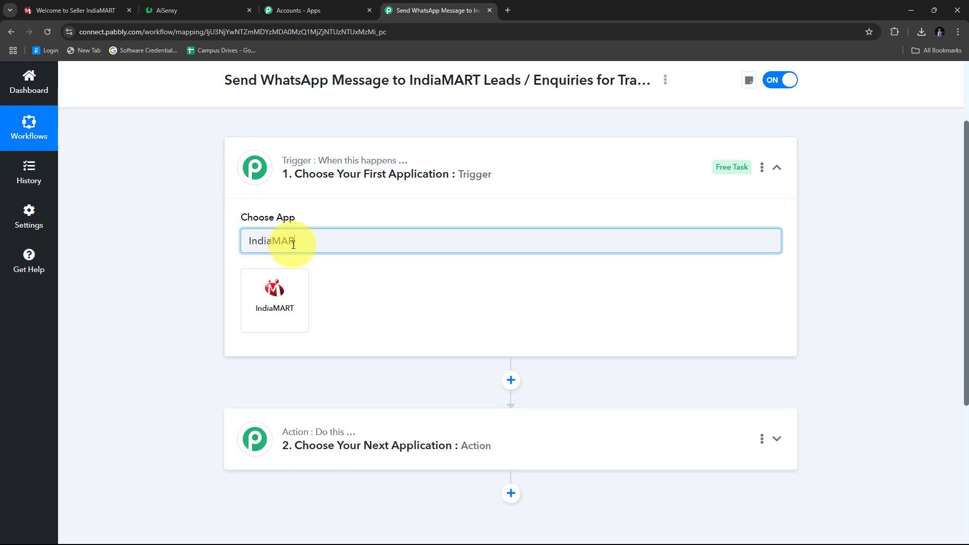
click(285, 303)
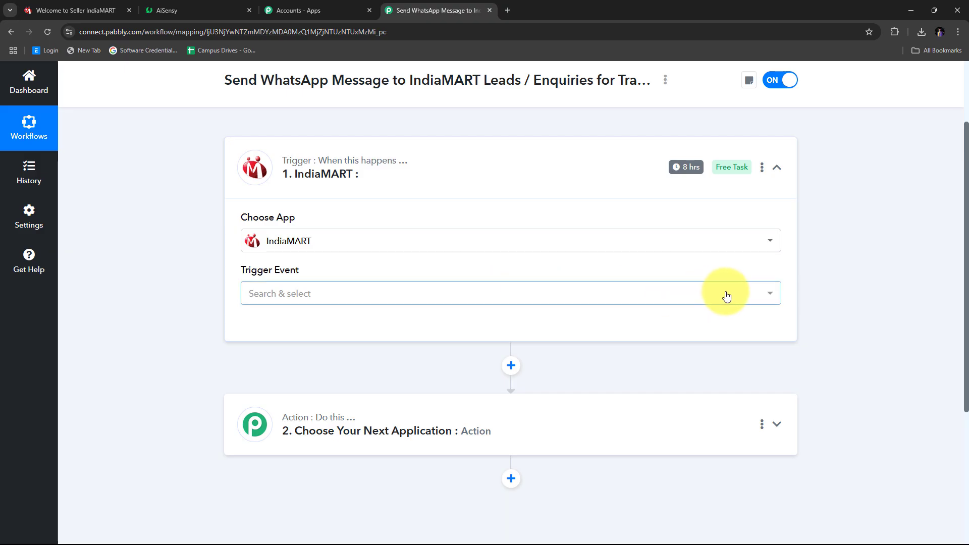
Step: Set the IndiaMART trigger event to New Leads
click(398, 293)
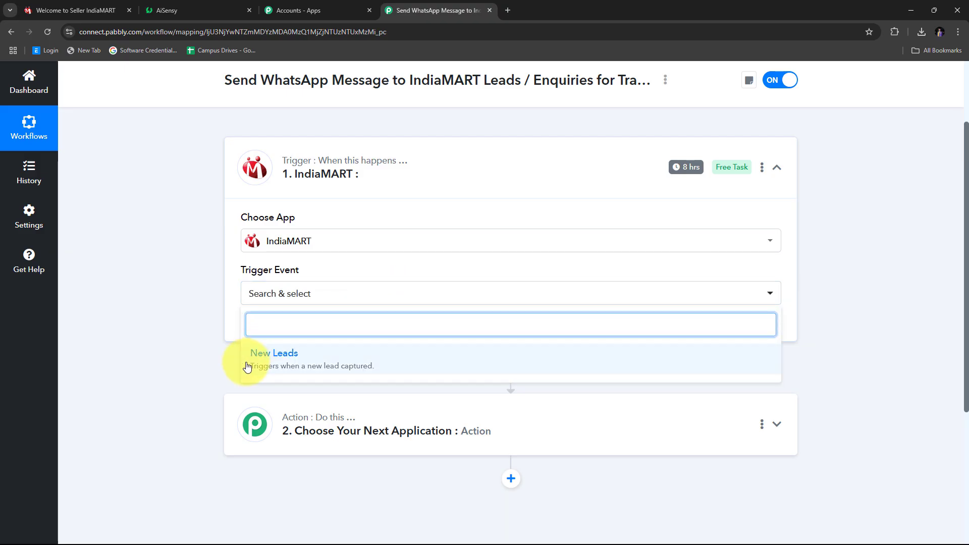
click(305, 362)
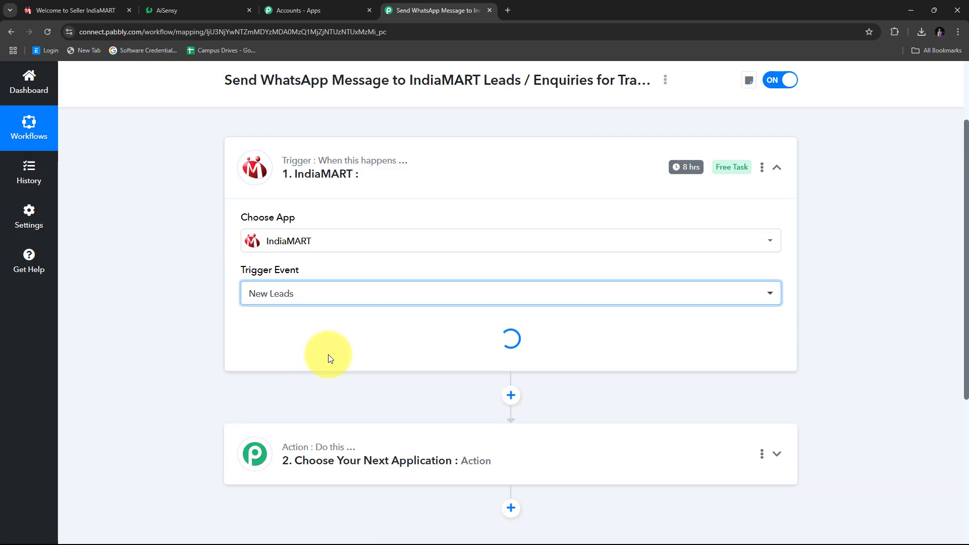
scroll(353, 252, down, 1)
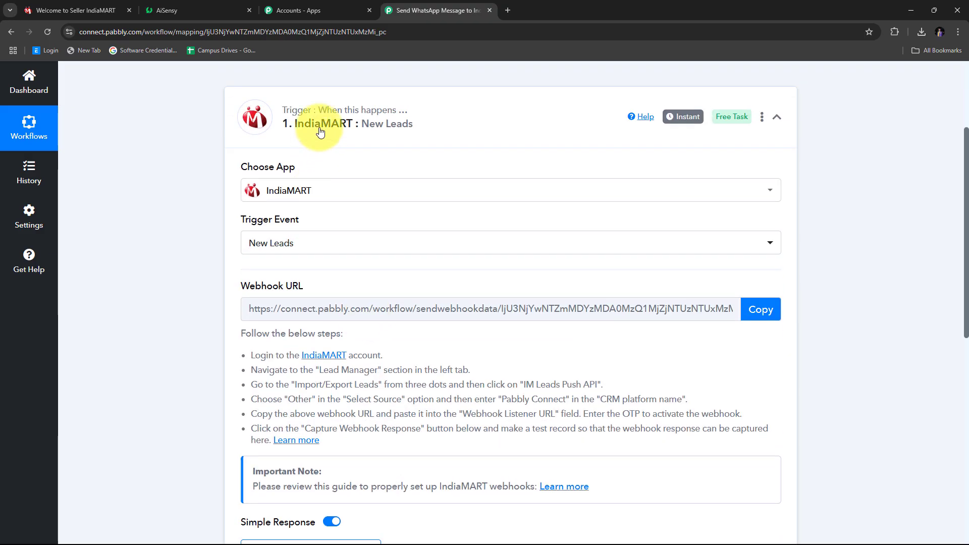
scroll(156, 202, down, 1)
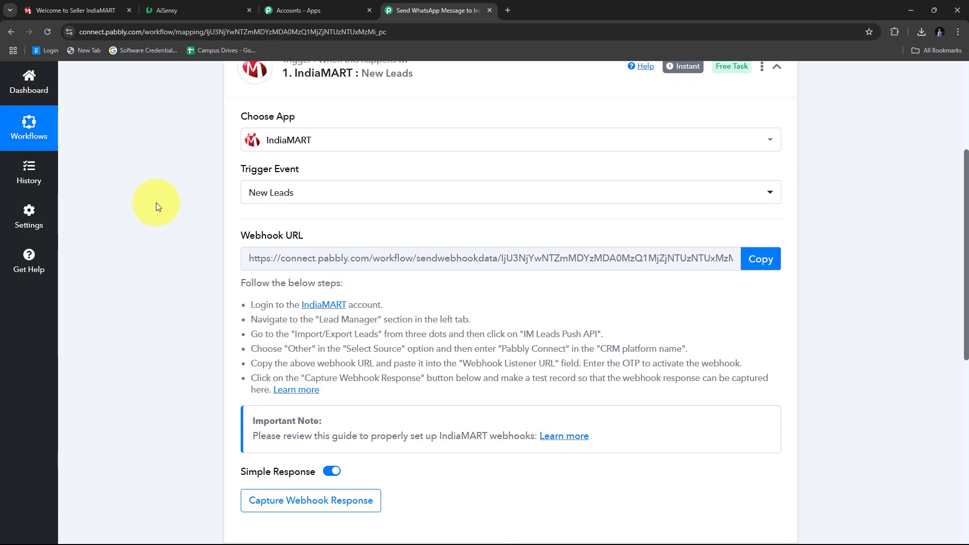
Step: Review the IndiaMART webhook setup instructions and copy the trigger's webhook URL
drag(241, 235, 355, 238)
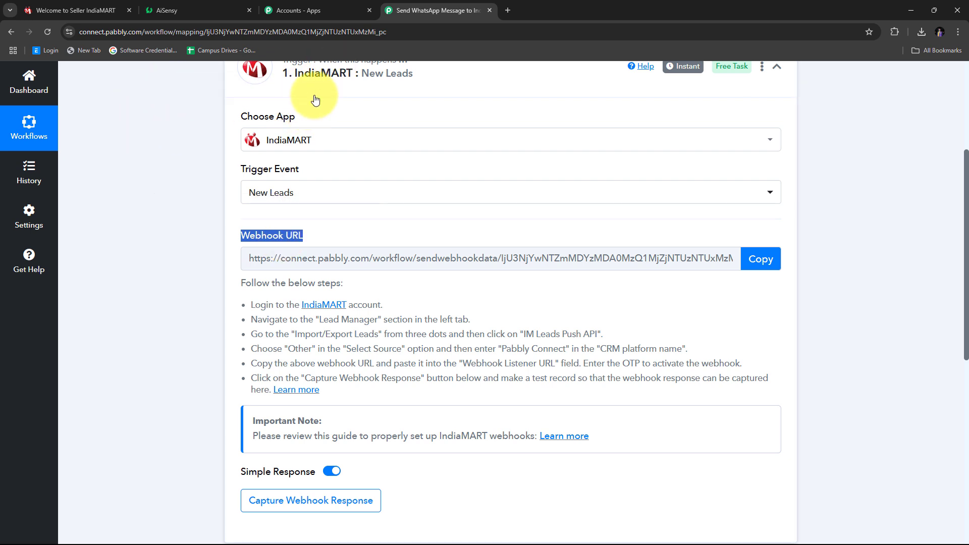
scroll(217, 263, down, 1)
drag(237, 251, 397, 351)
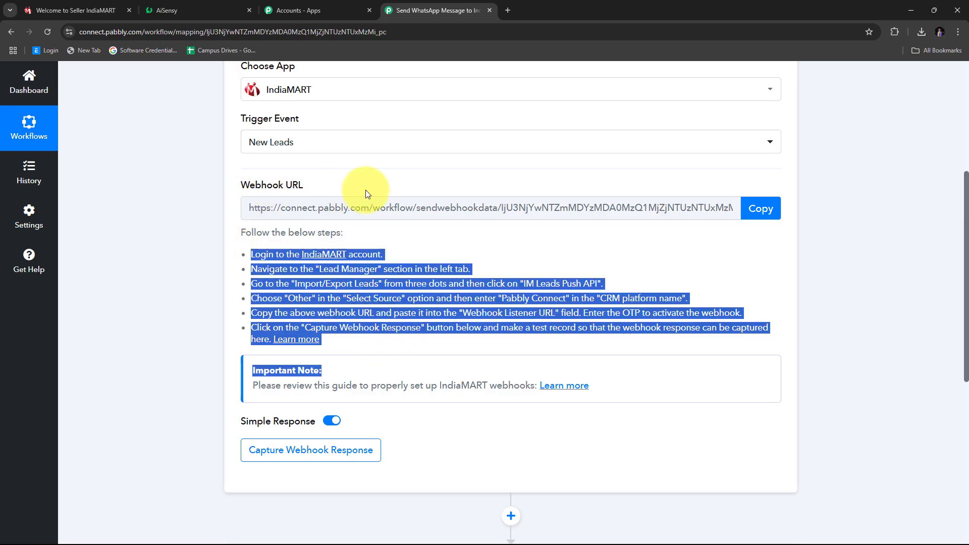
click(762, 211)
click(762, 211)
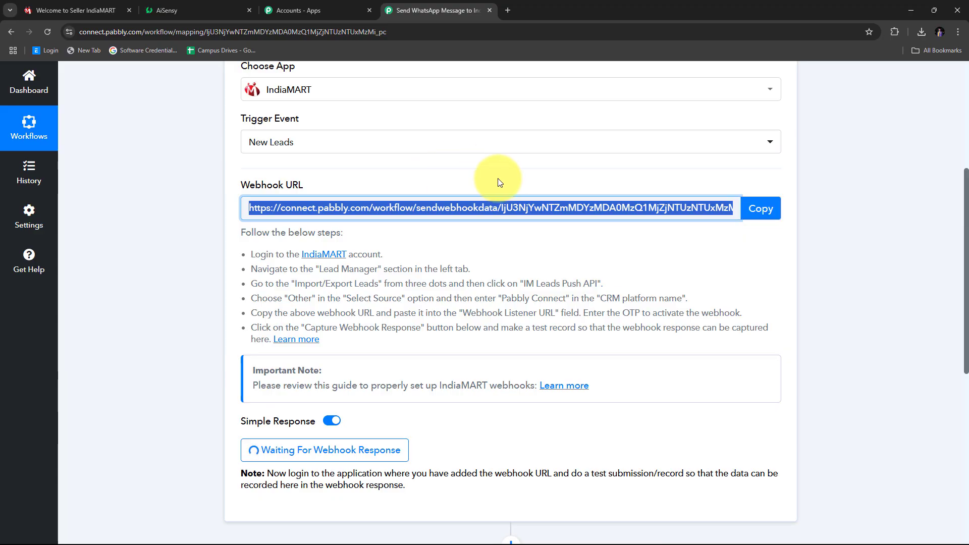
Step: Switch to the IndiaMART seller account and open the Push API integration page from the Lead Manager's import/export options
click(99, 5)
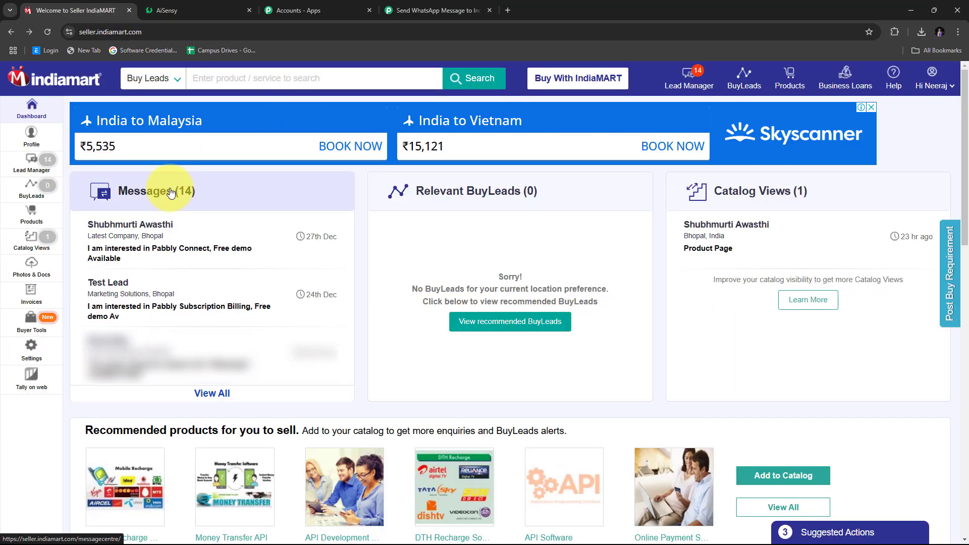
click(34, 168)
click(106, 143)
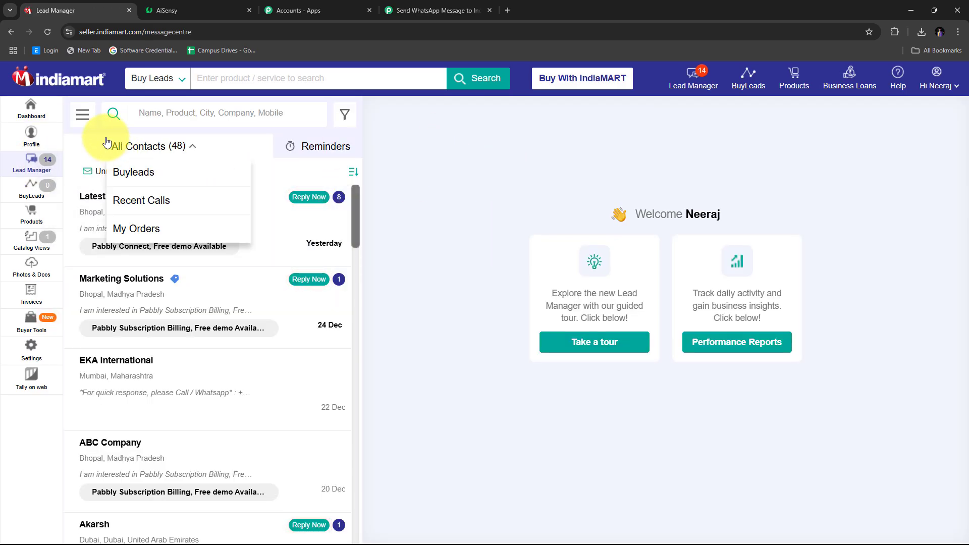
click(107, 143)
click(84, 117)
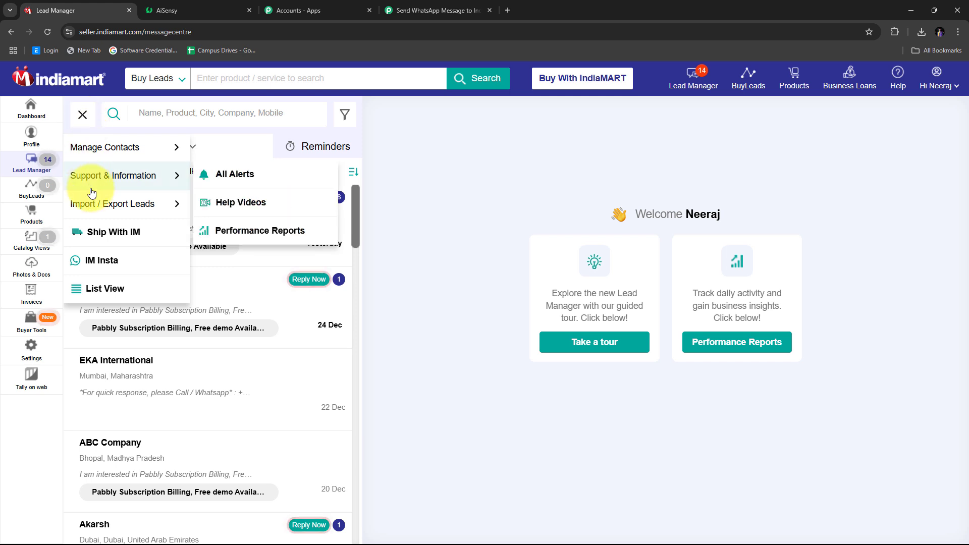
mouse_move(90, 206)
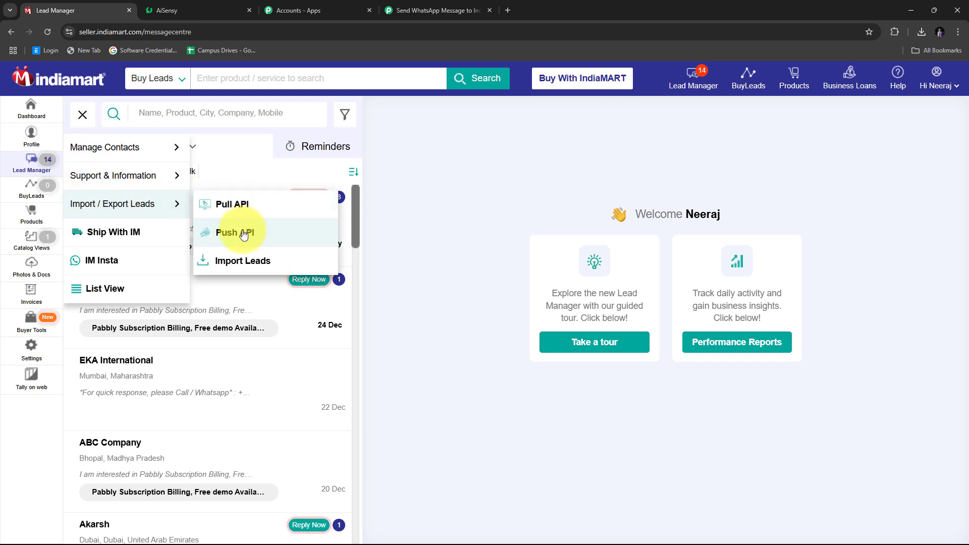
click(228, 237)
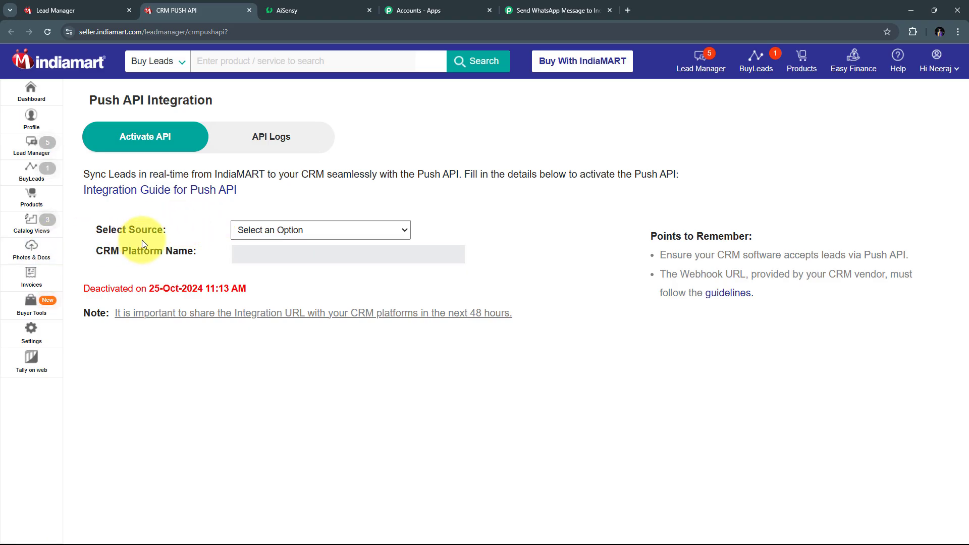
Step: Set the Push API source to Other and enter Pabbly Connect as the CRM platform name
click(386, 226)
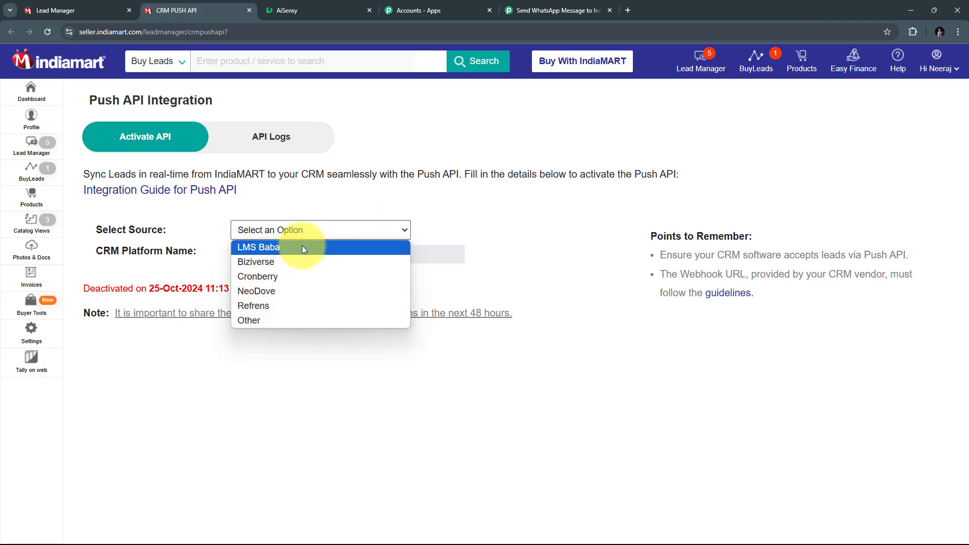
click(264, 320)
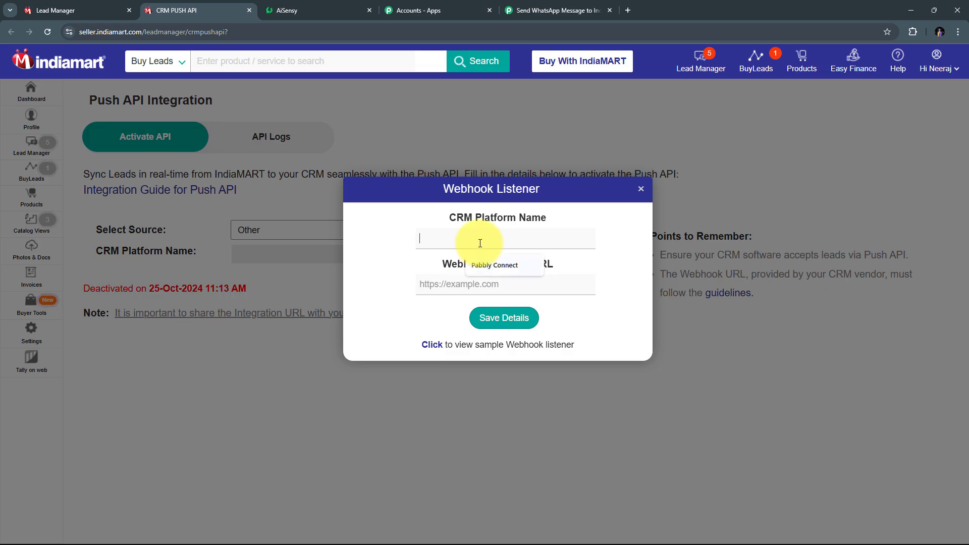
click(451, 240)
text(P)
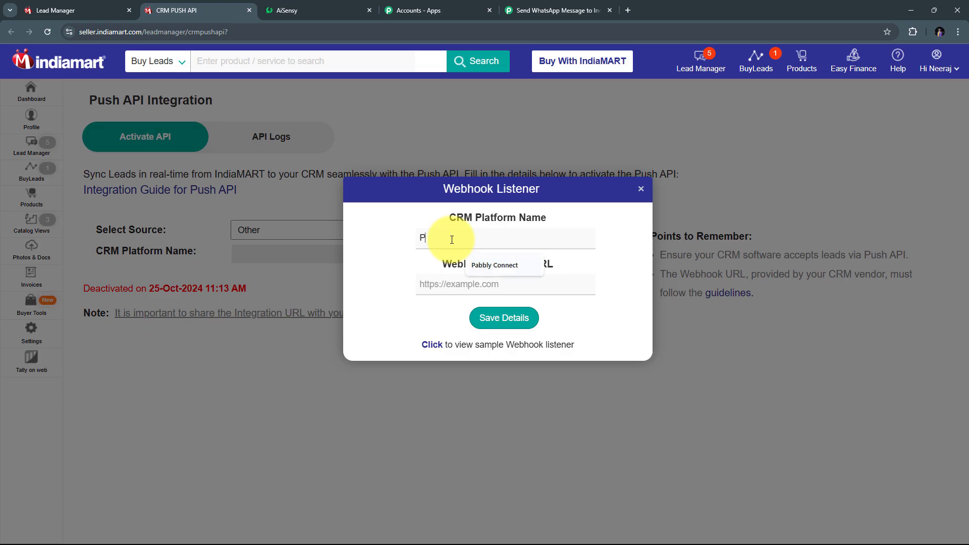
text(ab)
key(Down)
key(Return)
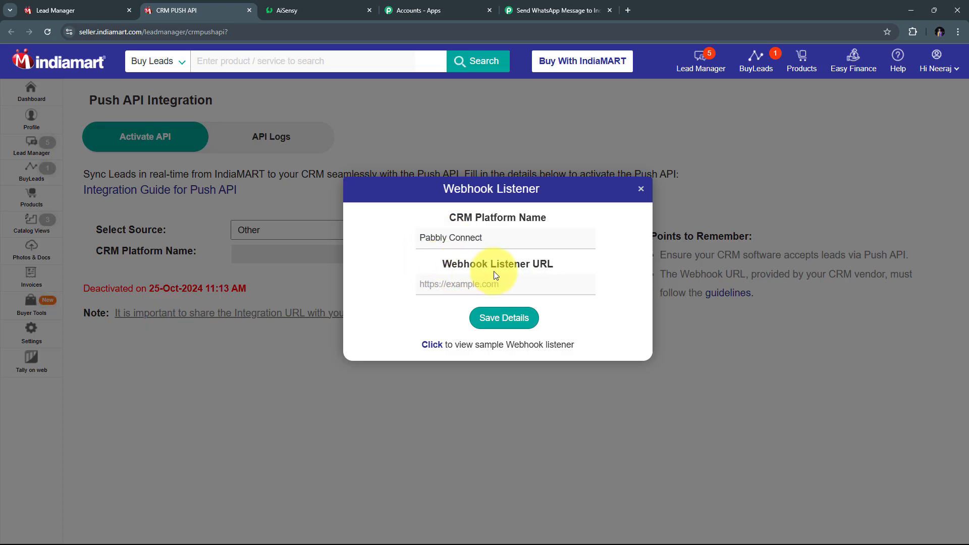
Step: Paste the copied webhook URL as the Webhook Listener URL and save the listener details
right_click(454, 287)
click(464, 385)
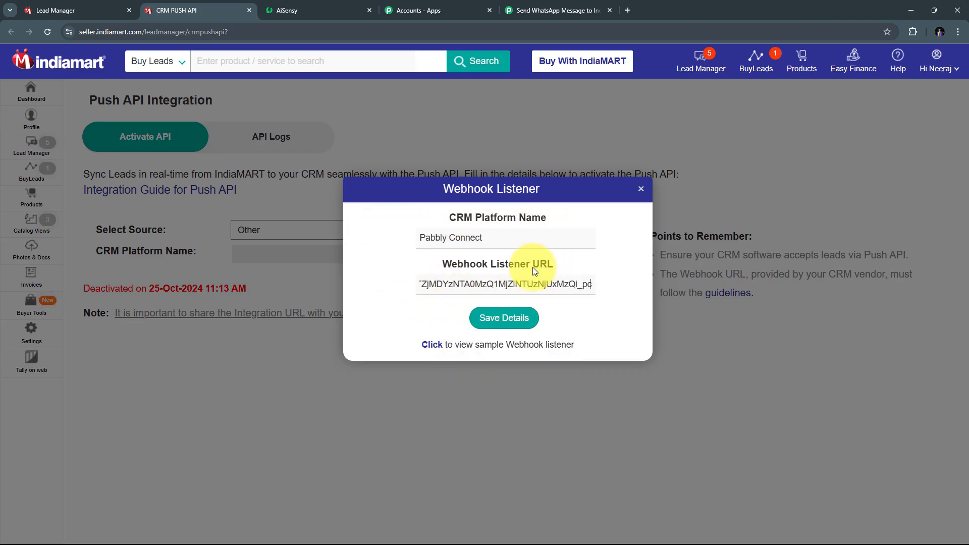
click(505, 326)
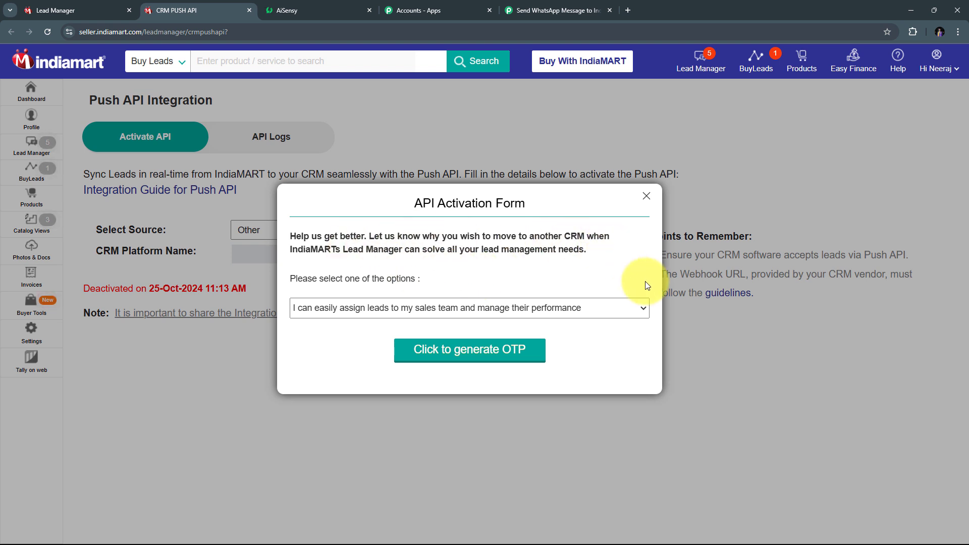
Step: Give "I feel that I can permanently save the leads from IndiaMART and view later" as the API activation reason and generate the OTP
click(625, 308)
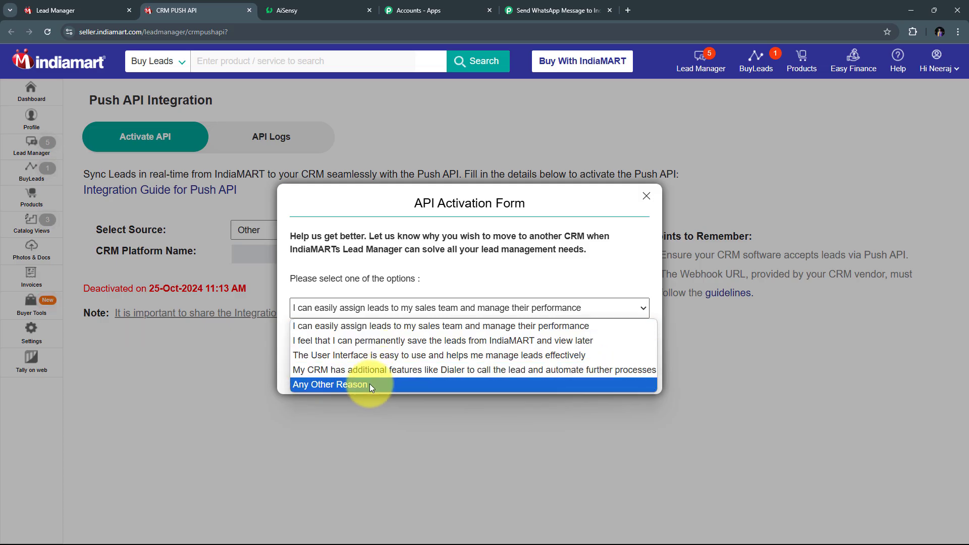
click(385, 340)
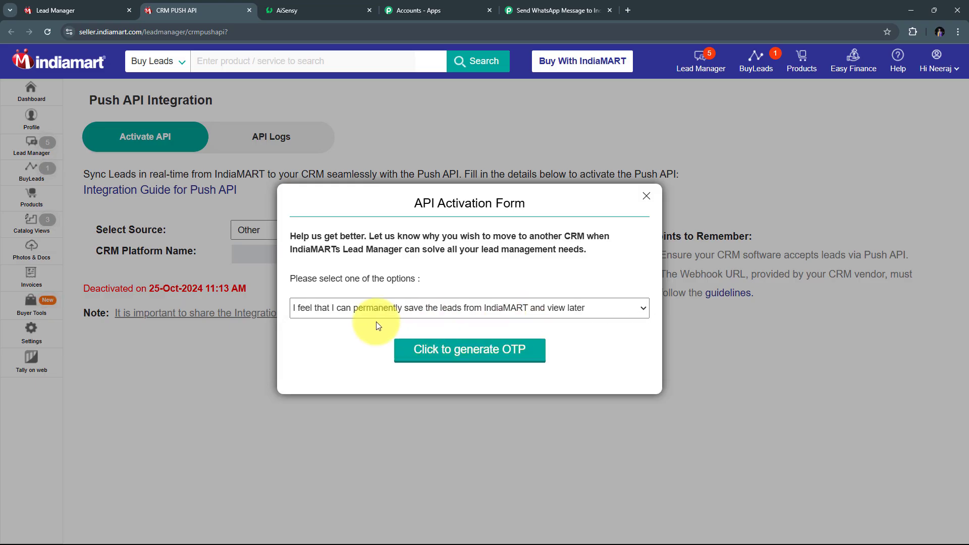
click(452, 353)
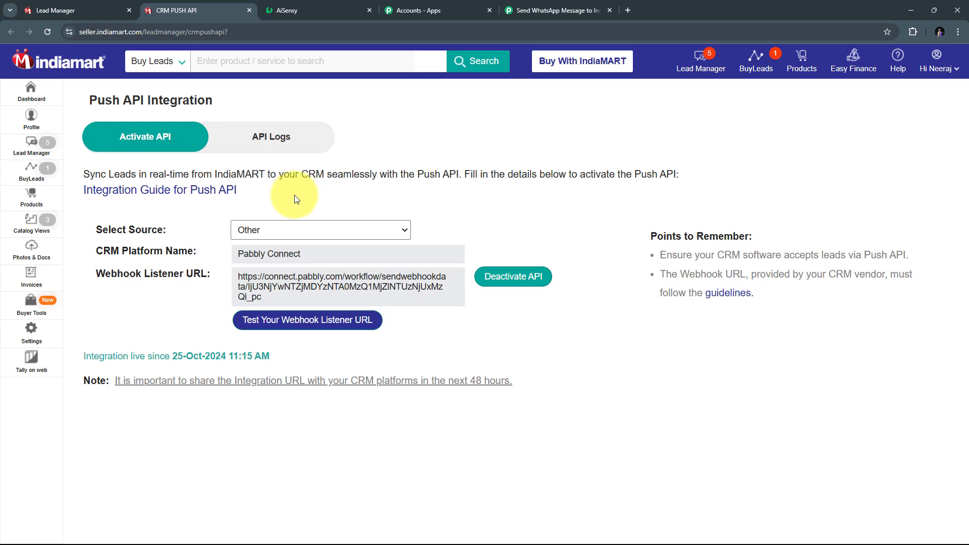
Step: Return to the Pabbly Connect workflow and check the trigger's webhook capture status
click(544, 10)
scroll(531, 157, down, 1)
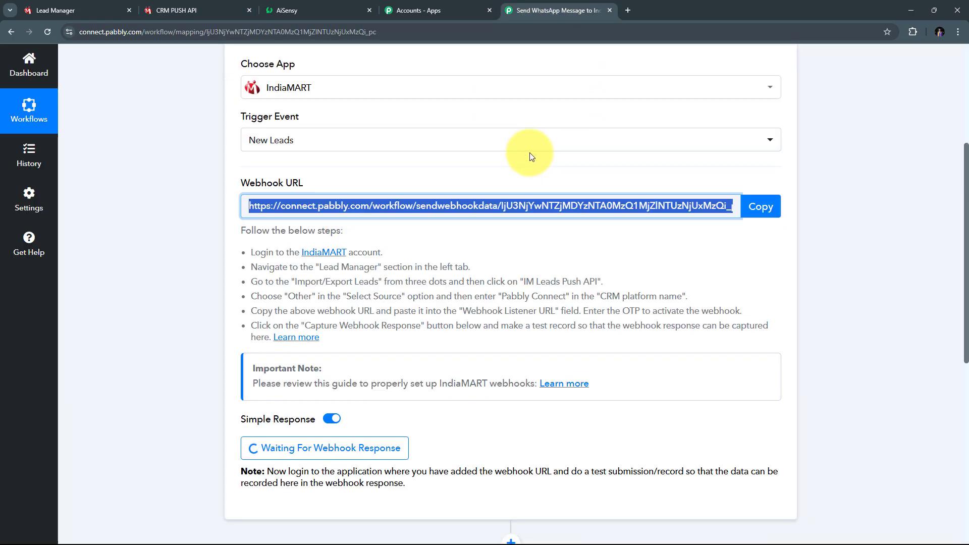
scroll(531, 156, down, 4)
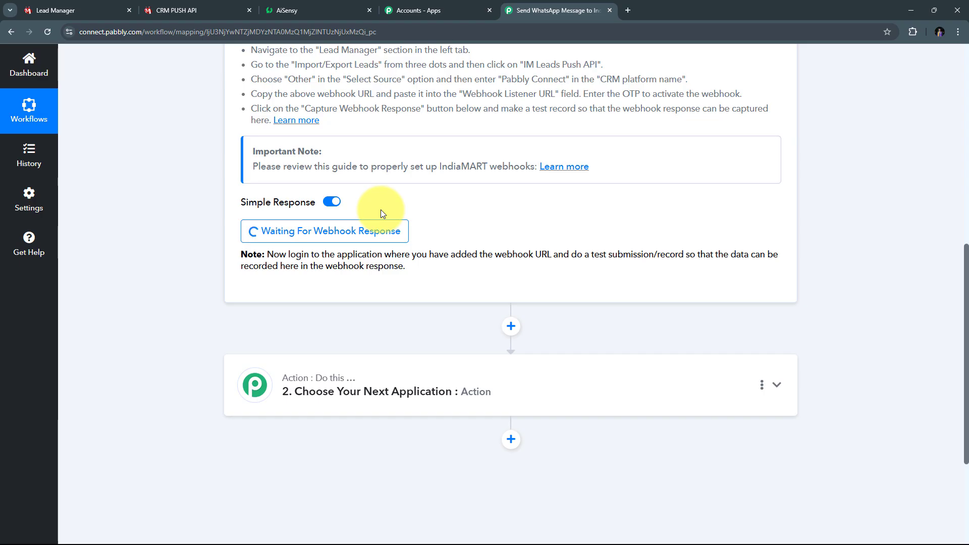
mouse_move(226, 201)
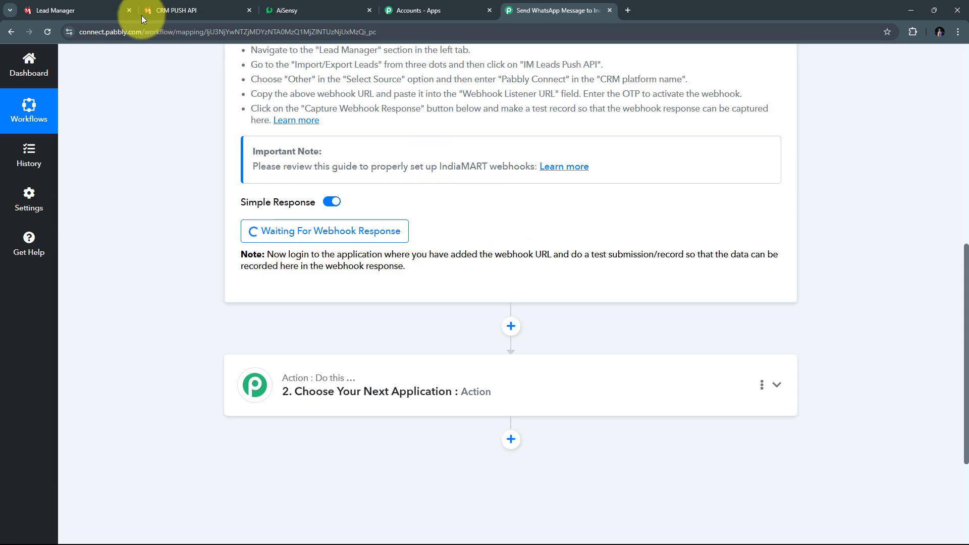
Step: Send IndiaMART's sample lead to the webhook listener URL from the Push API page and review the test output
click(187, 13)
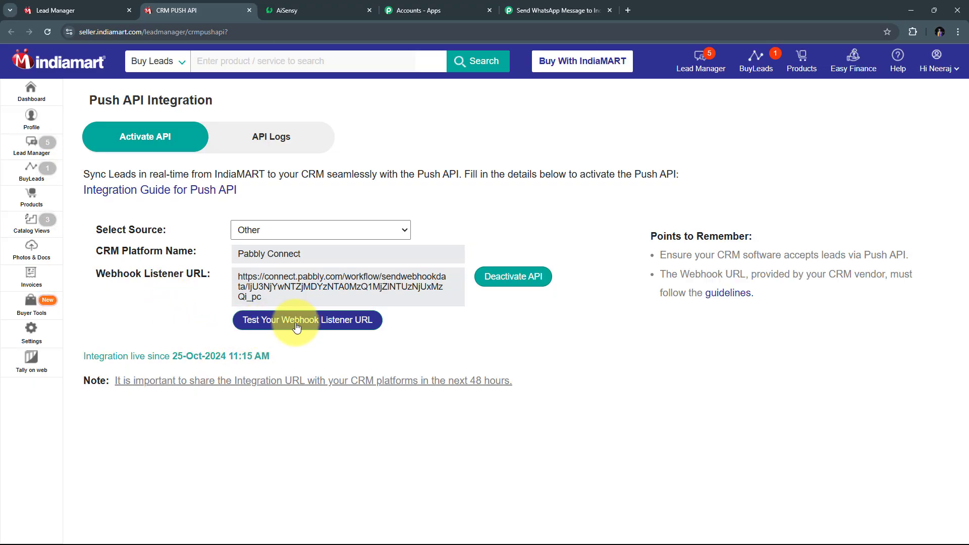
click(317, 323)
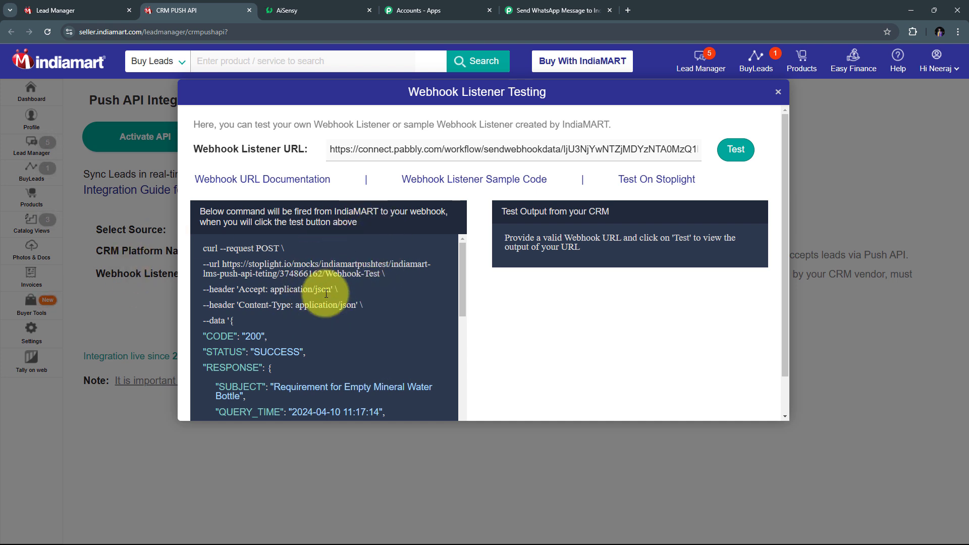
scroll(389, 256, down, 2)
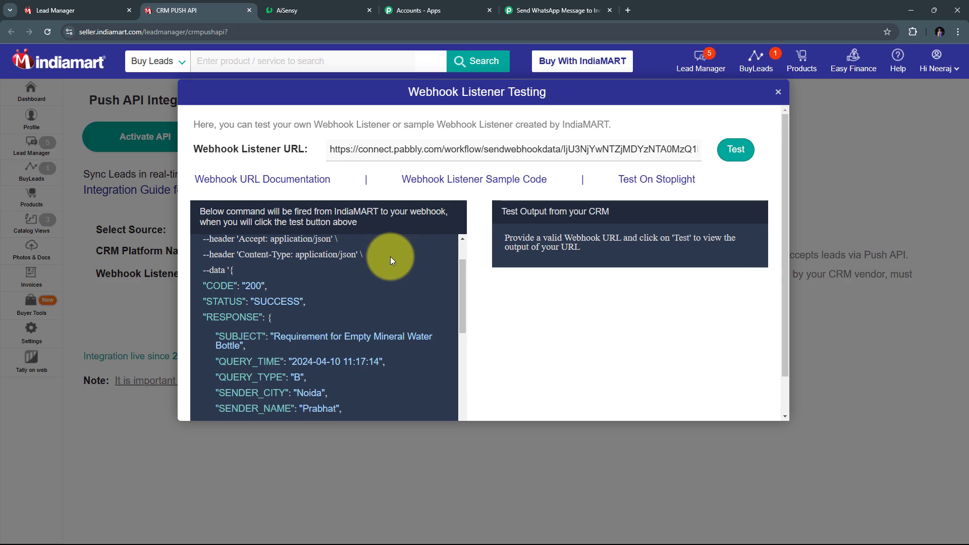
scroll(390, 256, up, 2)
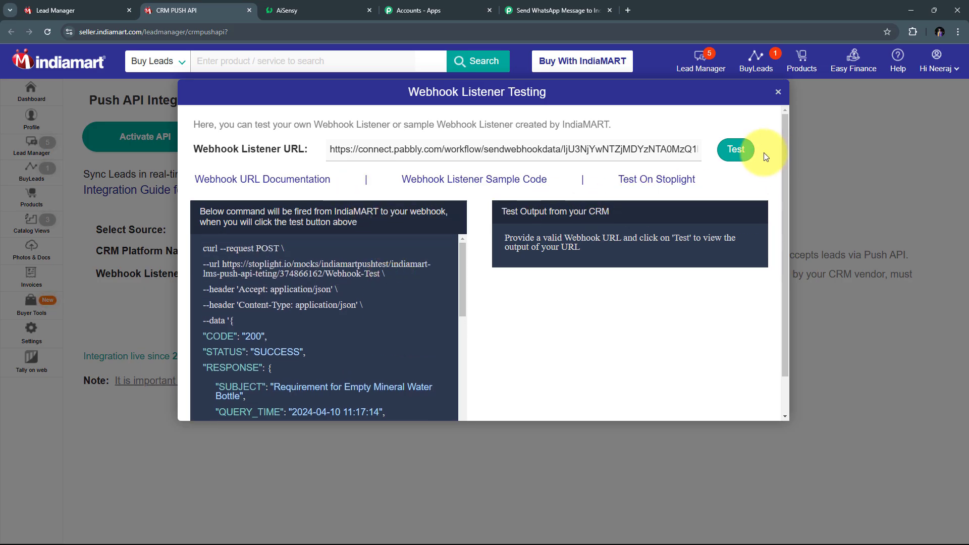
click(735, 152)
scroll(655, 271, down, 1)
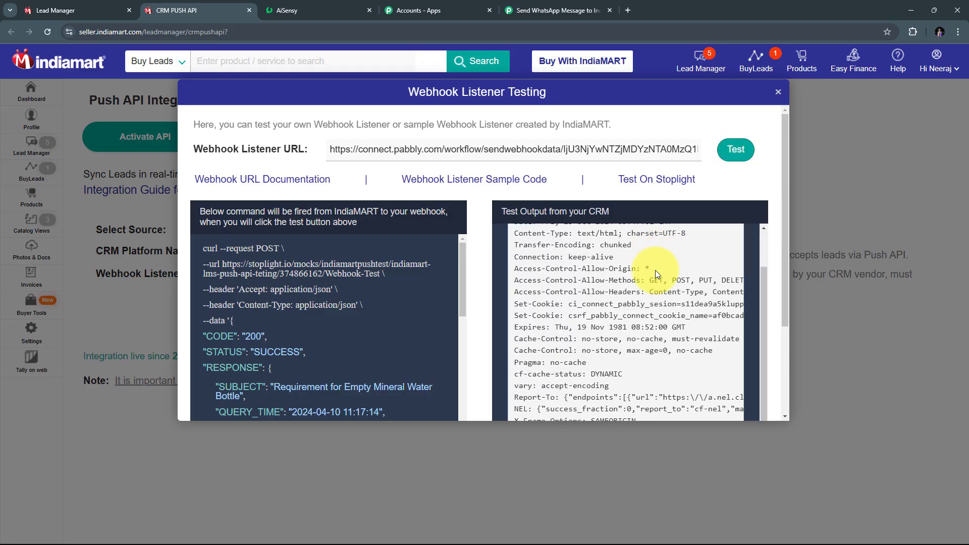
scroll(655, 270, down, 2)
scroll(655, 270, up, 4)
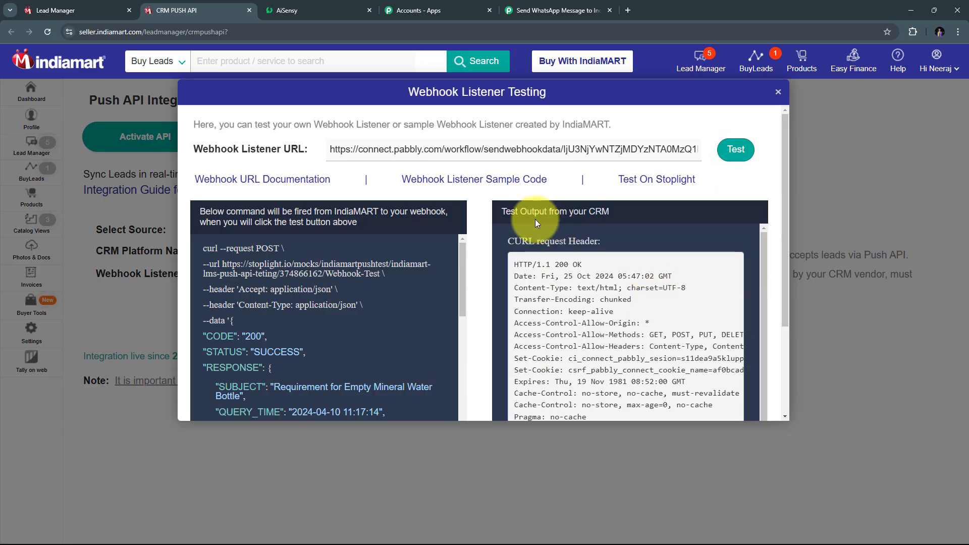
Step: Return to the Pabbly Connect workflow and review the captured lead's status, query ID, subject, state, pincode, phone numbers and sender name
click(520, 7)
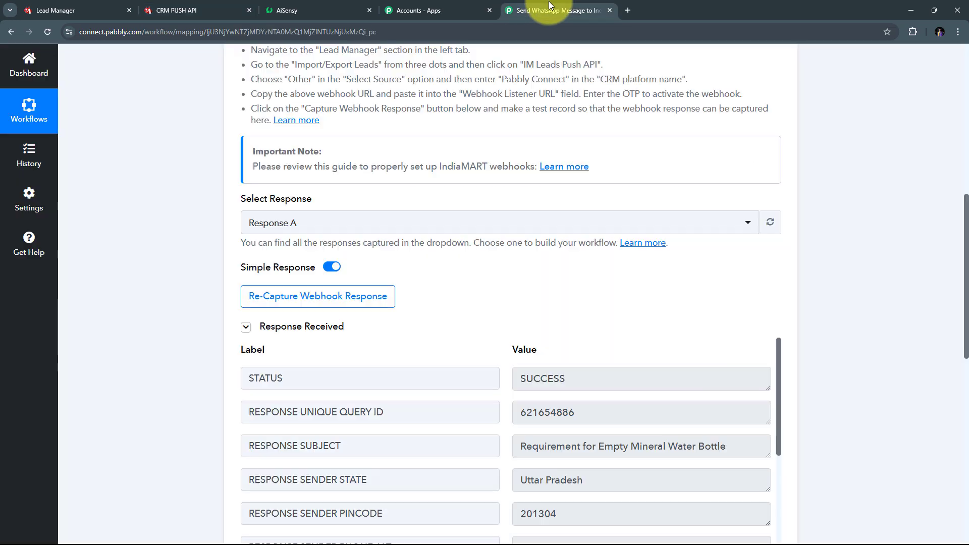
scroll(903, 242, down, 3)
scroll(884, 232, down, 1)
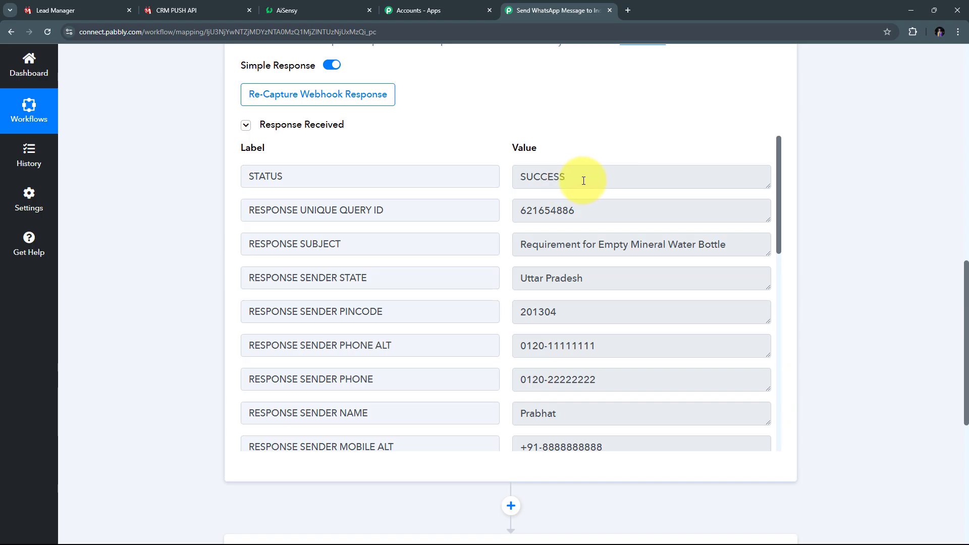
drag(580, 182, 462, 184)
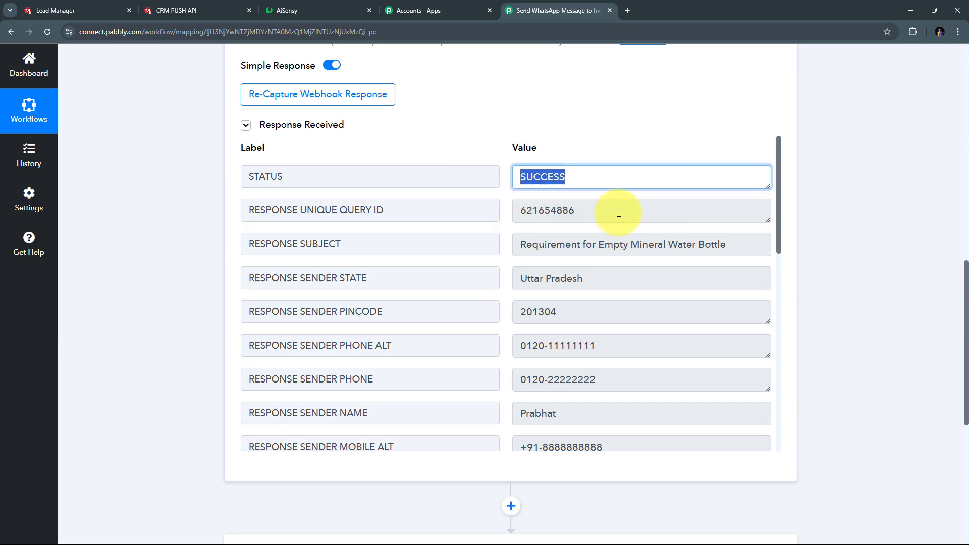
drag(616, 212, 446, 213)
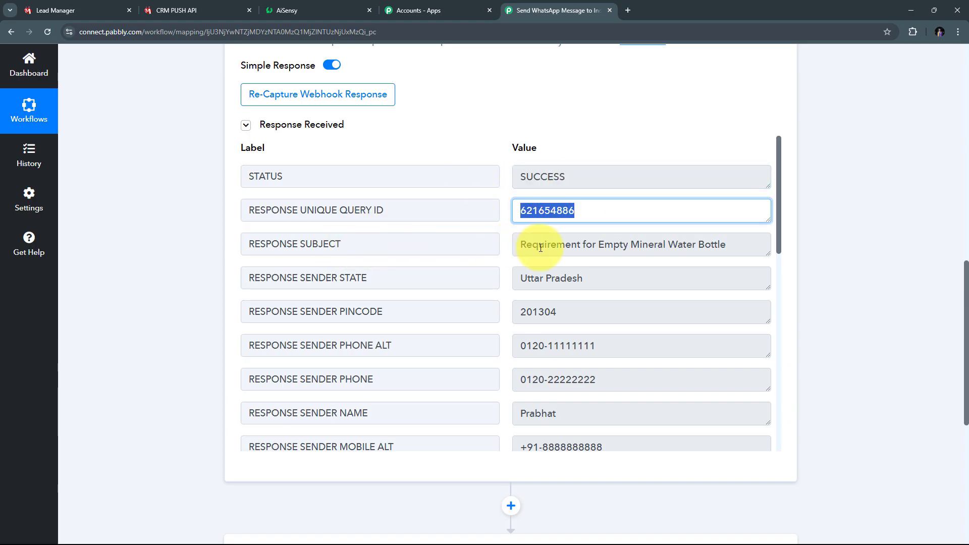
drag(602, 245, 787, 242)
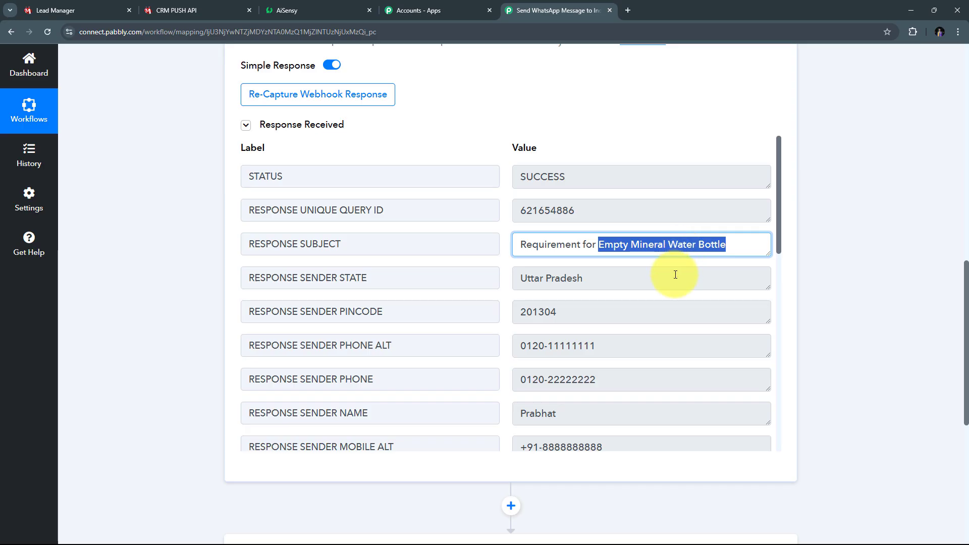
drag(599, 277, 482, 278)
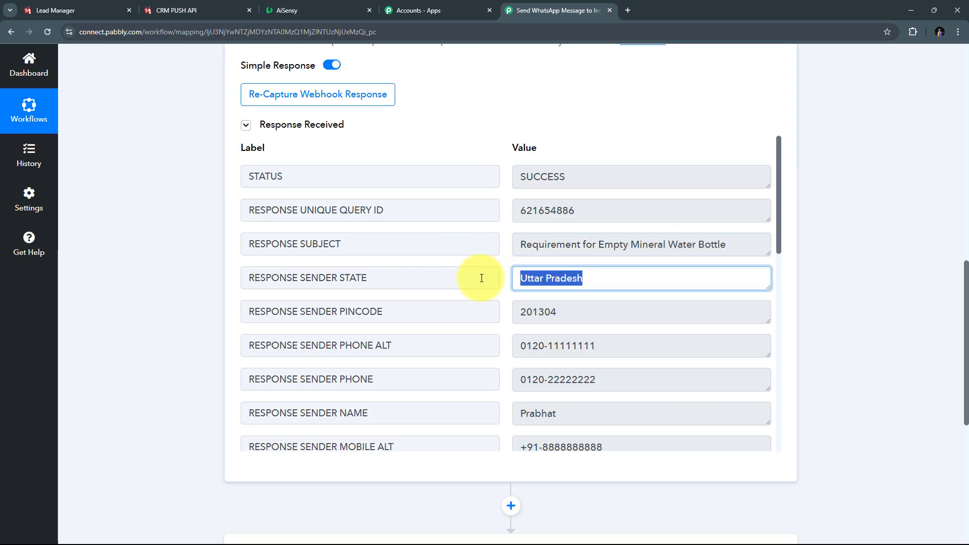
drag(585, 311, 491, 312)
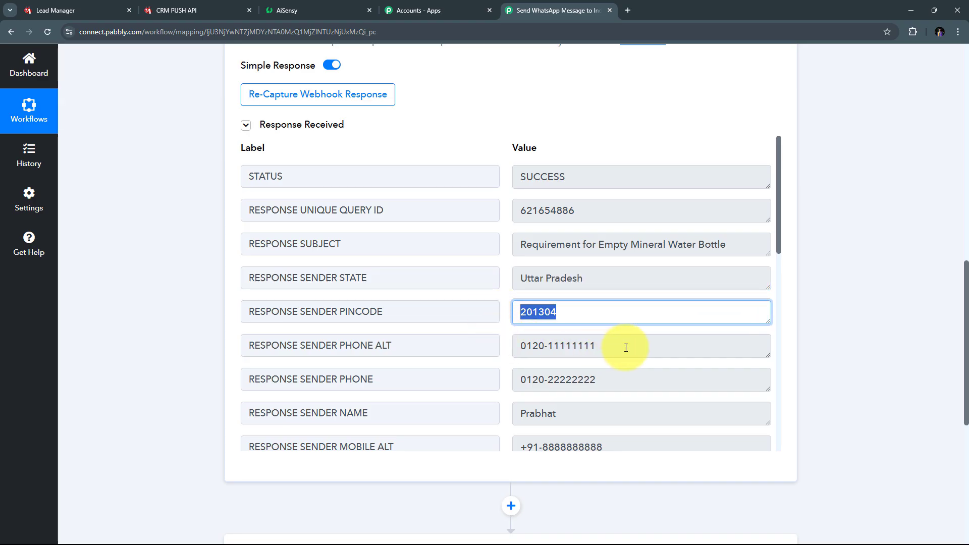
drag(625, 348, 444, 346)
drag(588, 380, 443, 380)
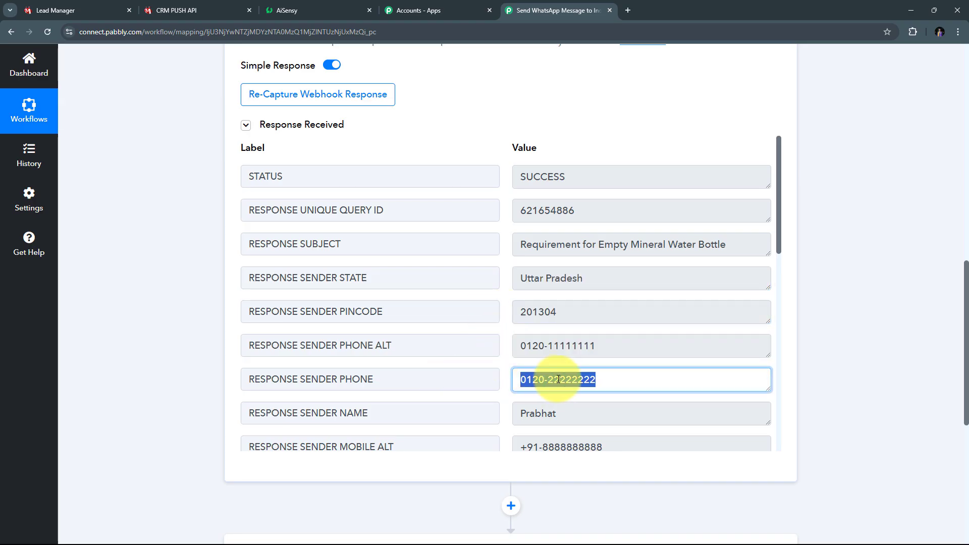
drag(580, 412, 402, 413)
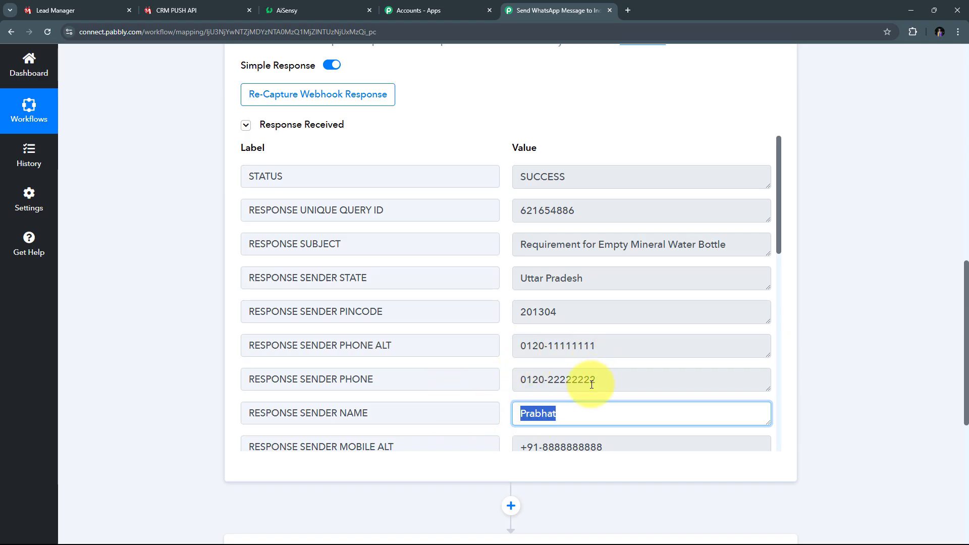
Step: Examine the captured lead's mobile numbers, email addresses, country, company, city and address in the received response
scroll(580, 385, down, 1)
drag(605, 429, 471, 428)
drag(649, 399, 443, 391)
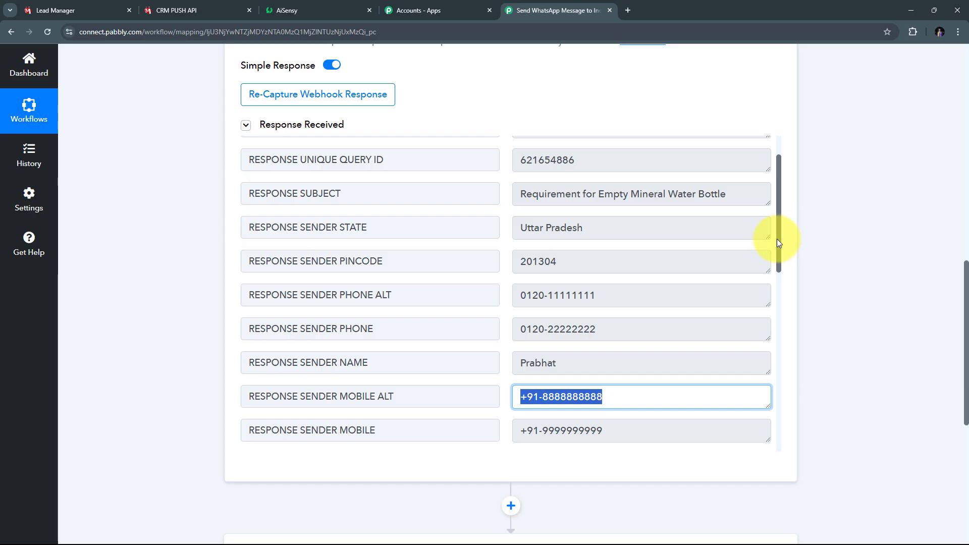
scroll(777, 238, down, 5)
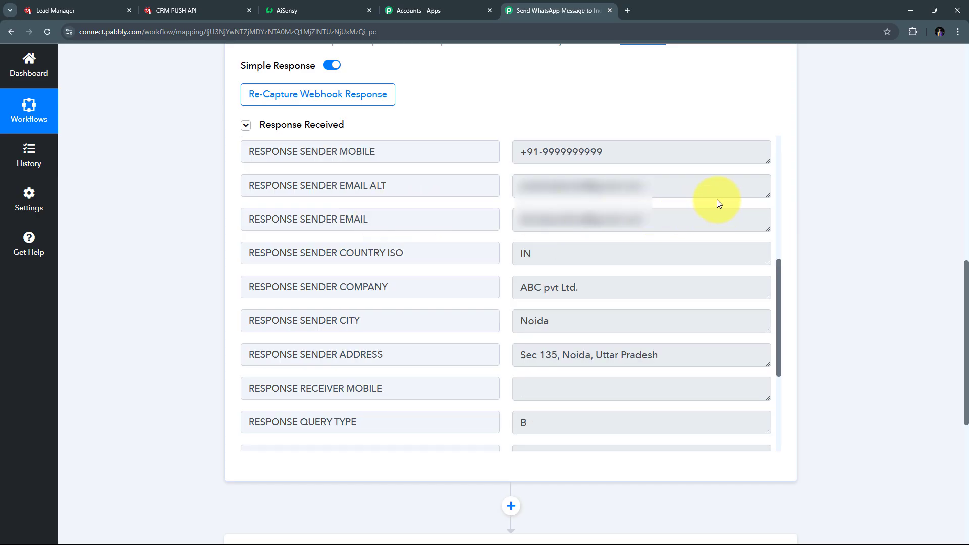
click(573, 194)
triple_click(552, 198)
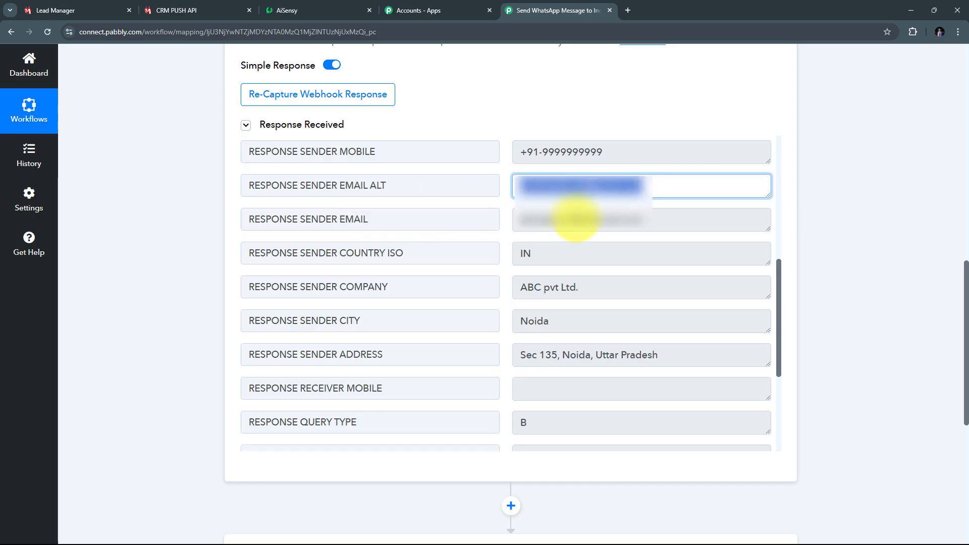
drag(573, 261, 453, 260)
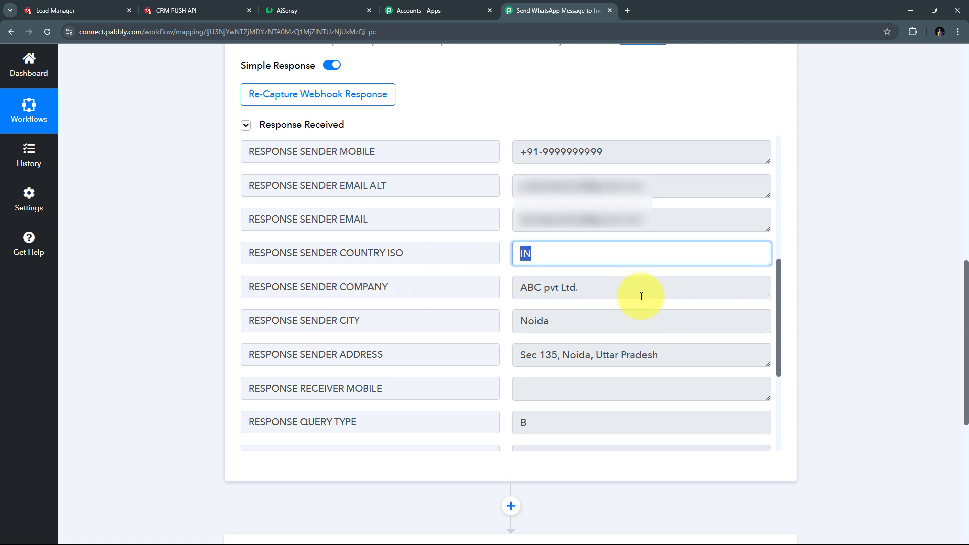
drag(642, 294, 436, 294)
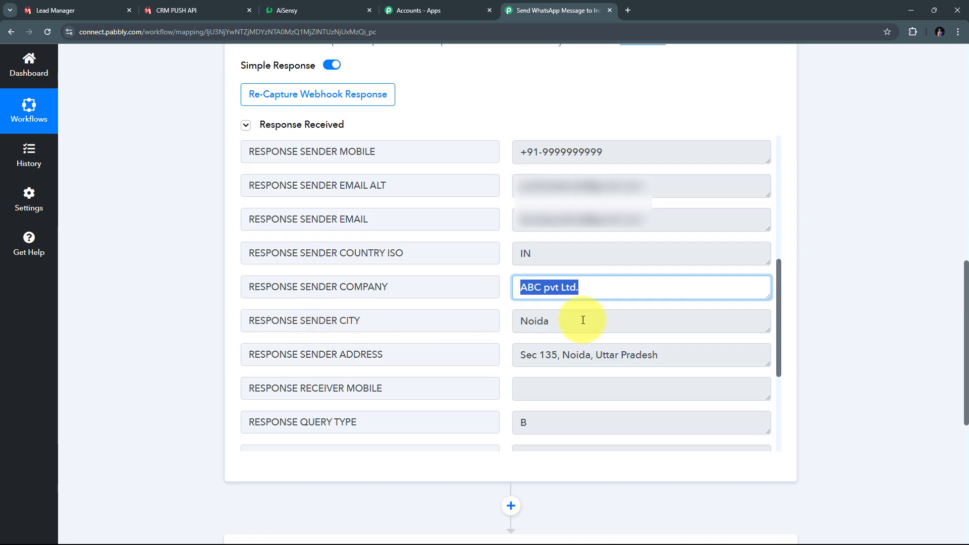
drag(598, 322, 452, 319)
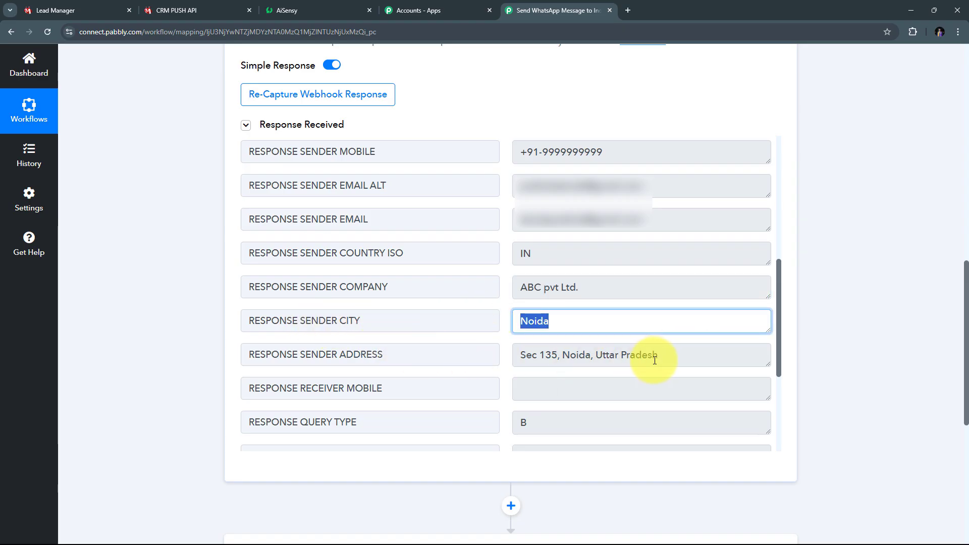
drag(688, 359, 360, 343)
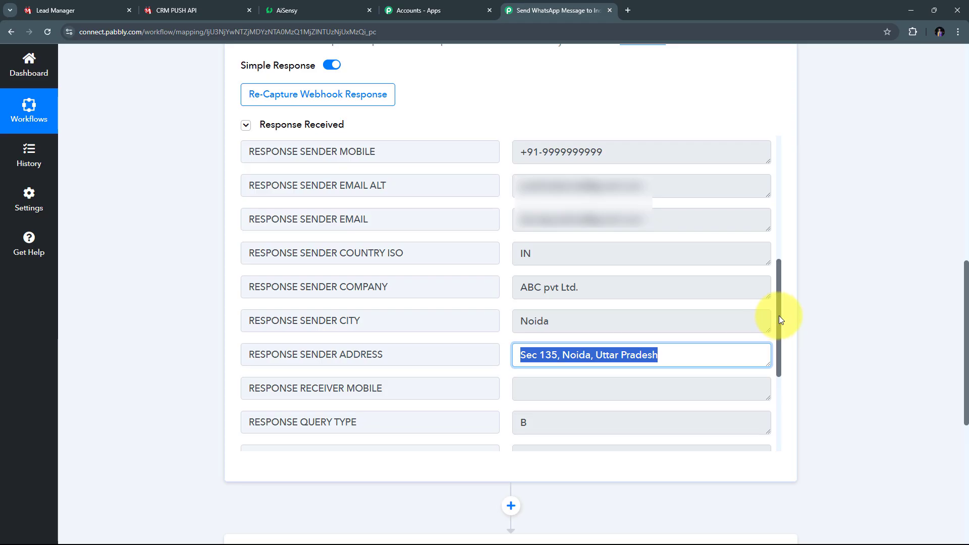
Step: Examine the lead's query product name and enlarge the query message field to read the full enquiry
scroll(779, 318, down, 4)
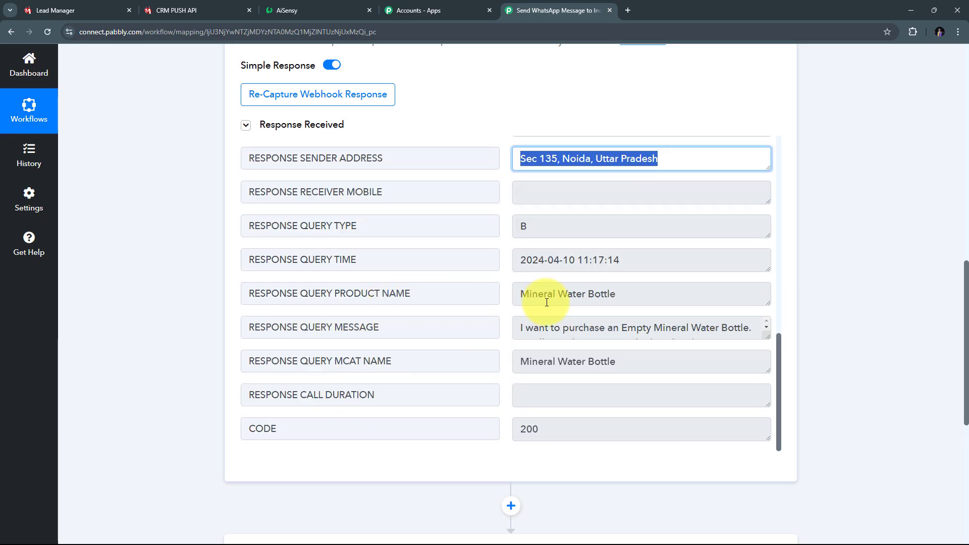
click(645, 302)
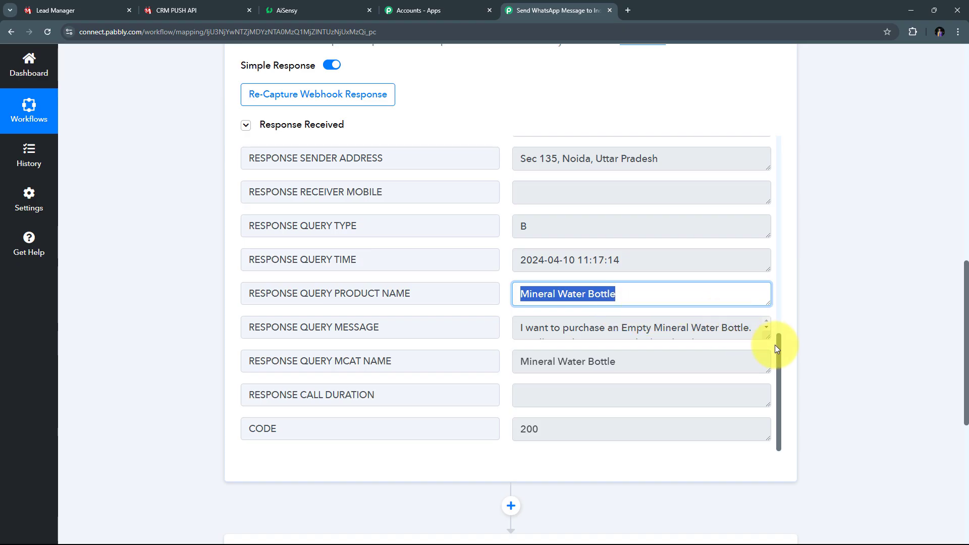
drag(767, 336, 762, 404)
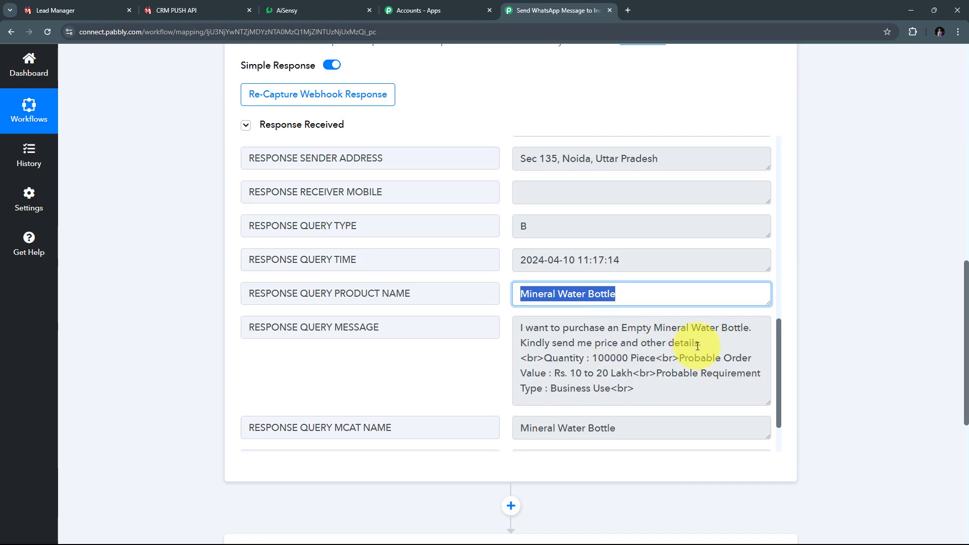
scroll(717, 302, down, 1)
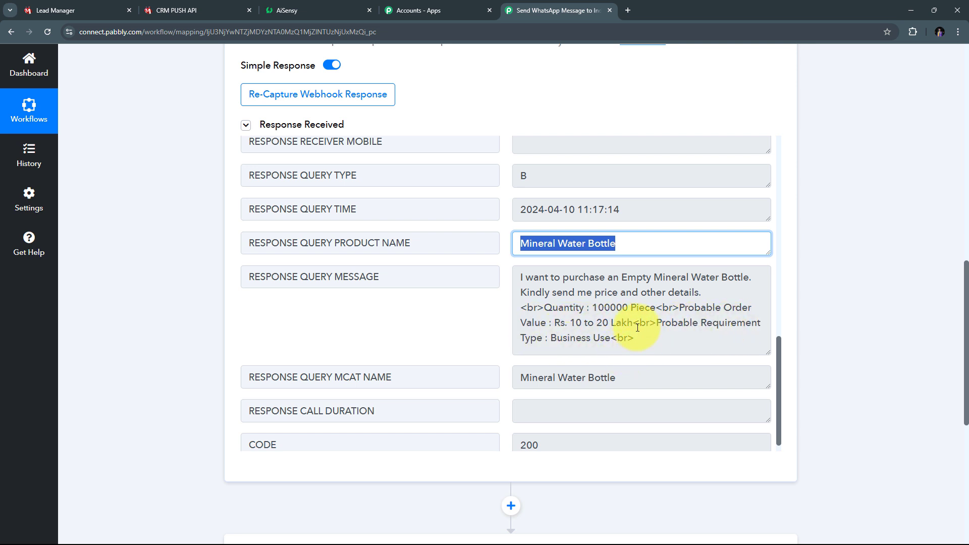
scroll(638, 327, down, 1)
drag(659, 328, 507, 292)
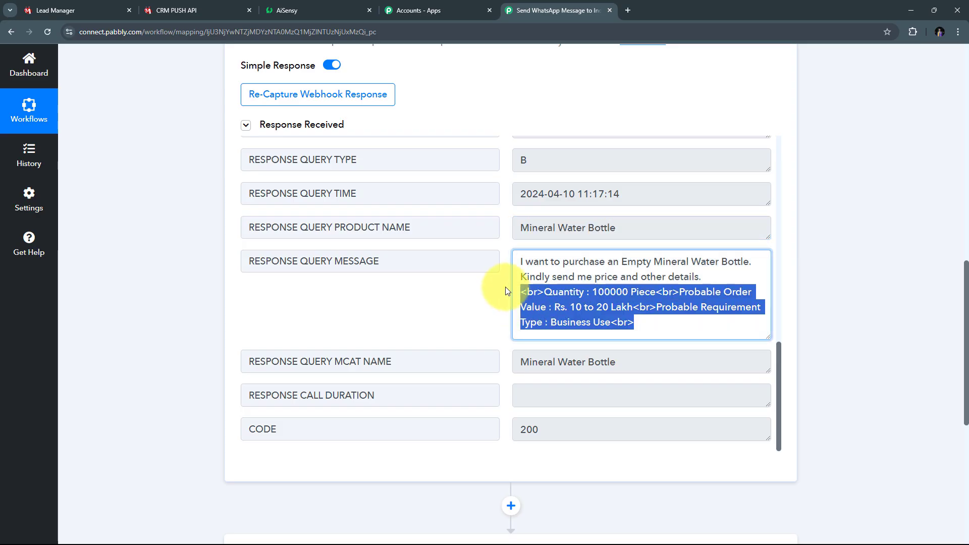
click(678, 227)
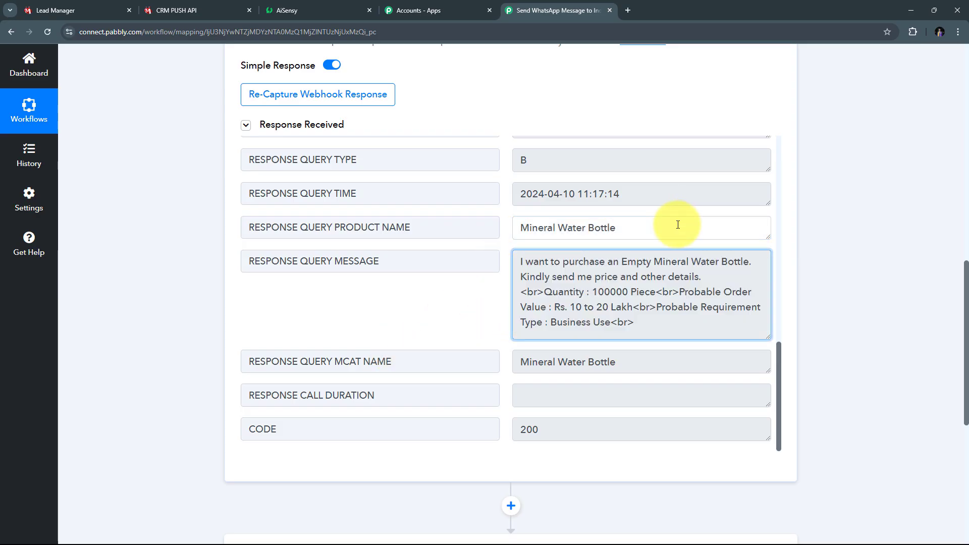
drag(677, 224, 422, 234)
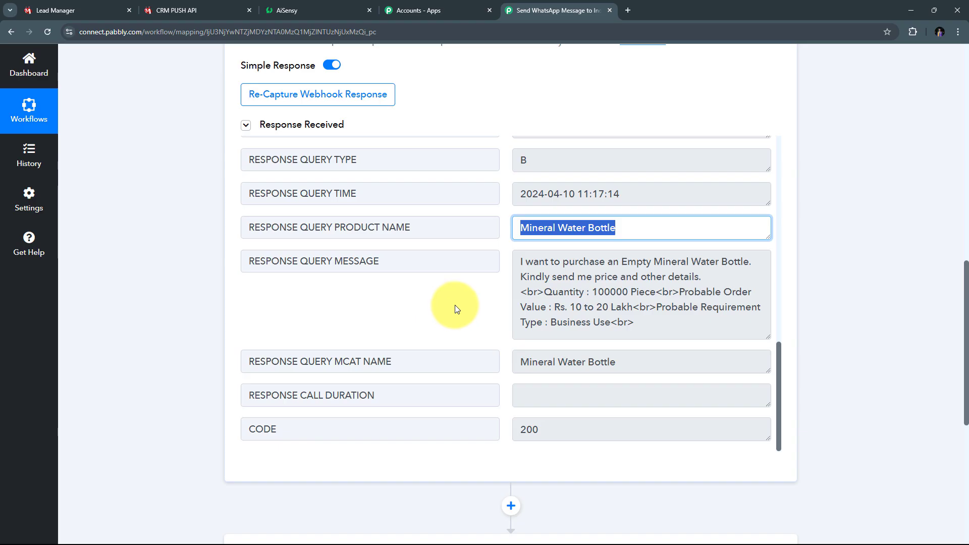
Step: Set the workflow's action step to WhatsApp by AiSensy with the Send Template Message event
scroll(853, 281, down, 4)
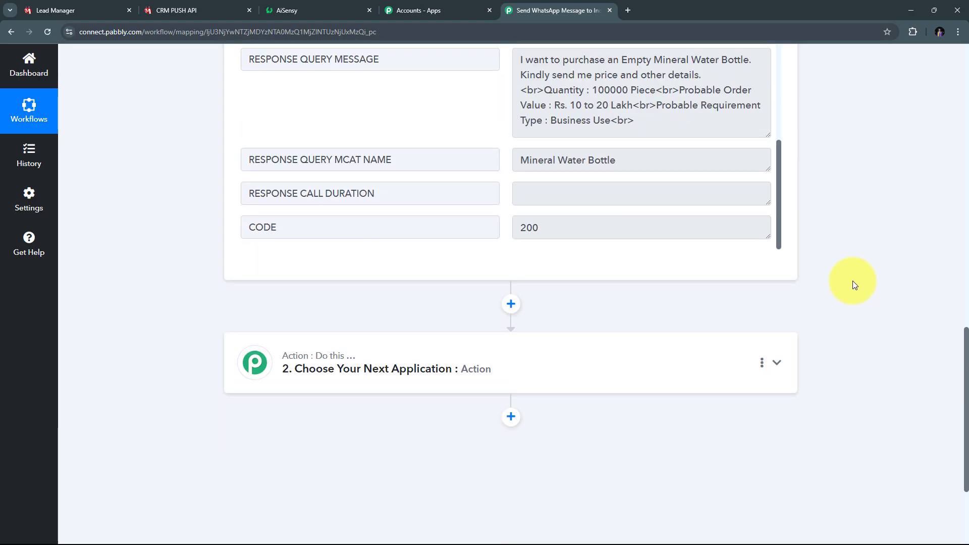
click(657, 373)
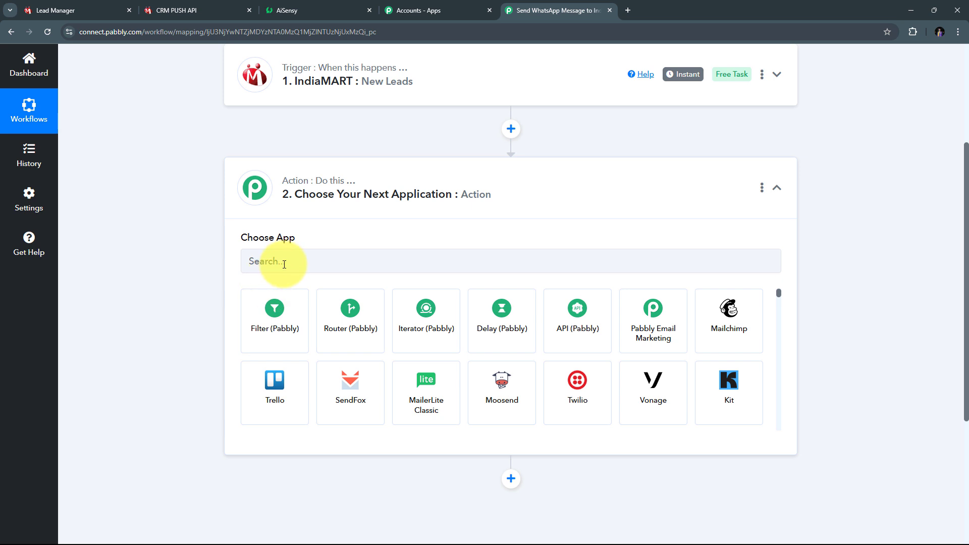
click(284, 262)
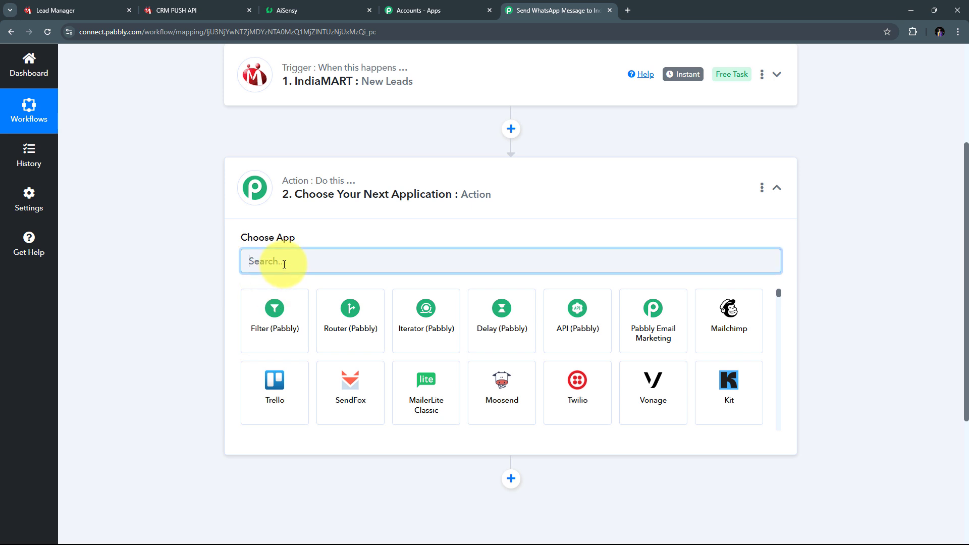
text(AiSensy)
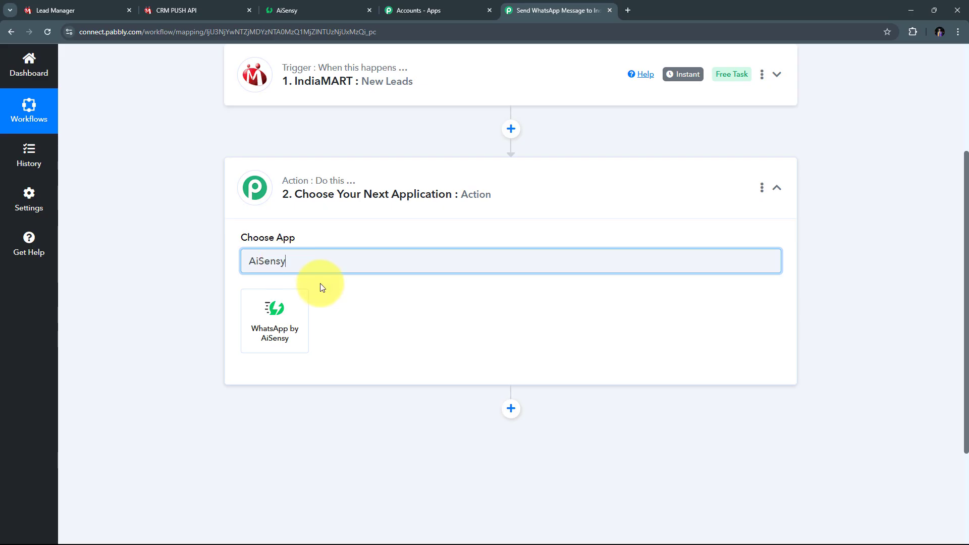
click(277, 322)
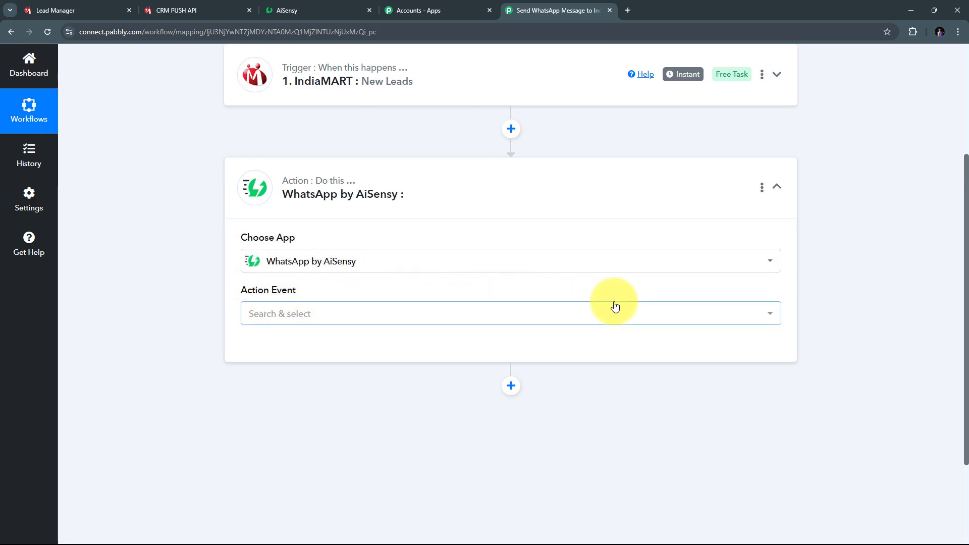
click(528, 316)
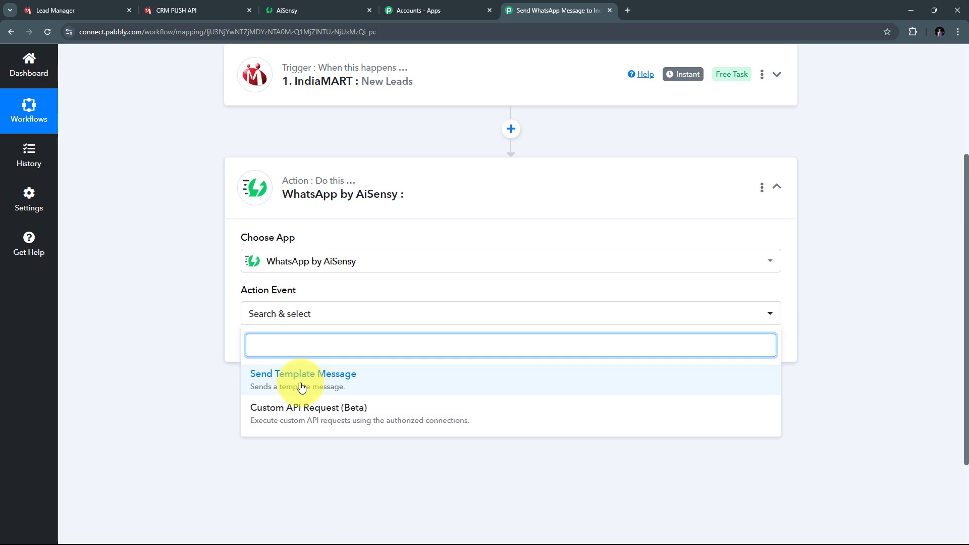
click(326, 387)
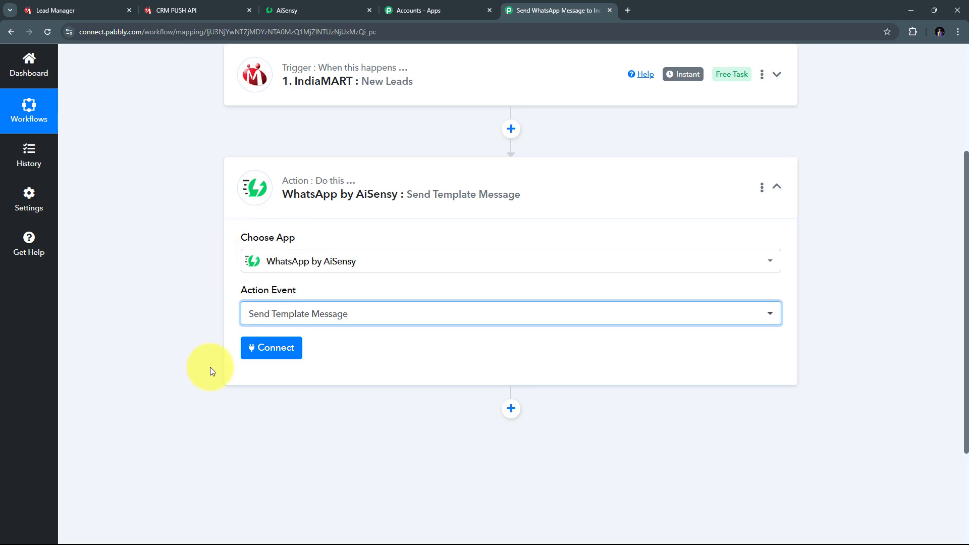
Step: Start a new WhatsApp by AiSensy connection for the action, and regenerate and copy the API key in the AiSensy account
click(273, 352)
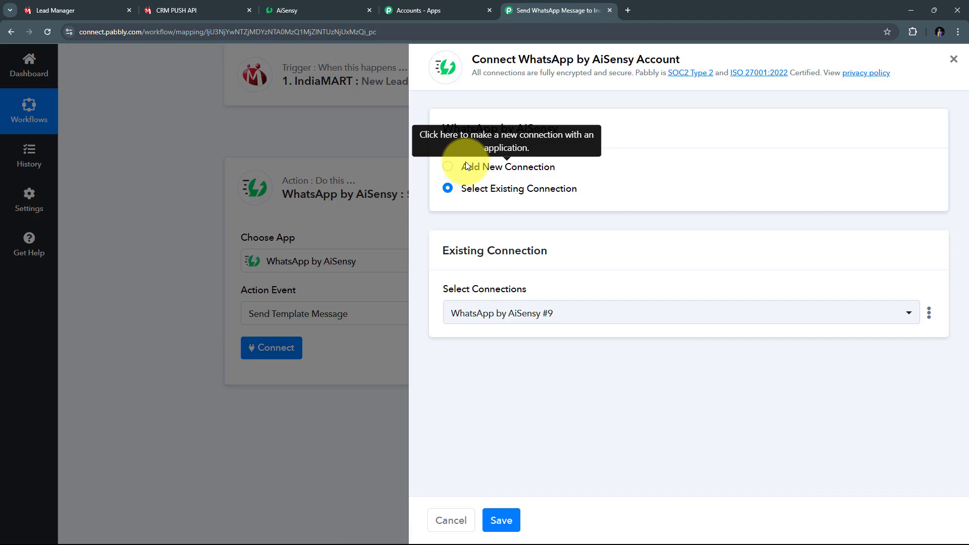
click(466, 163)
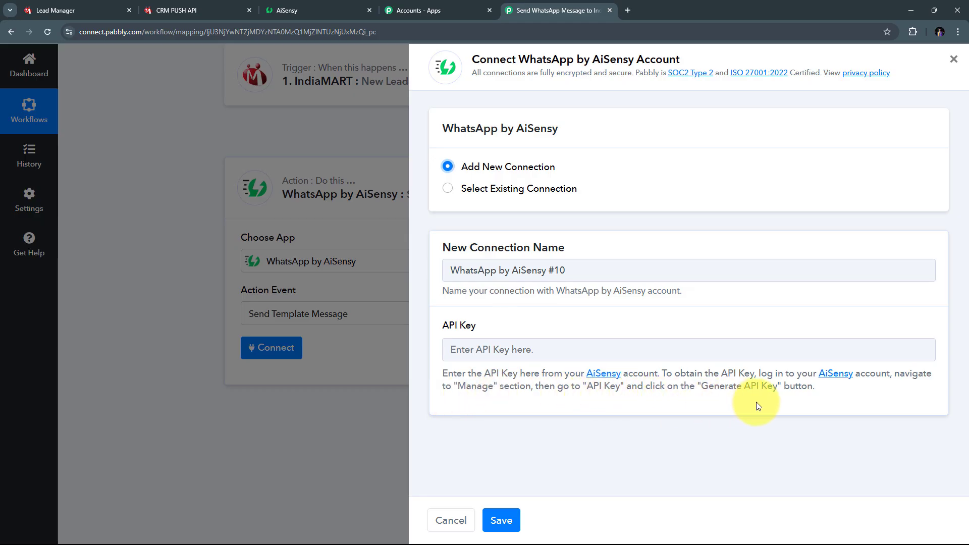
click(317, 9)
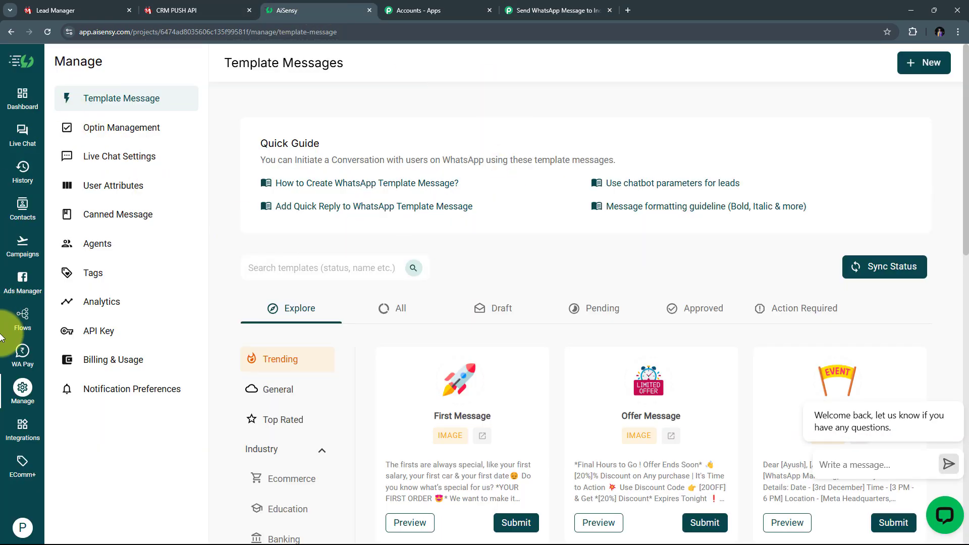
click(92, 333)
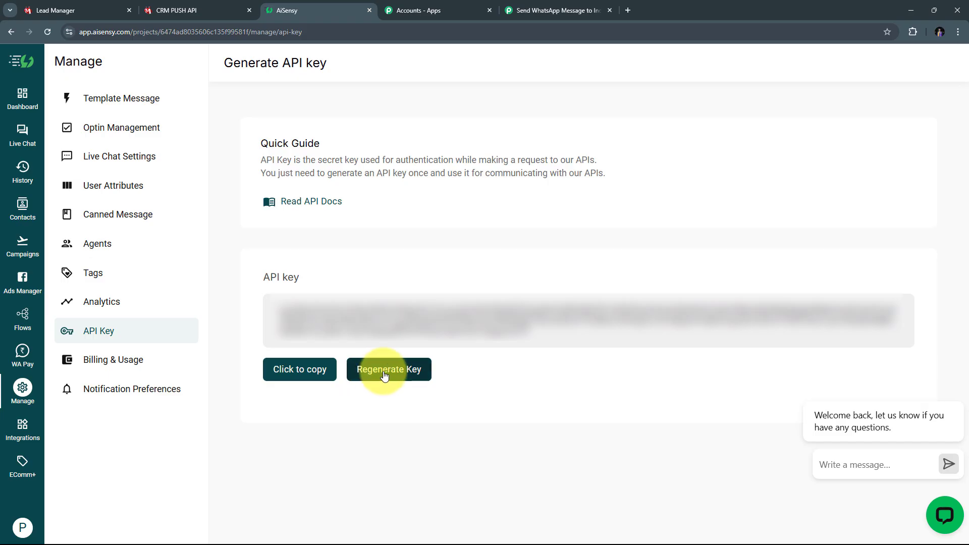
click(367, 382)
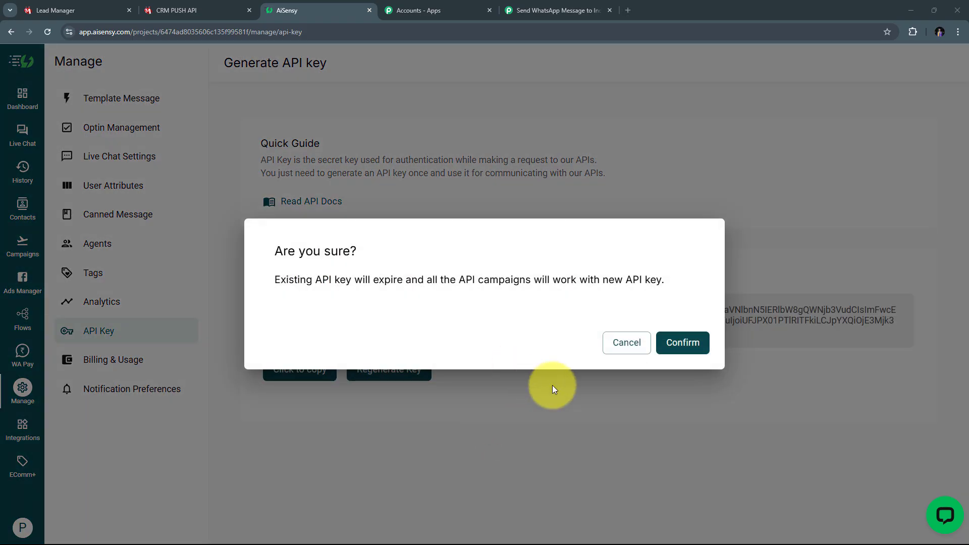
click(676, 348)
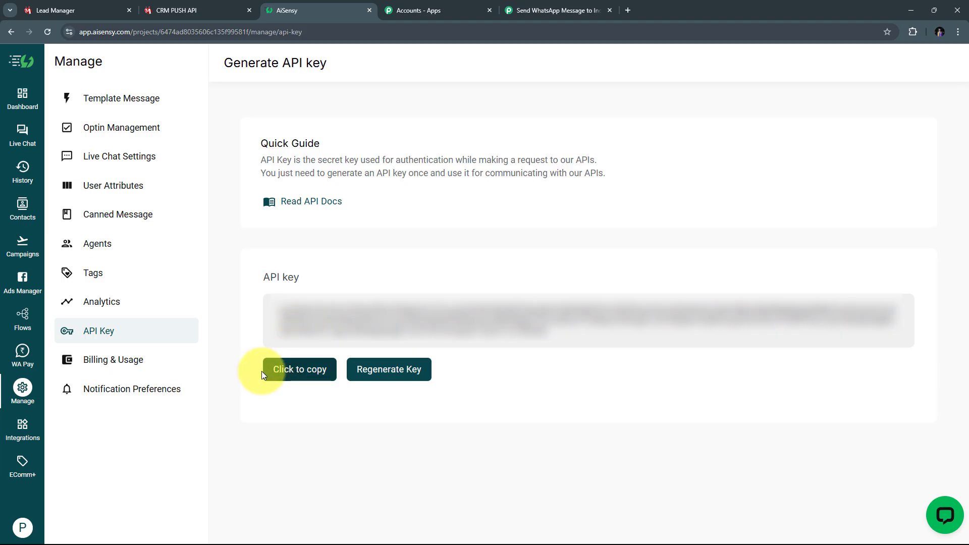
click(299, 374)
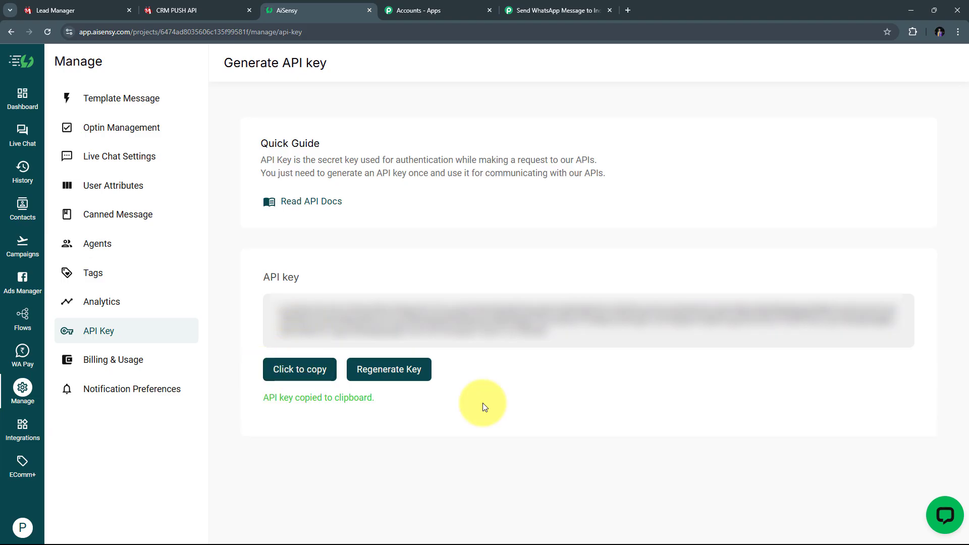
Step: Return to the Pabbly Connect workflow, paste the AiSensy API key into the new connection and save it
click(562, 9)
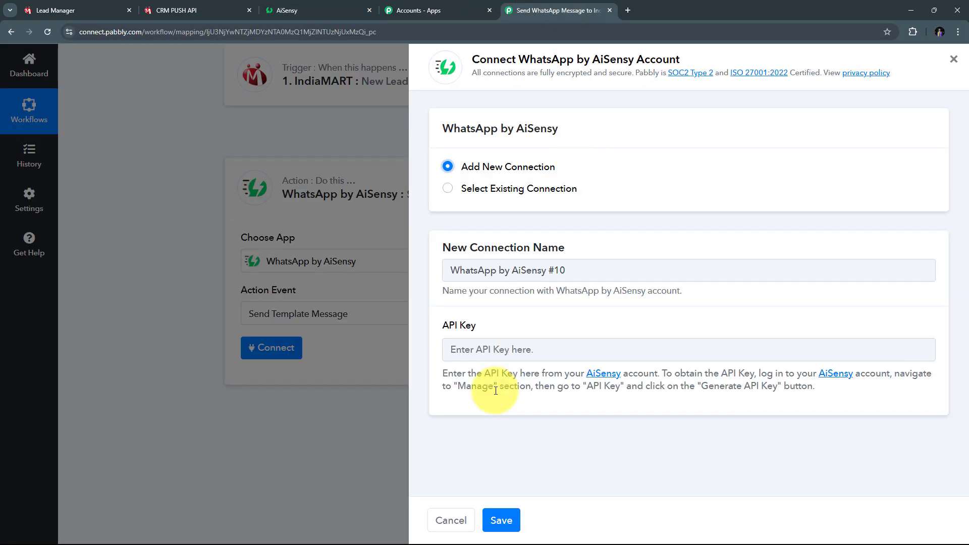
right_click(467, 351)
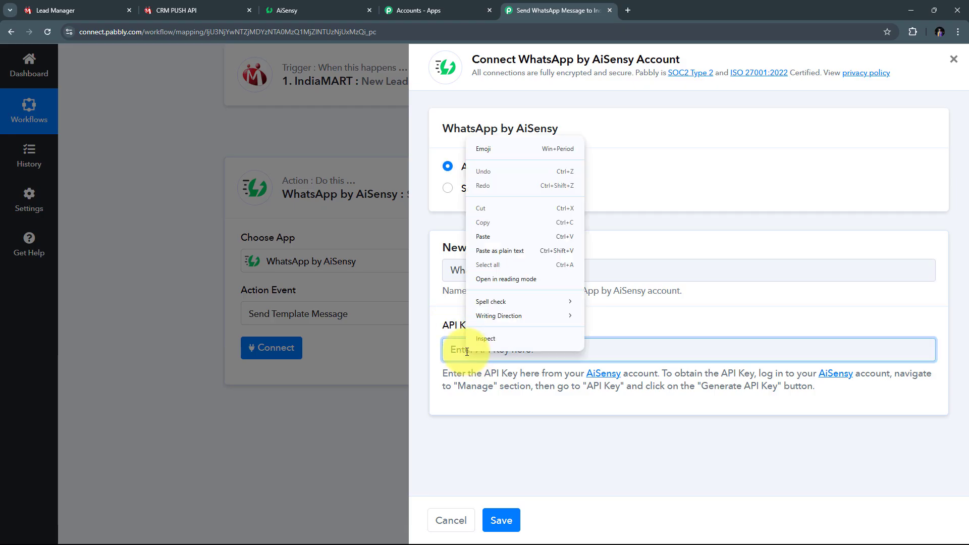
click(483, 236)
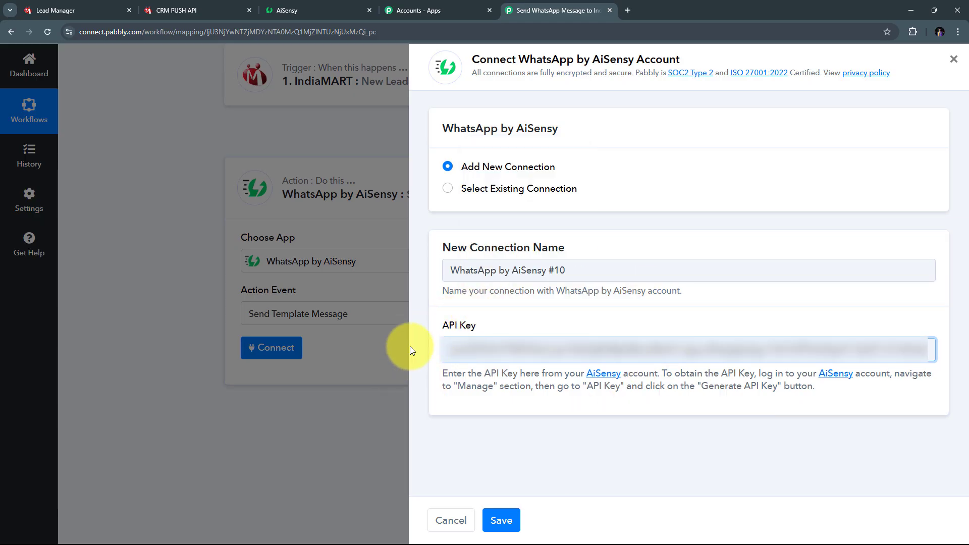
click(501, 520)
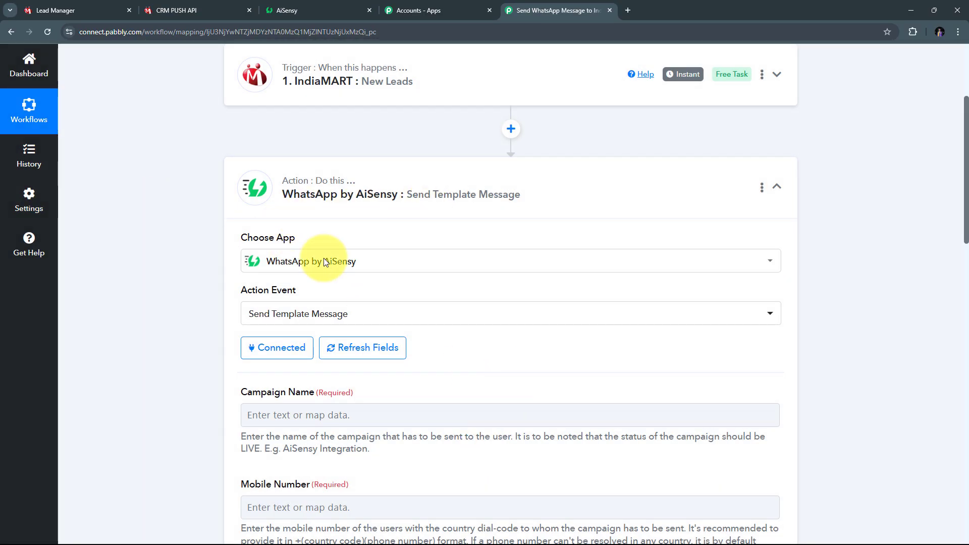
Step: Review the Send Template Message action's fields, including campaign name, mobile number, user name, source, tags, template parameter and attributes
scroll(526, 256, down, 9)
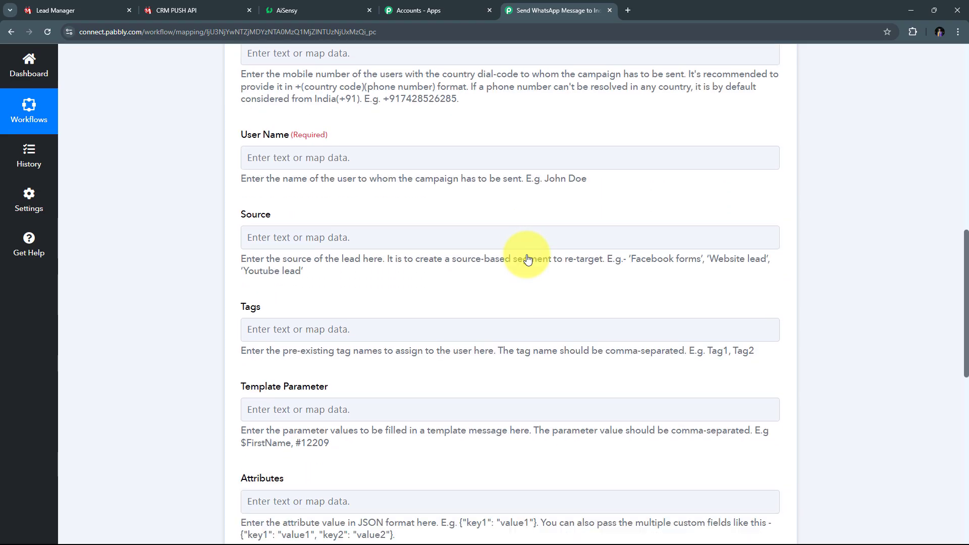
scroll(528, 260, up, 7)
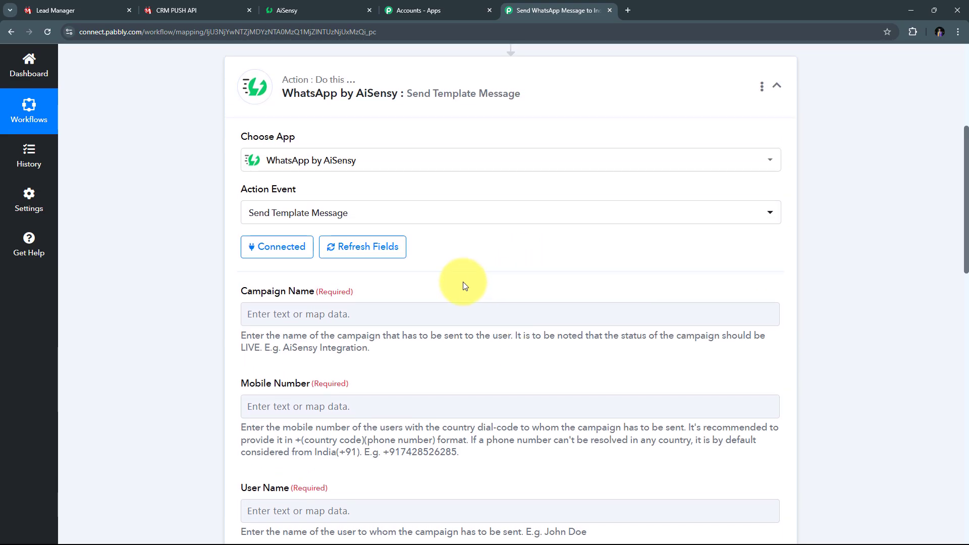
click(434, 310)
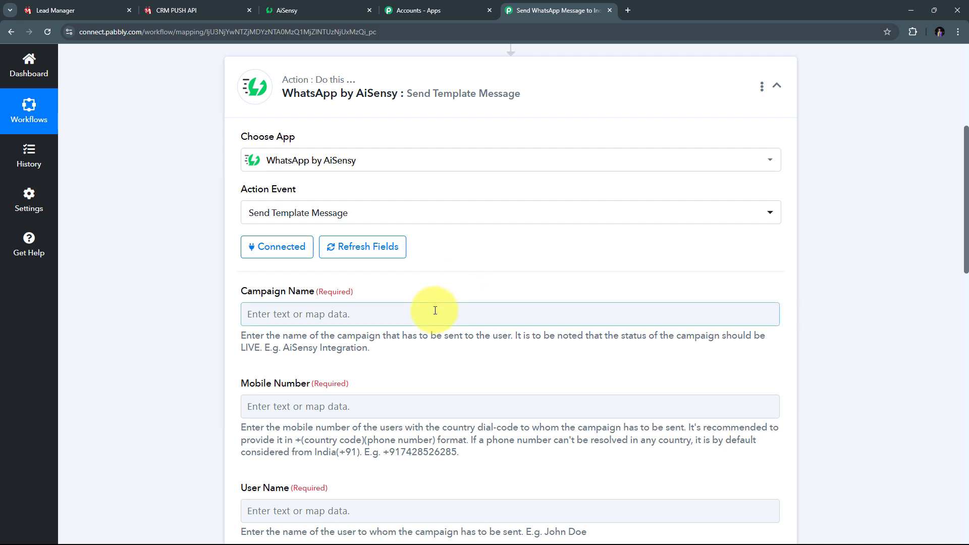
click(289, 298)
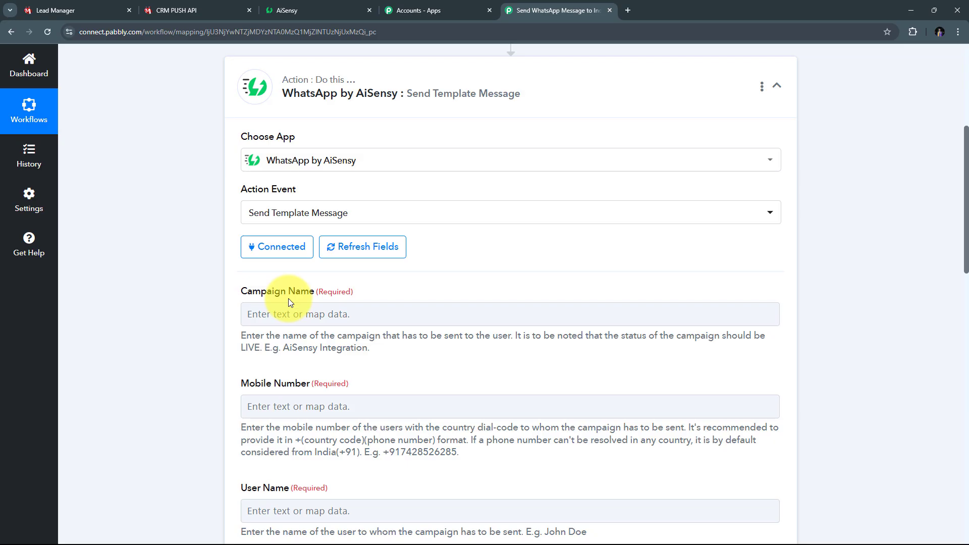
Step: Switch to AiSensy and examine the full list of template messages with their categories, statuses and types
click(299, 6)
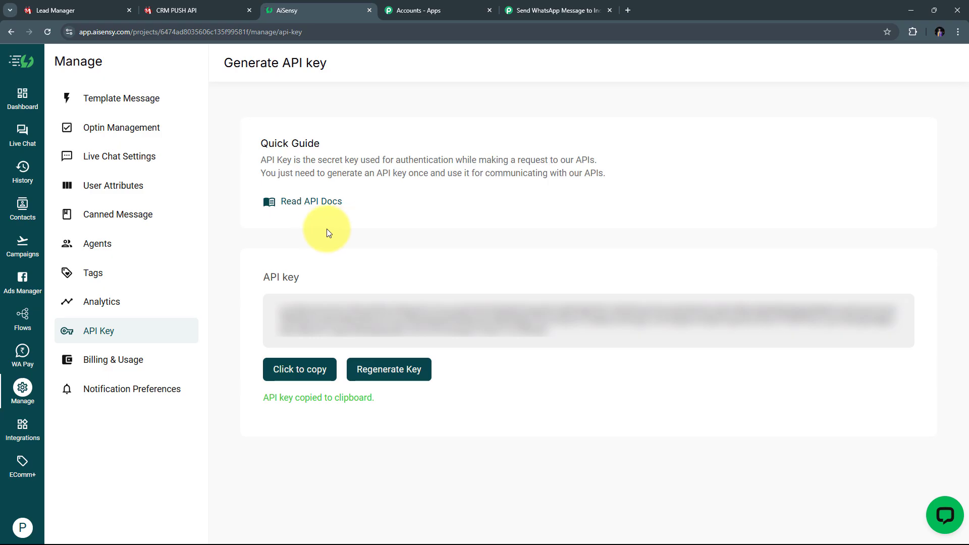
click(125, 103)
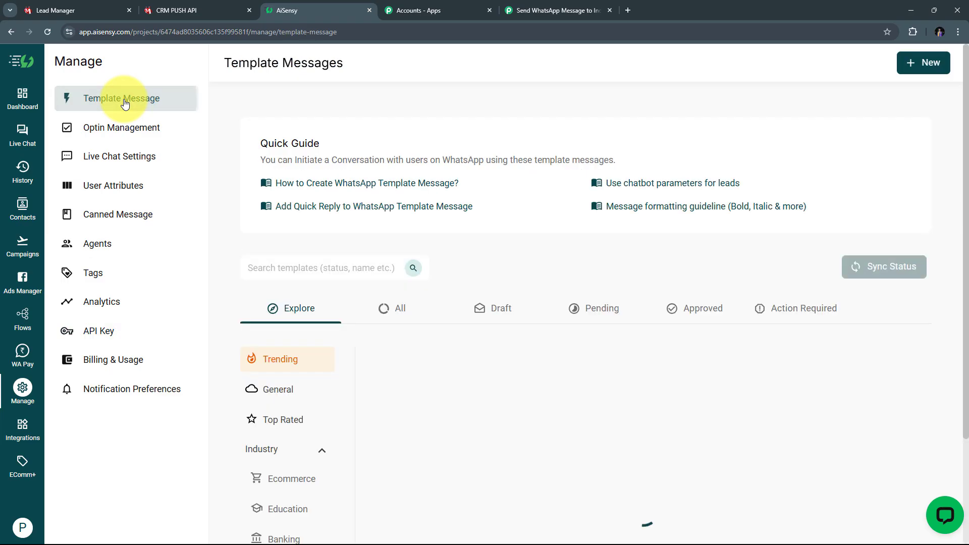
click(387, 308)
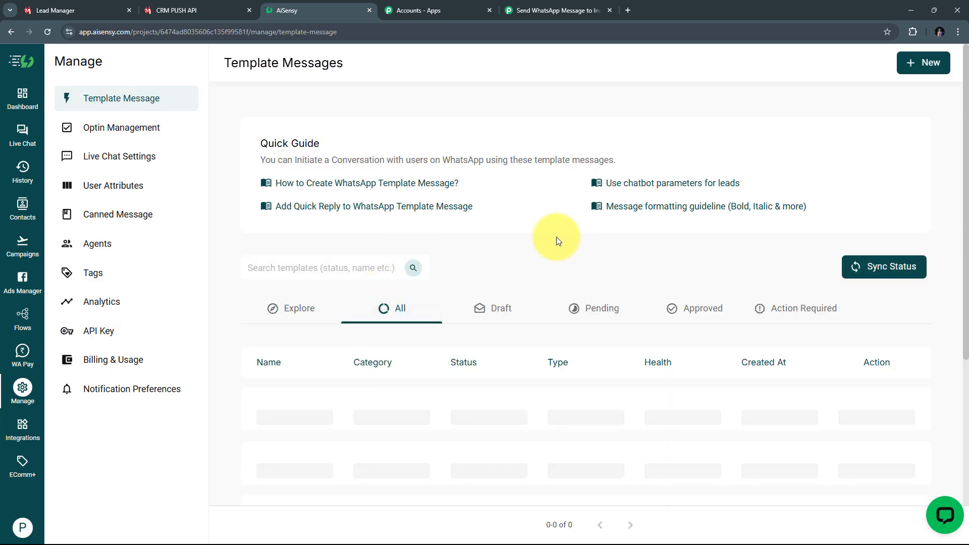
scroll(556, 238, down, 10)
scroll(557, 240, up, 7)
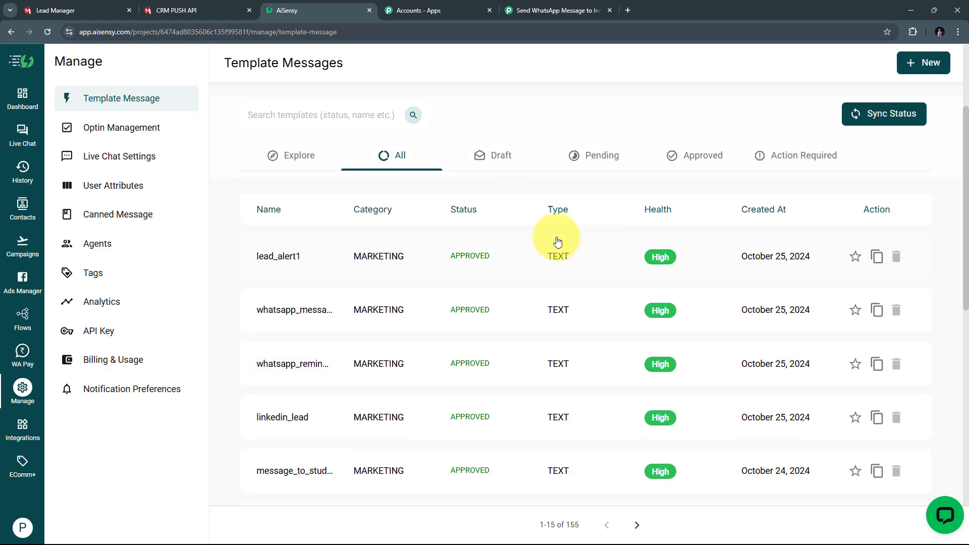
scroll(557, 241, up, 3)
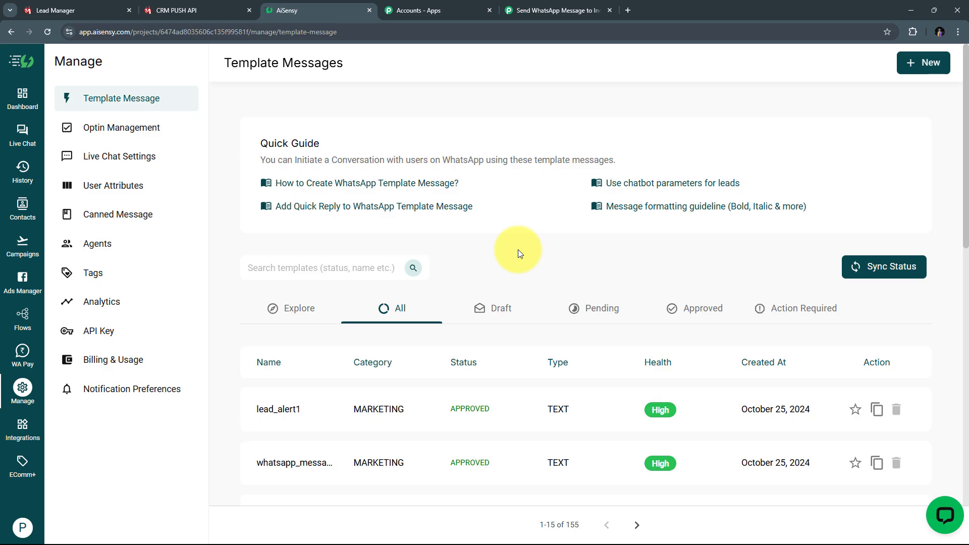
scroll(600, 272, down, 6)
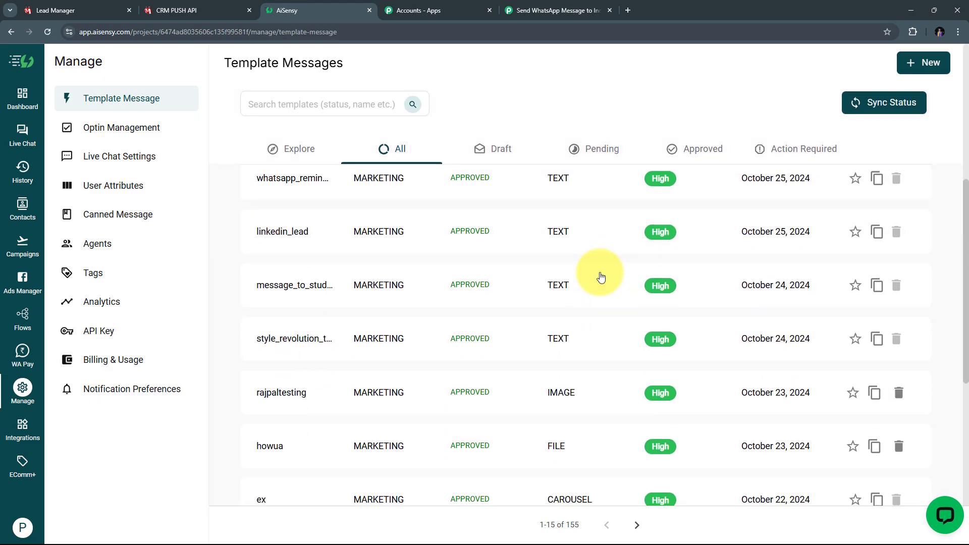
scroll(600, 277, up, 6)
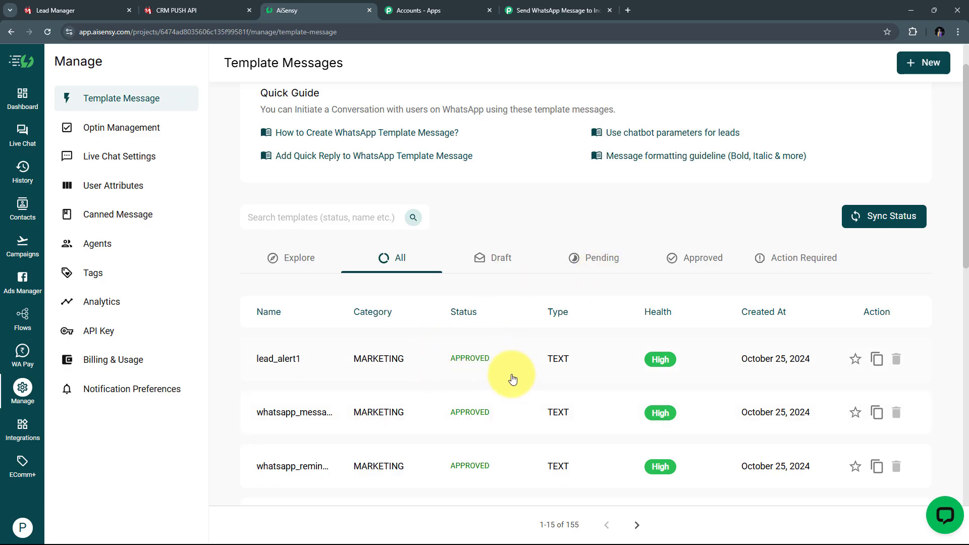
Step: Search the templates for "Indiamart" and read the indiamart_message template, noting its customer name placeholder
click(324, 218)
text(Ind)
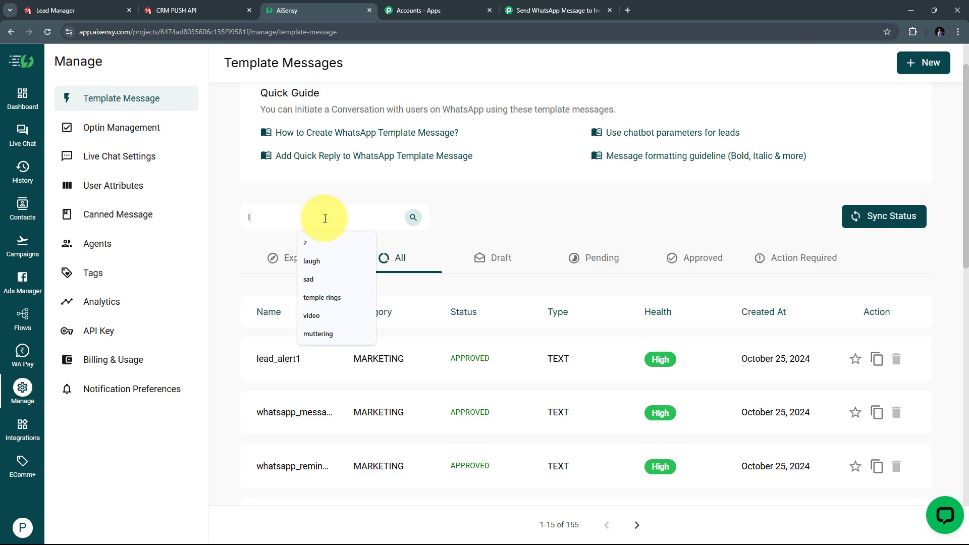
text(iamart)
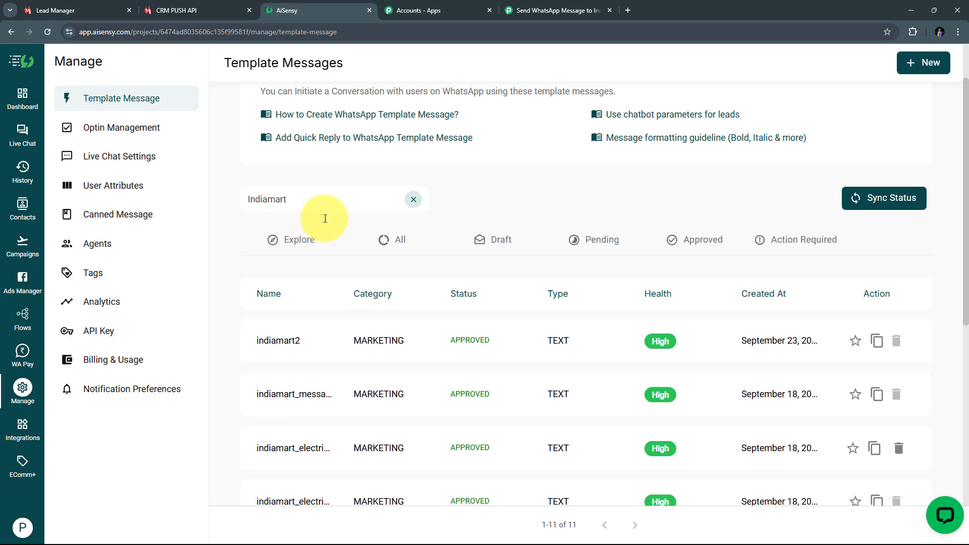
scroll(323, 303, down, 1)
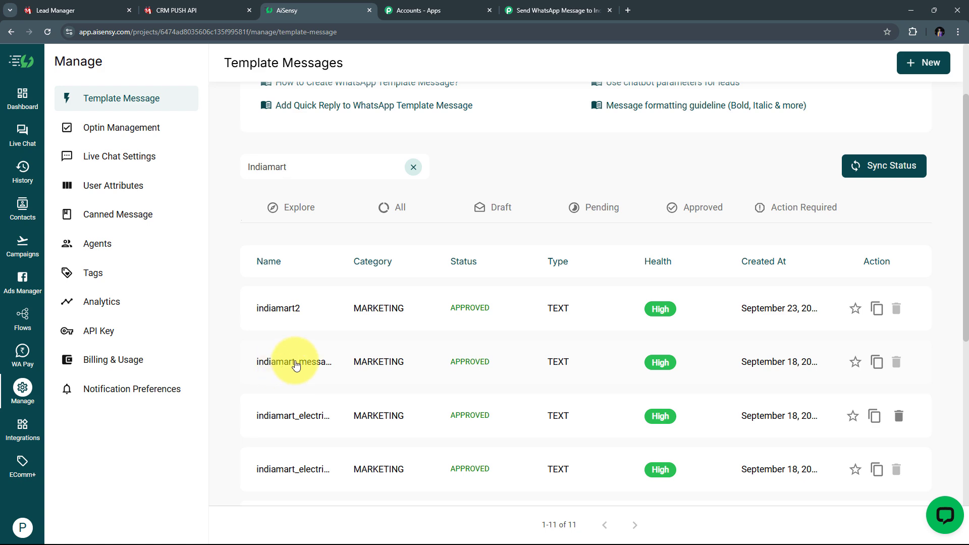
click(310, 368)
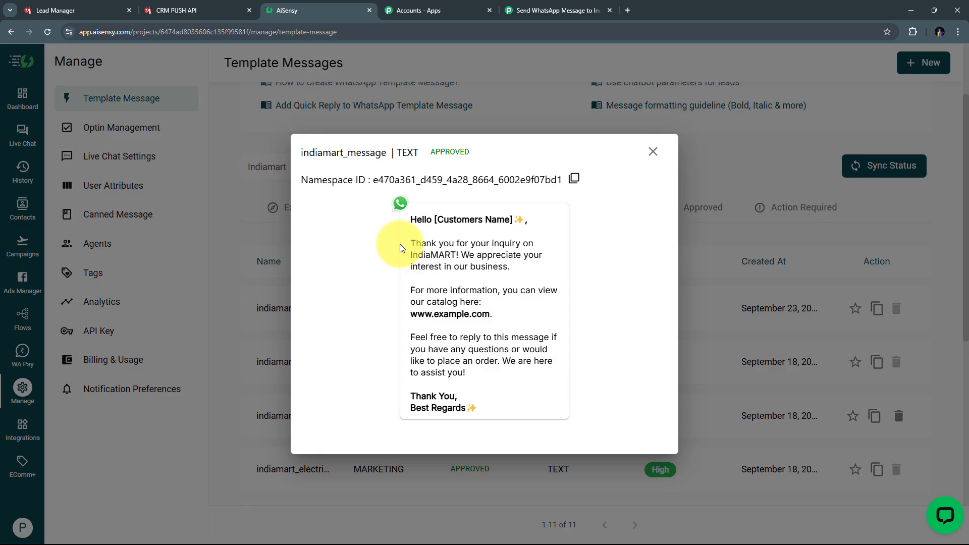
drag(432, 220, 513, 220)
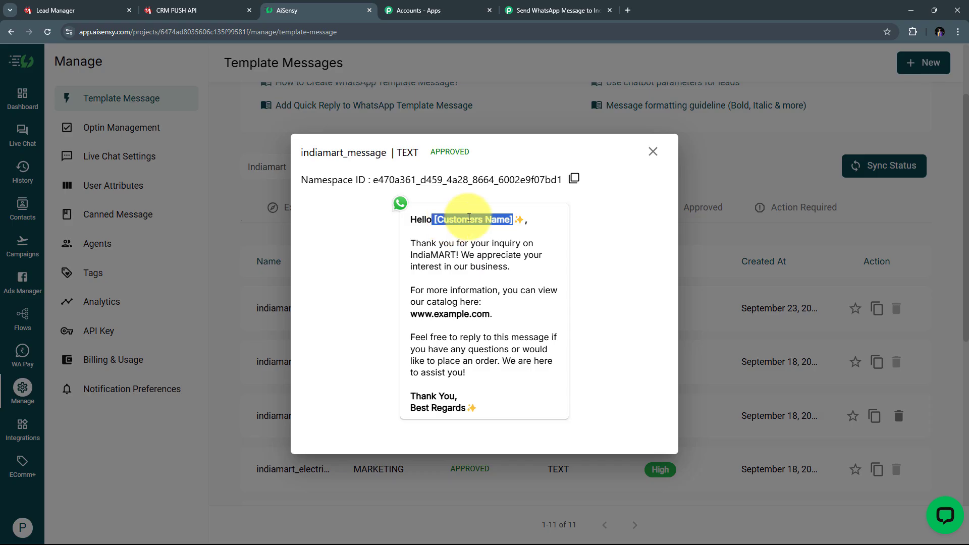
click(653, 153)
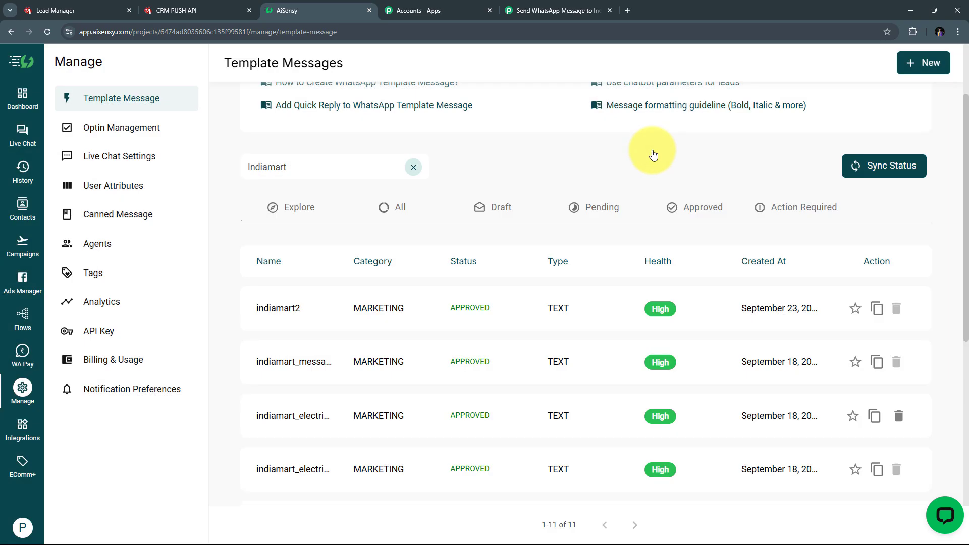
Step: Create a new API campaign in AiSensy and name it "IndiaMART Enquiries Messages"
click(23, 244)
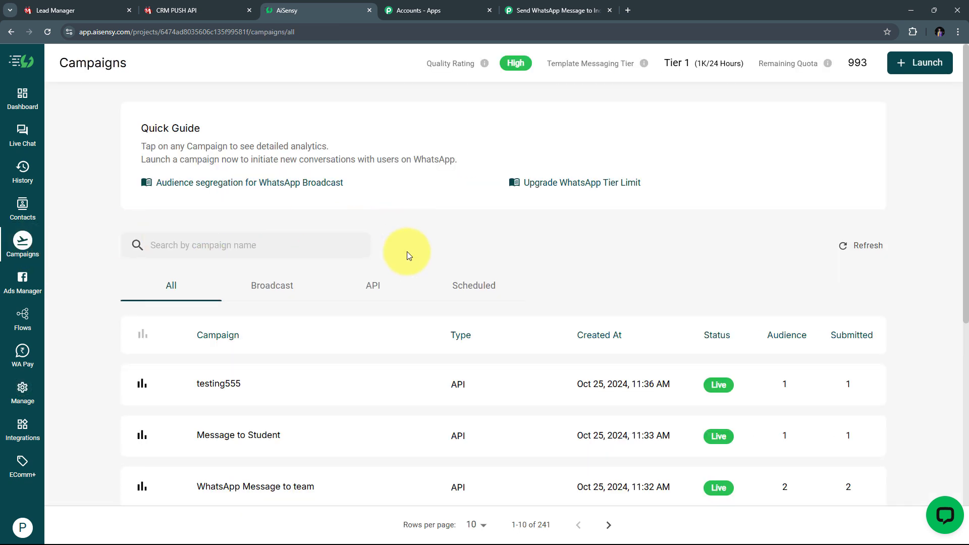
click(915, 71)
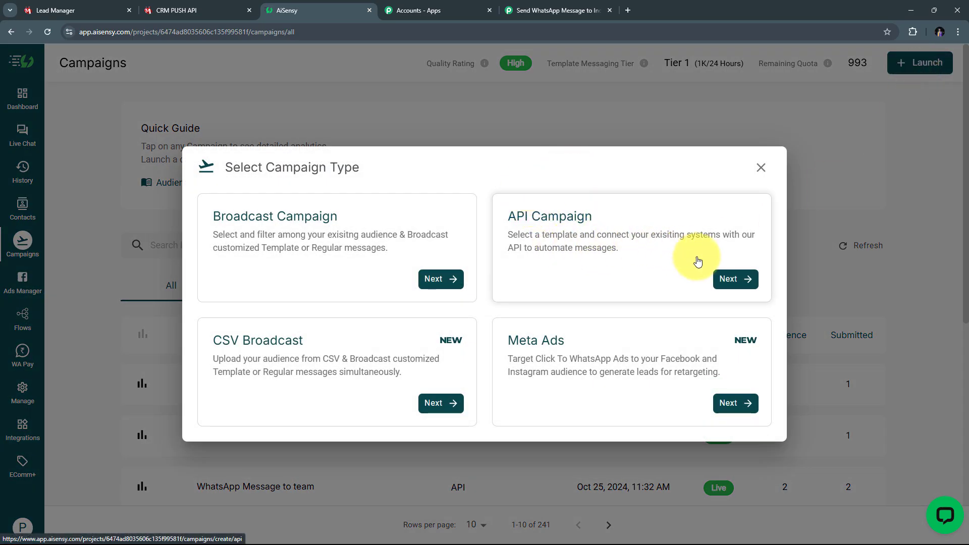
click(736, 283)
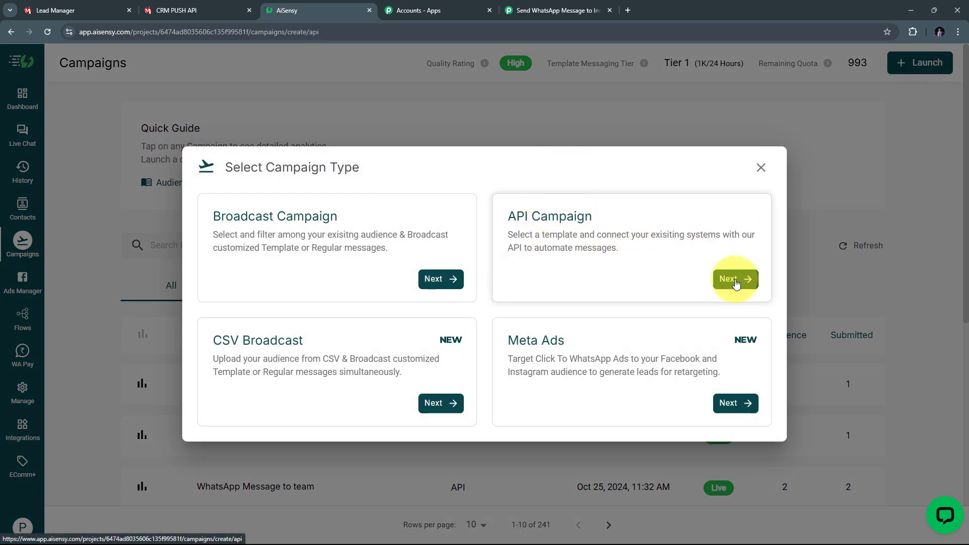
scroll(317, 249, down, 2)
scroll(171, 236, up, 1)
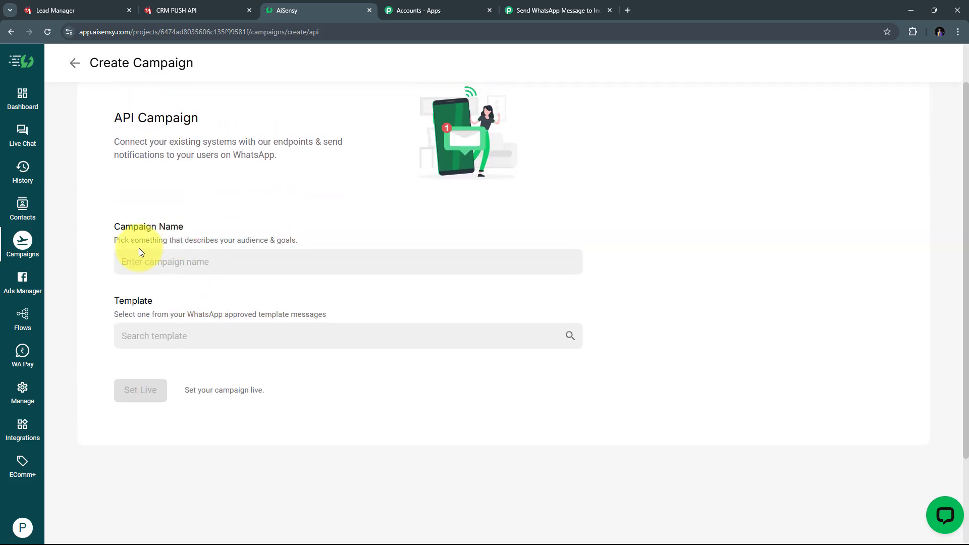
scroll(157, 267, up, 1)
click(182, 308)
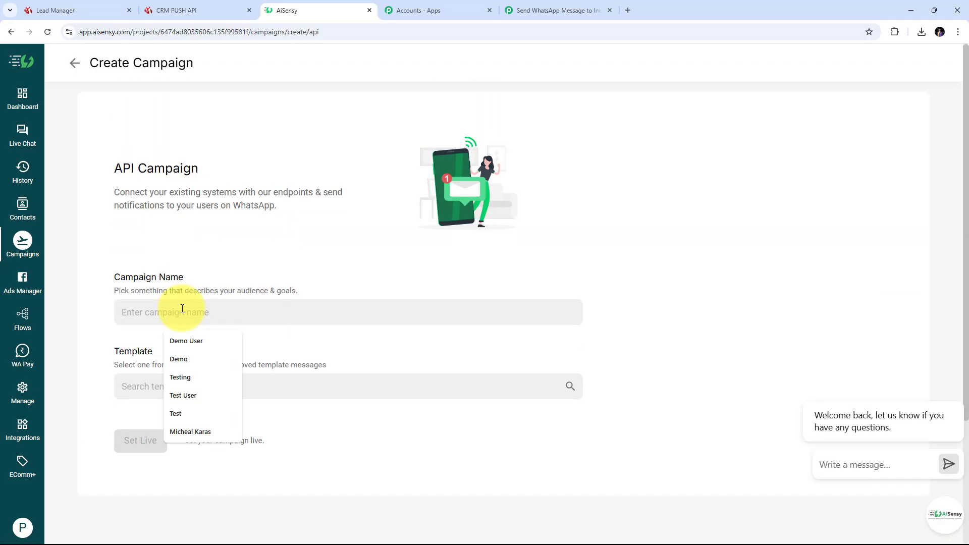
text(IndiaMART  Enquiries Messages)
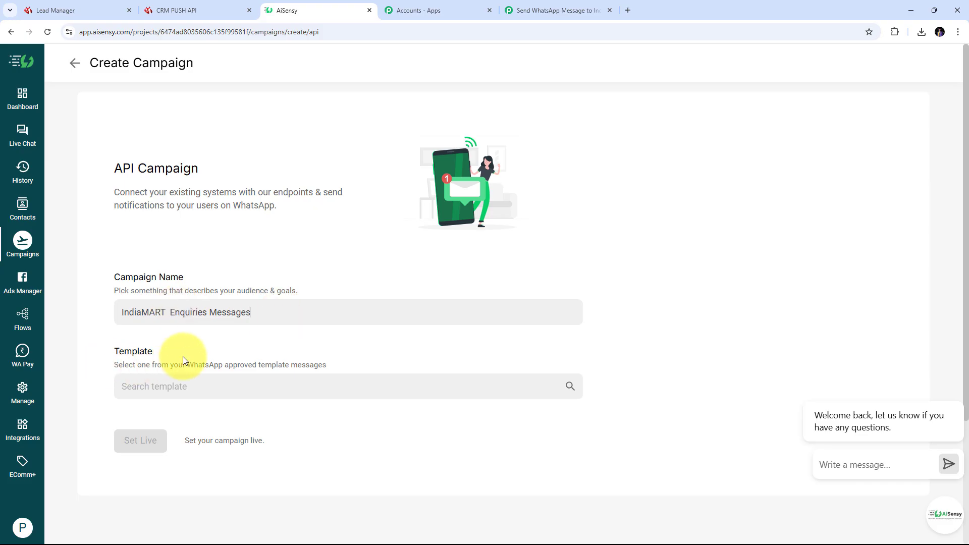
scroll(277, 339, down, 1)
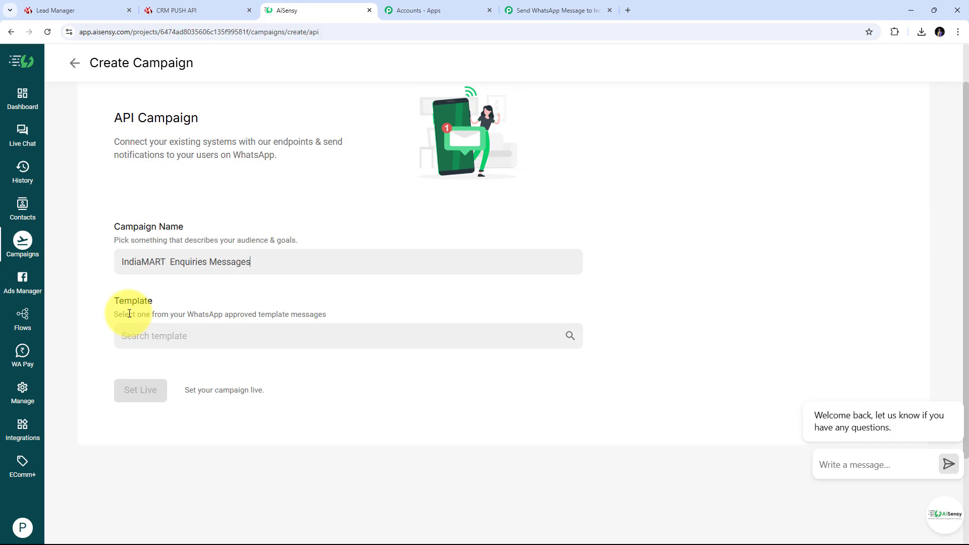
Step: Select the indiamart_message template for the API campaign, set the campaign live and open its overview
click(146, 338)
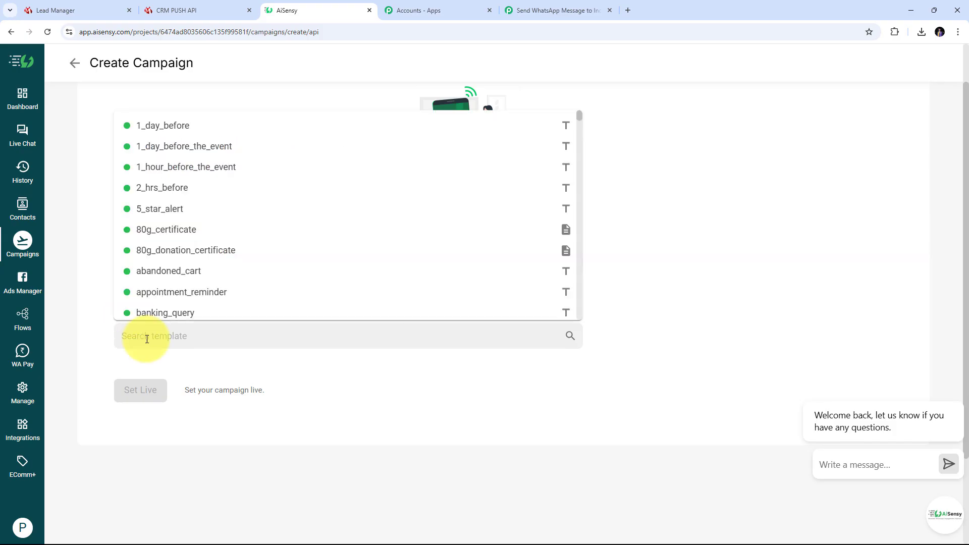
text(ind)
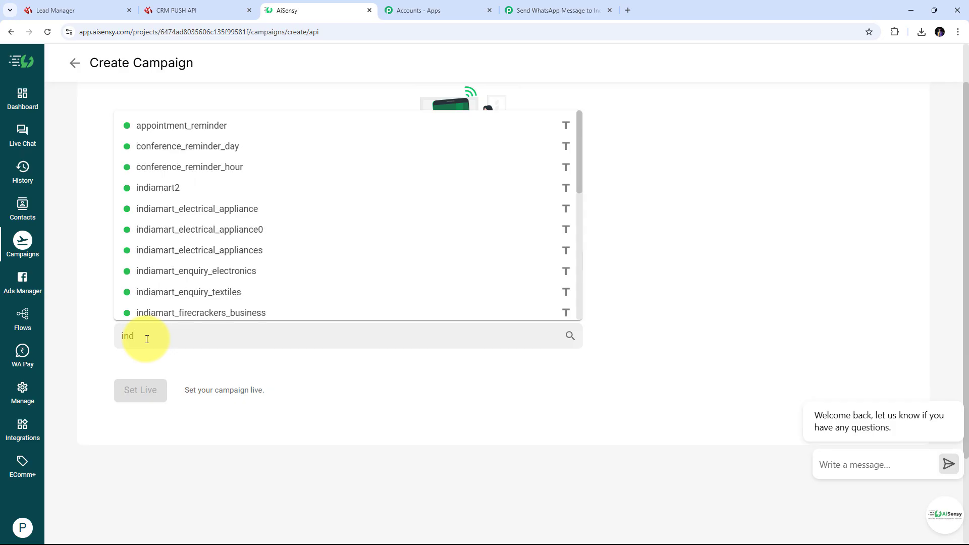
text(iamart_mess)
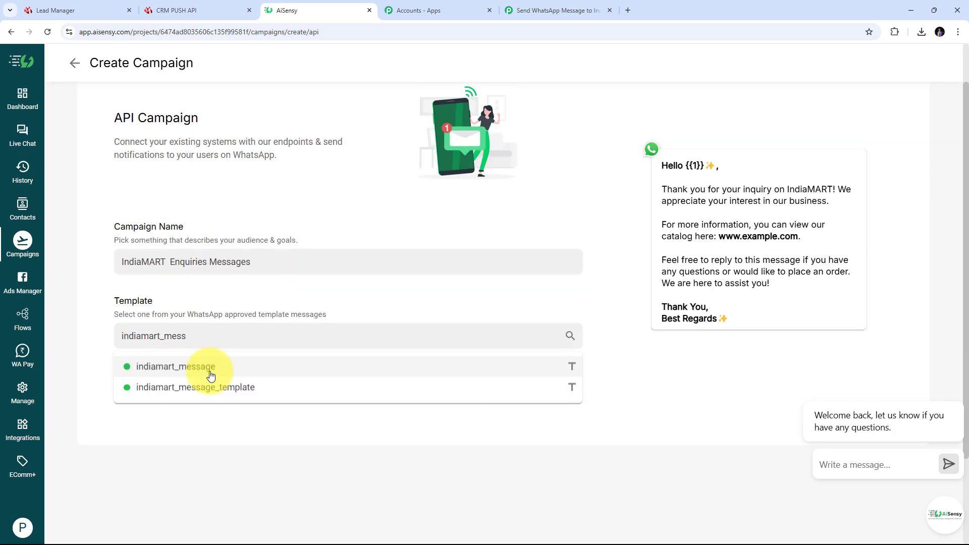
click(210, 373)
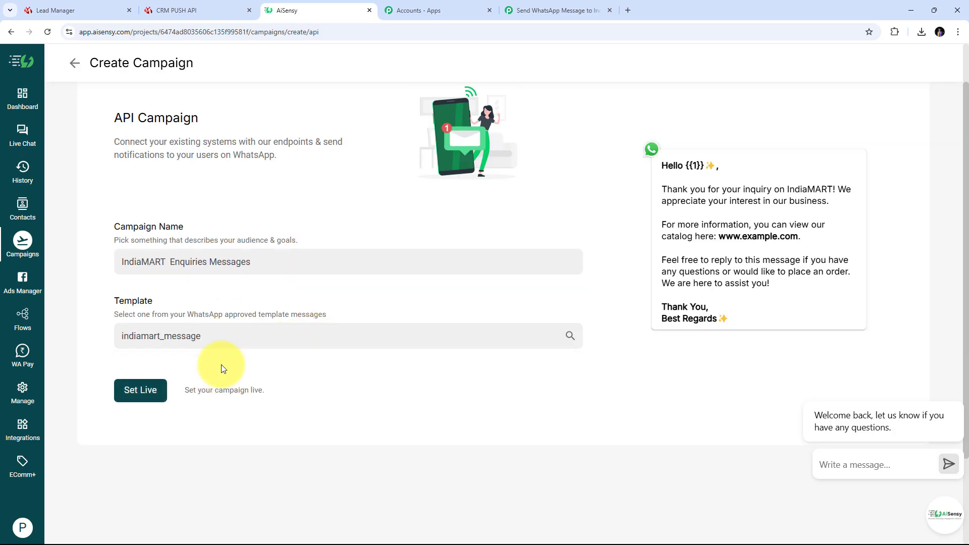
click(144, 397)
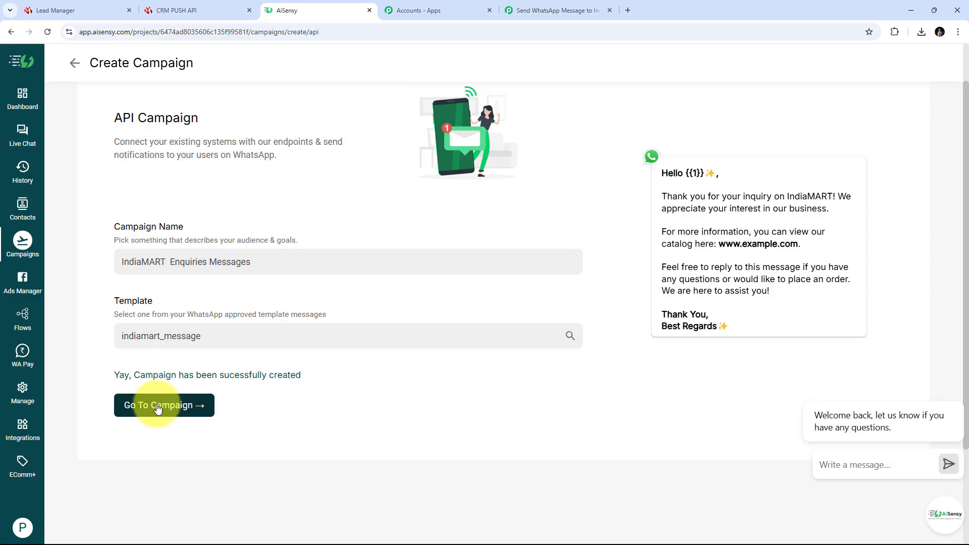
click(158, 406)
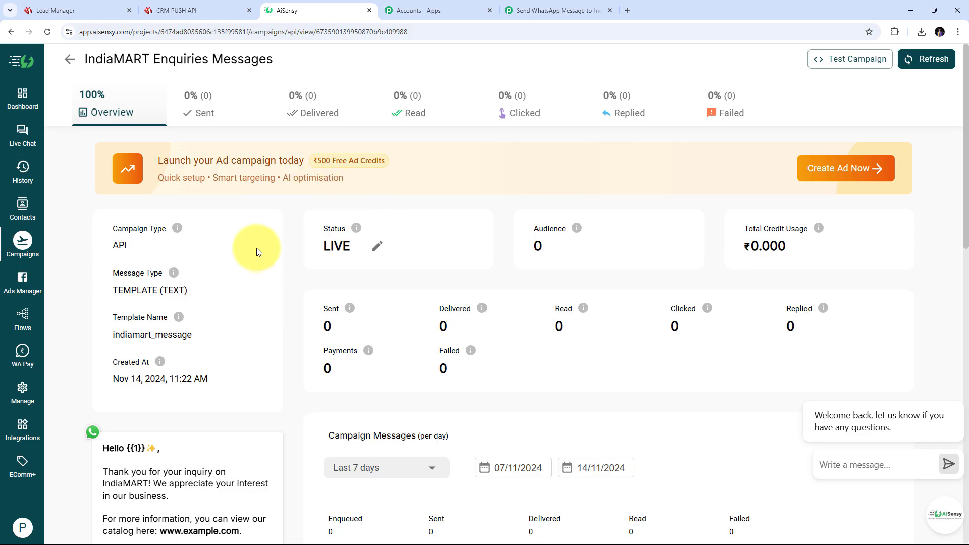
Step: Switch to the Pabbly Connect workflow and enter "IndiaMART Enquiries Messages" as the Send Template Message action's campaign name
click(528, 13)
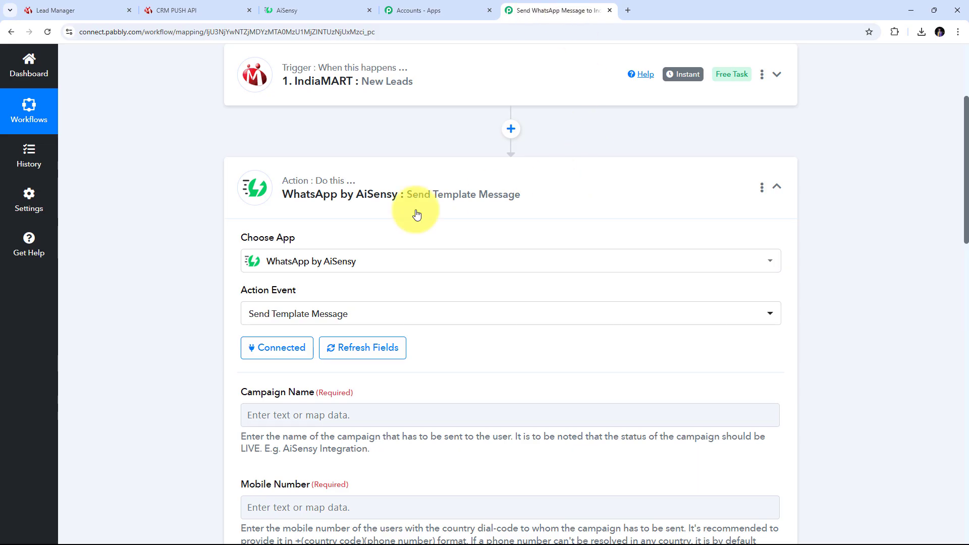
scroll(430, 189, down, 3)
scroll(477, 179, down, 1)
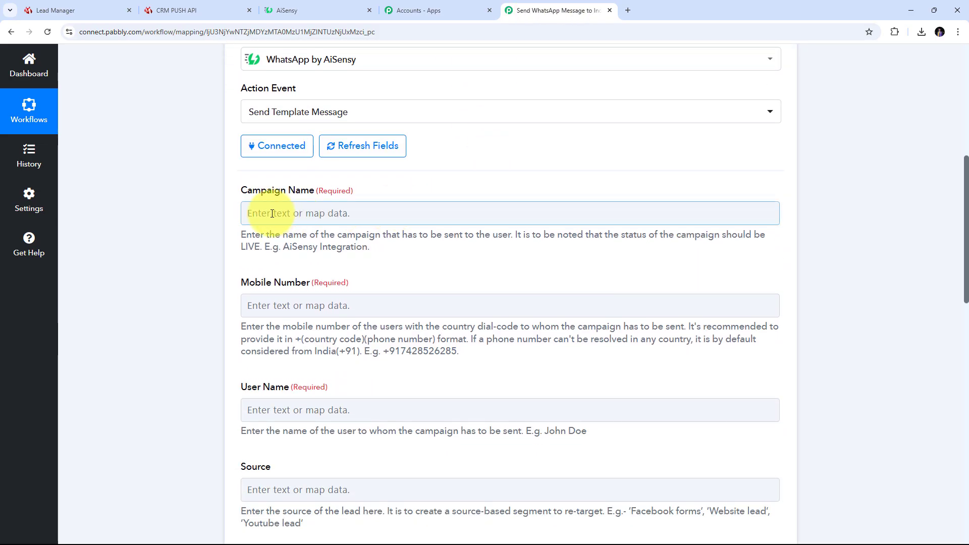
scroll(356, 185, down, 1)
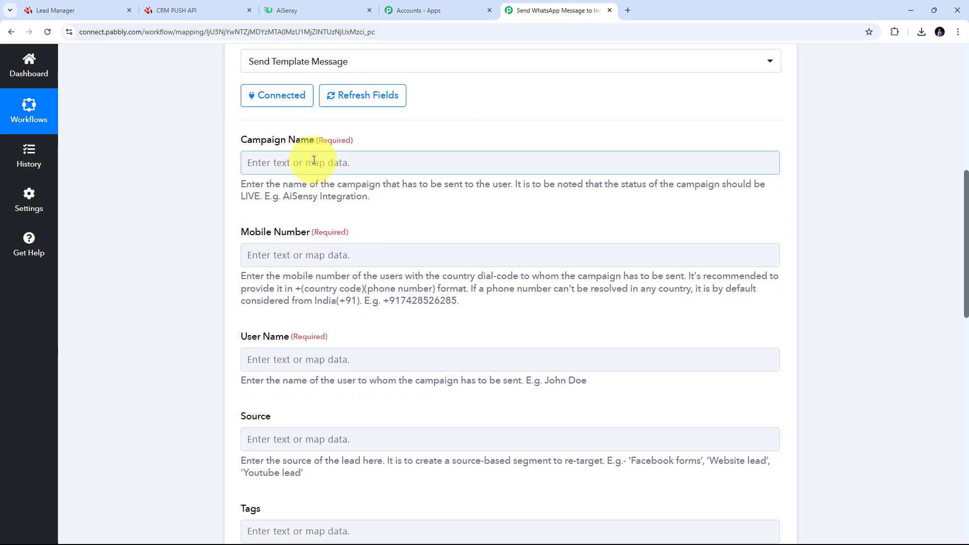
scroll(429, 136, down, 1)
click(297, 113)
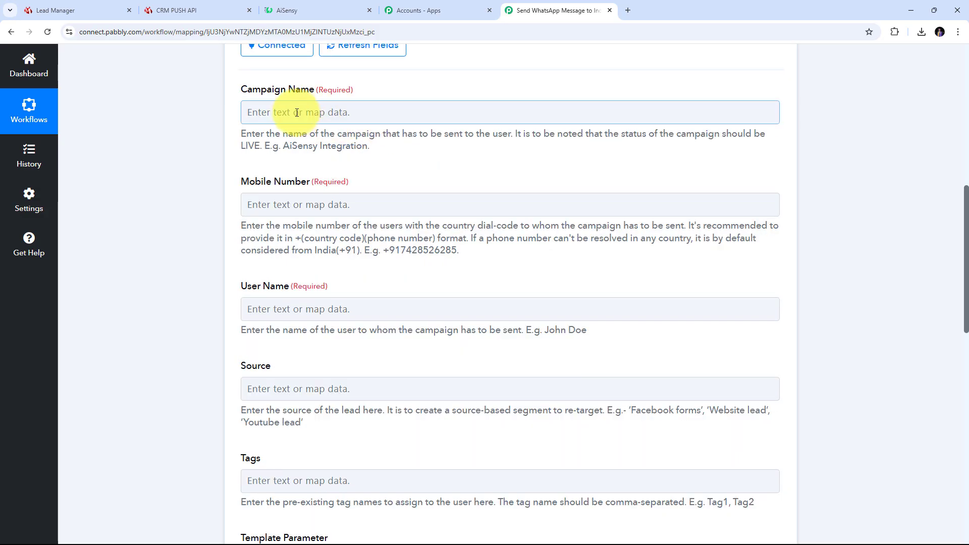
click(297, 112)
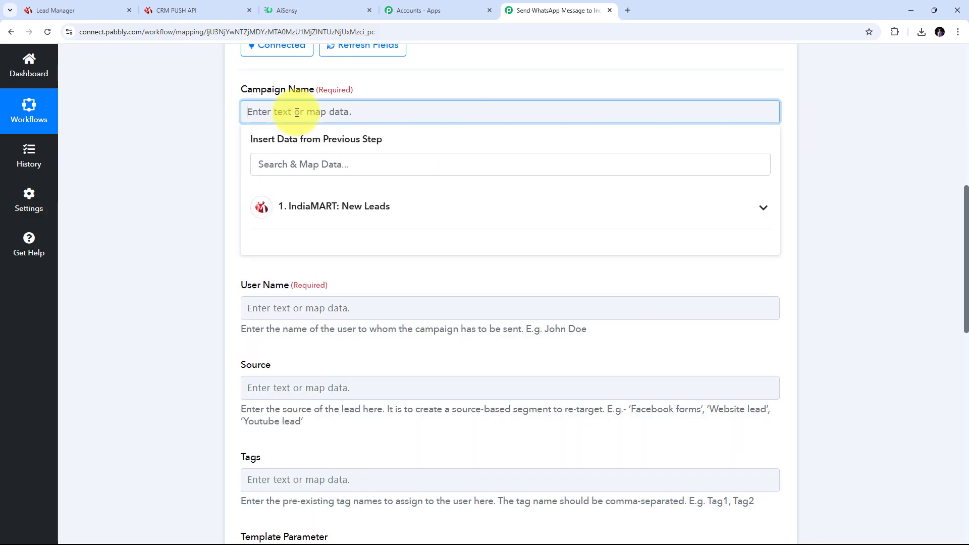
text(IndiaMART  Enquiries Messages)
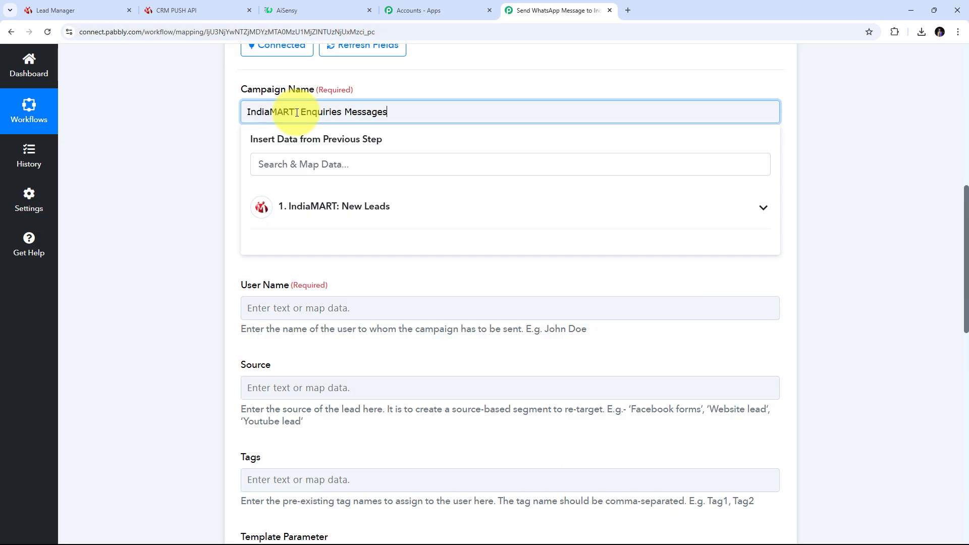
click(213, 117)
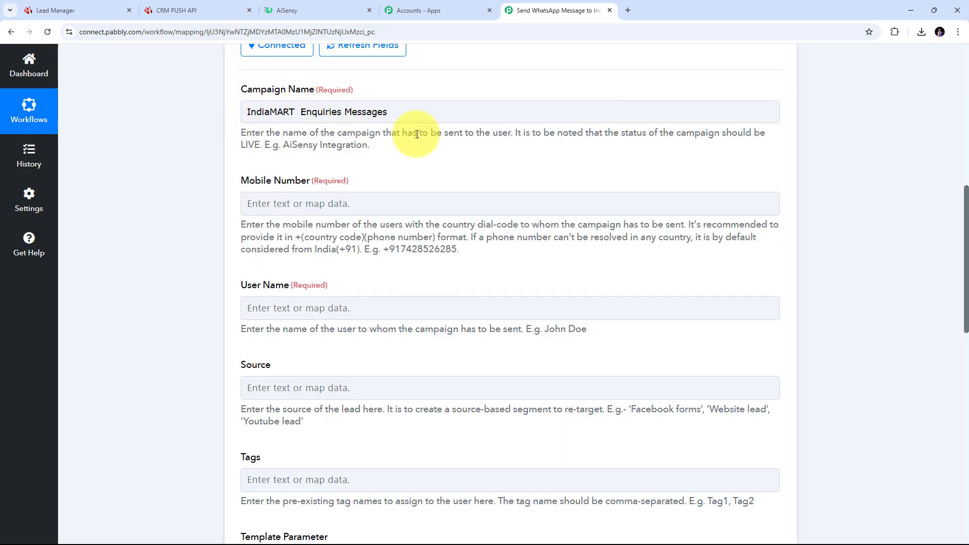
Step: Map the action's mobile number to the RESPONSE SENDER MOBILE value from the IndiaMART New Leads trigger
scroll(452, 130, down, 1)
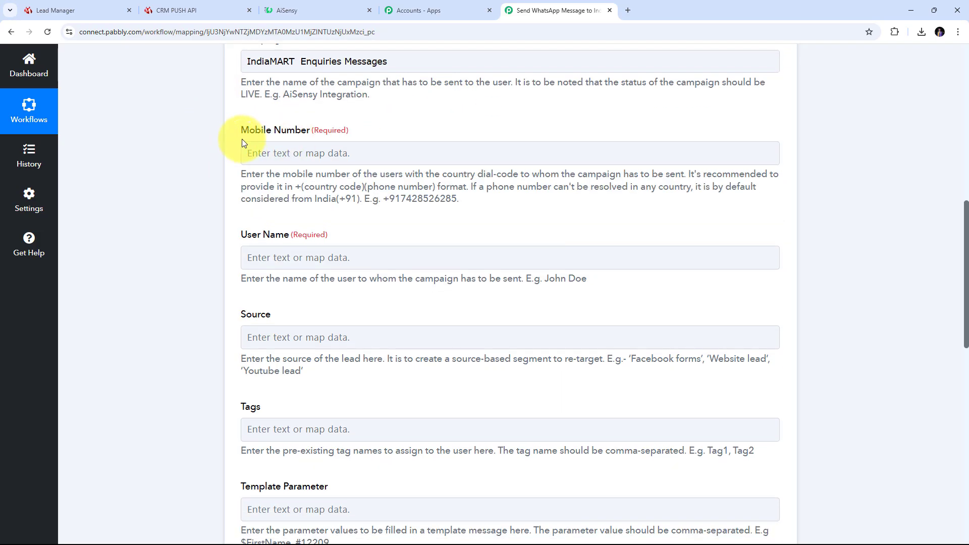
scroll(253, 126, down, 1)
click(270, 104)
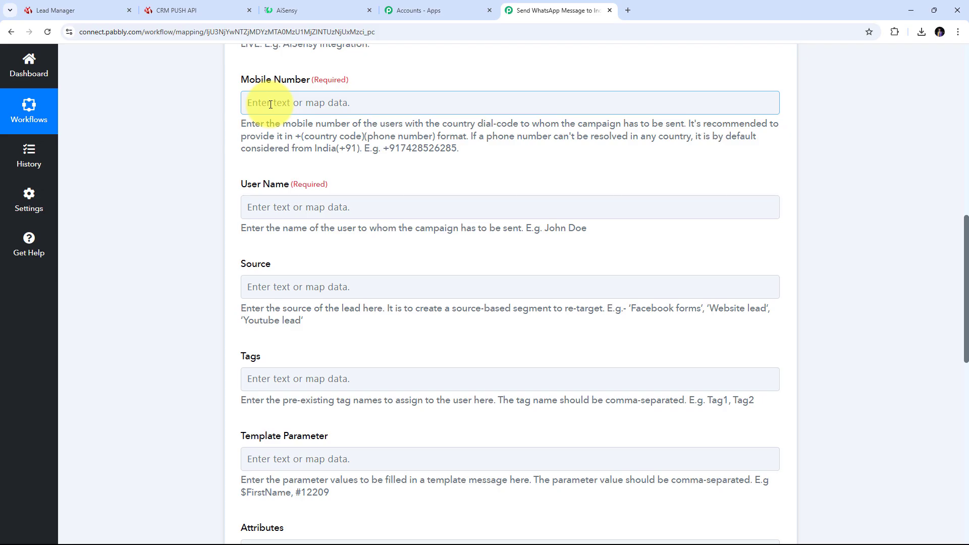
scroll(271, 103, down, 2)
scroll(281, 188, up, 3)
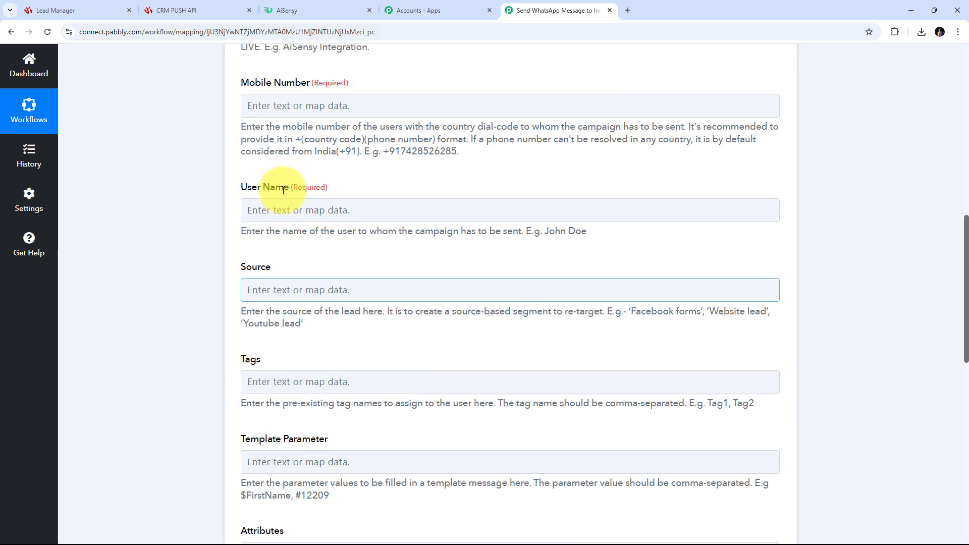
scroll(281, 172, down, 1)
click(271, 108)
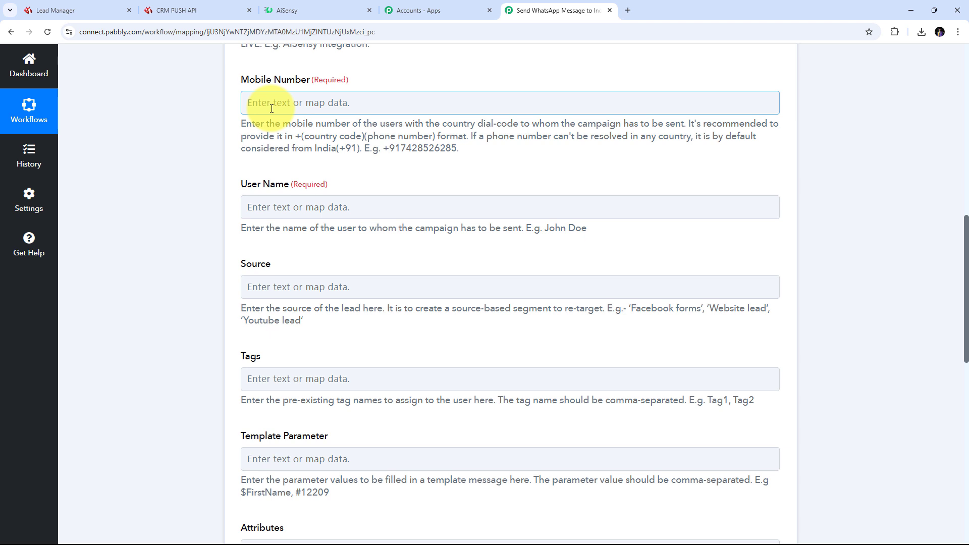
click(280, 104)
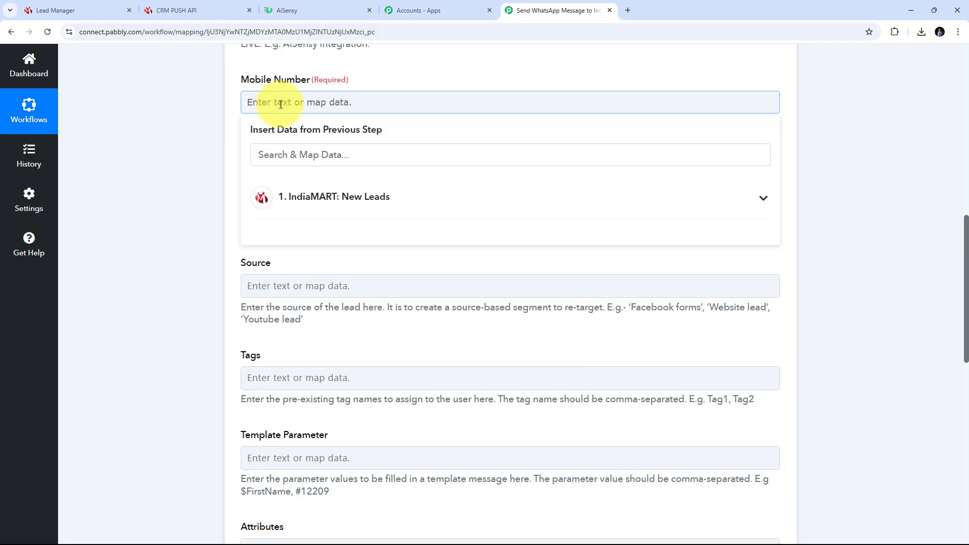
click(508, 200)
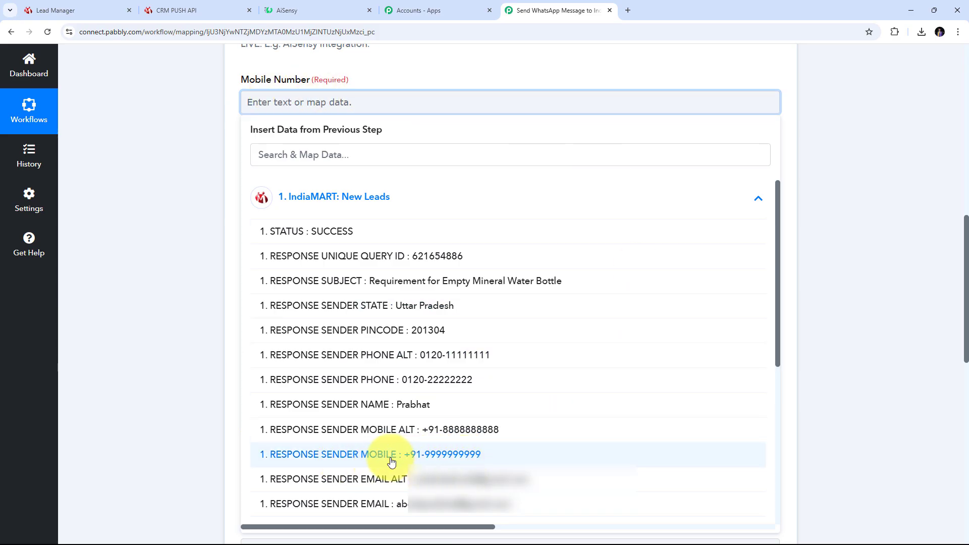
click(451, 460)
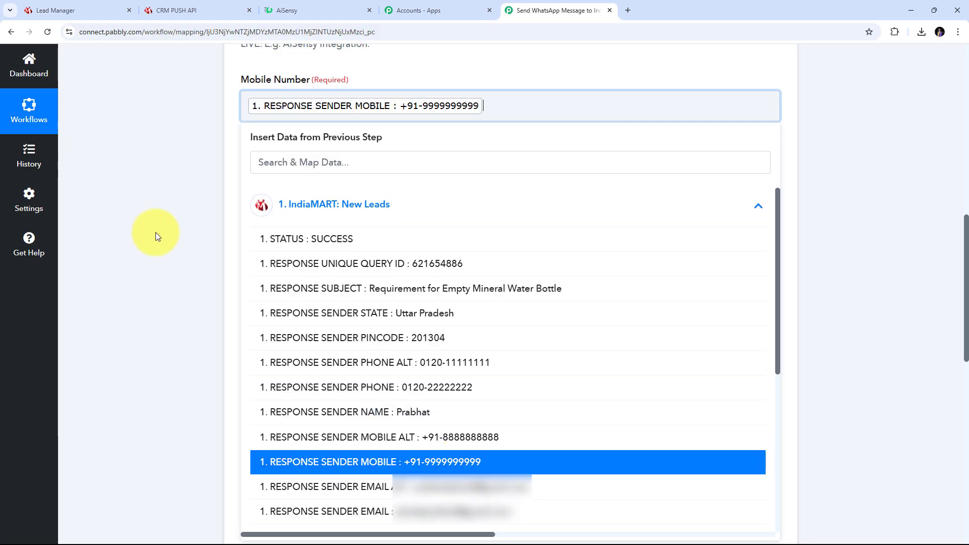
click(156, 232)
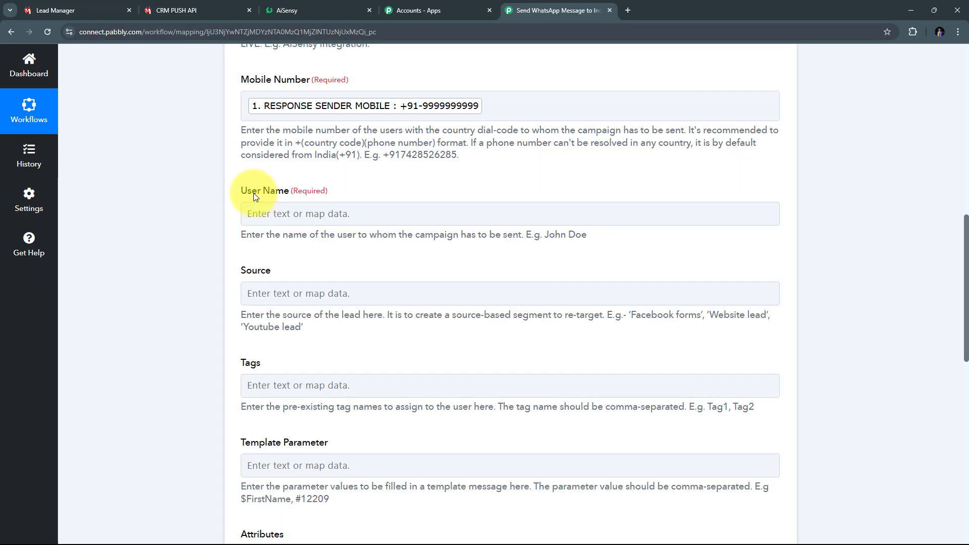
Step: Map the action's user name to the RESPONSE SENDER NAME value from the IndiaMART New Leads trigger
click(284, 212)
click(526, 215)
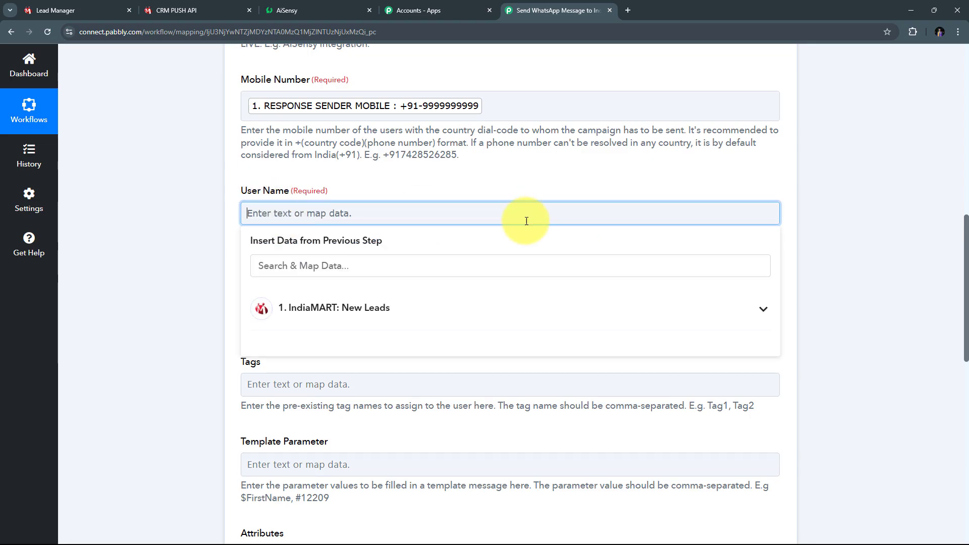
click(338, 317)
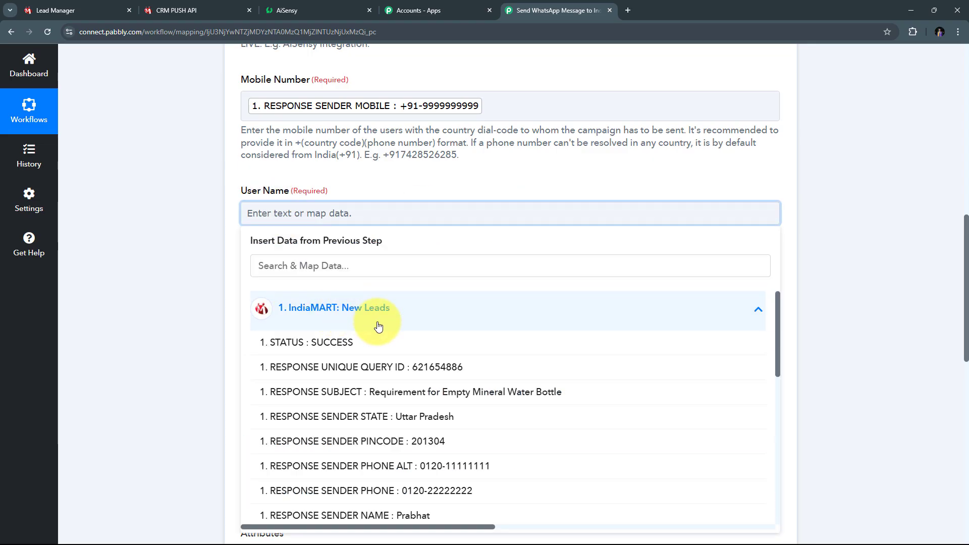
scroll(443, 469, down, 1)
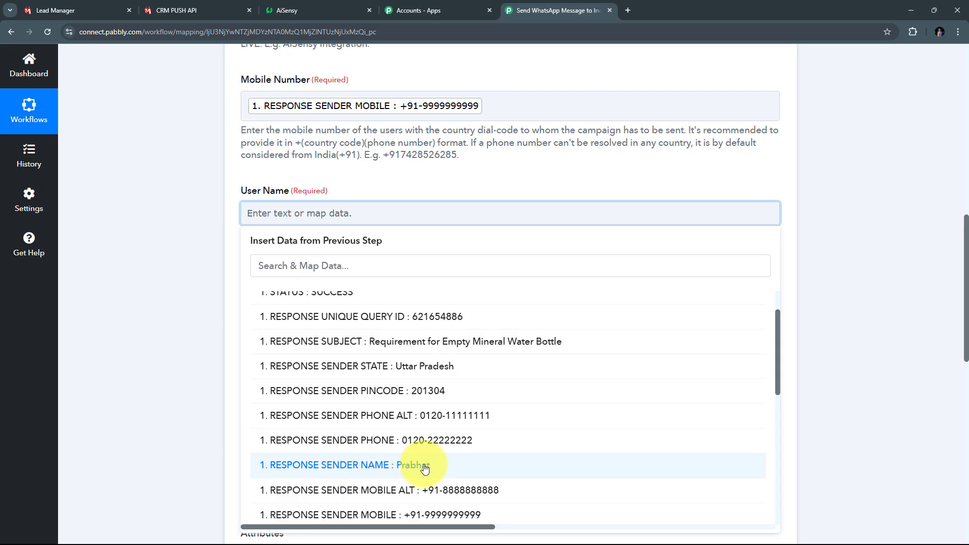
click(425, 468)
click(185, 289)
Step: Map the template parameter to the RESPONSE SENDER NAME value from the IndiaMART trigger, leaving source and tags blank
scroll(426, 236, down, 2)
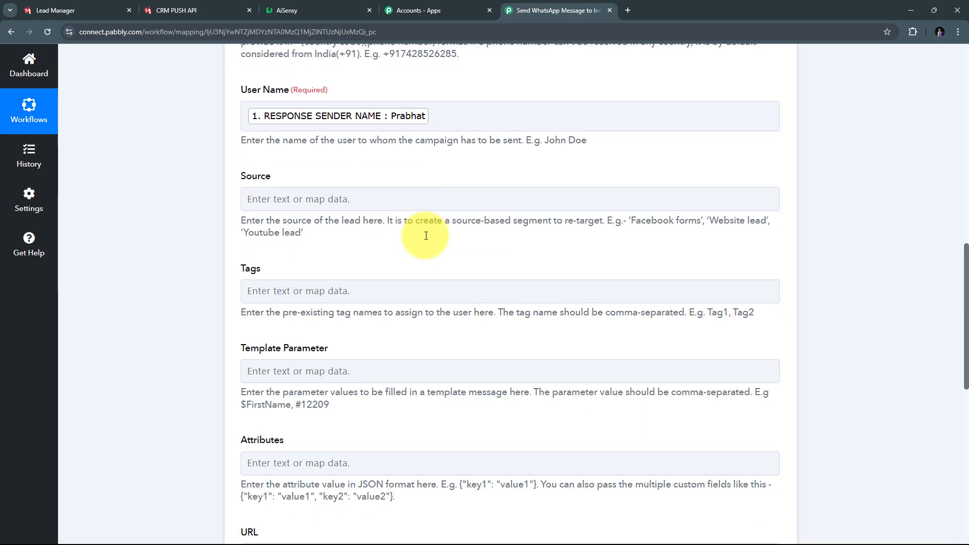
scroll(425, 235, up, 1)
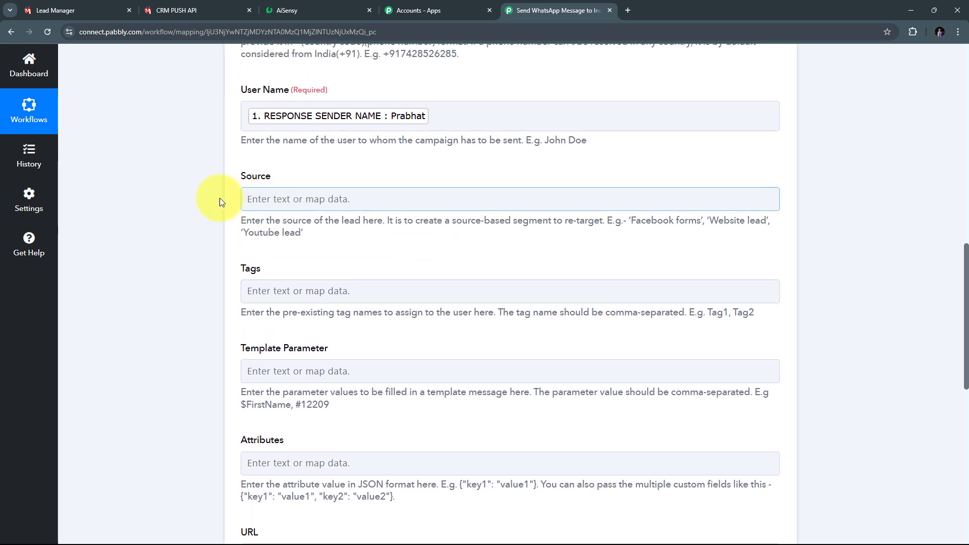
scroll(227, 323, down, 2)
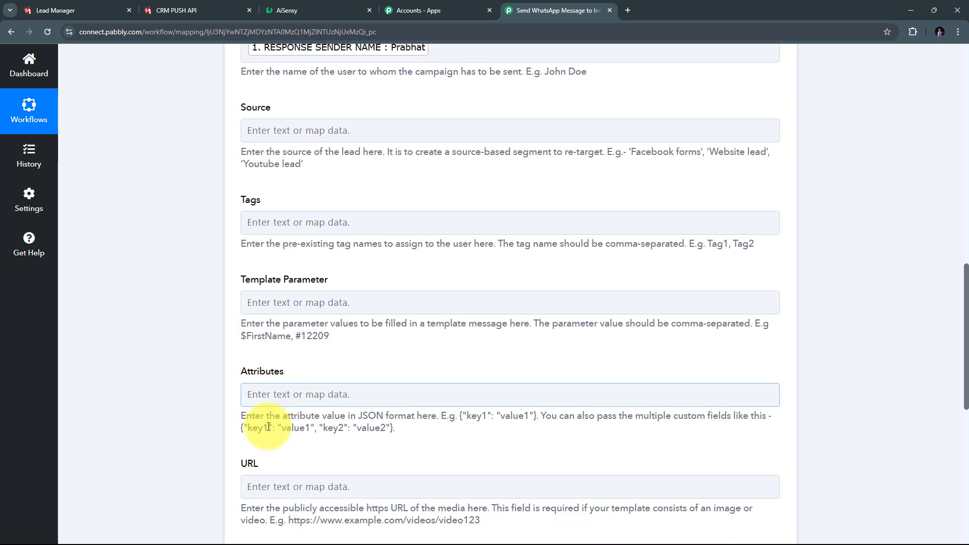
scroll(268, 427, down, 1)
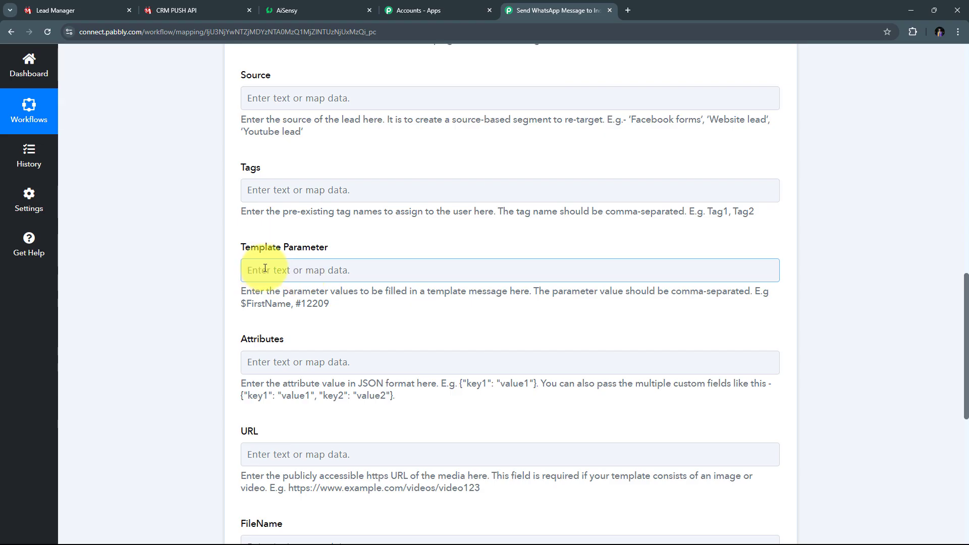
click(284, 269)
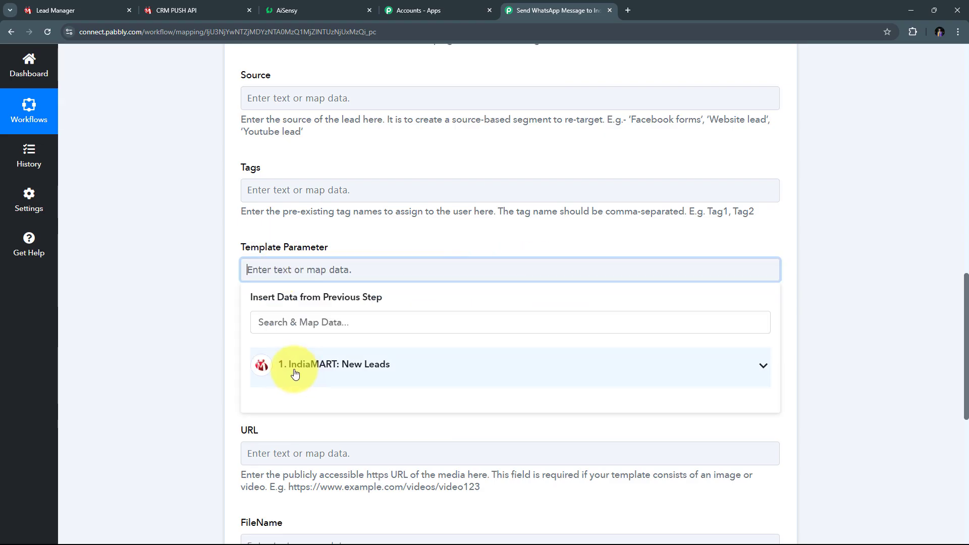
click(396, 374)
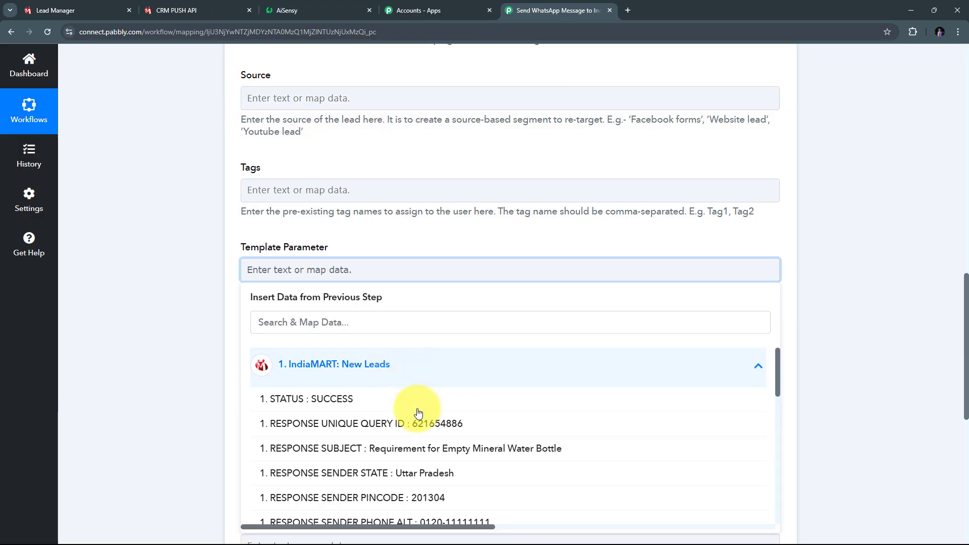
scroll(404, 427, down, 2)
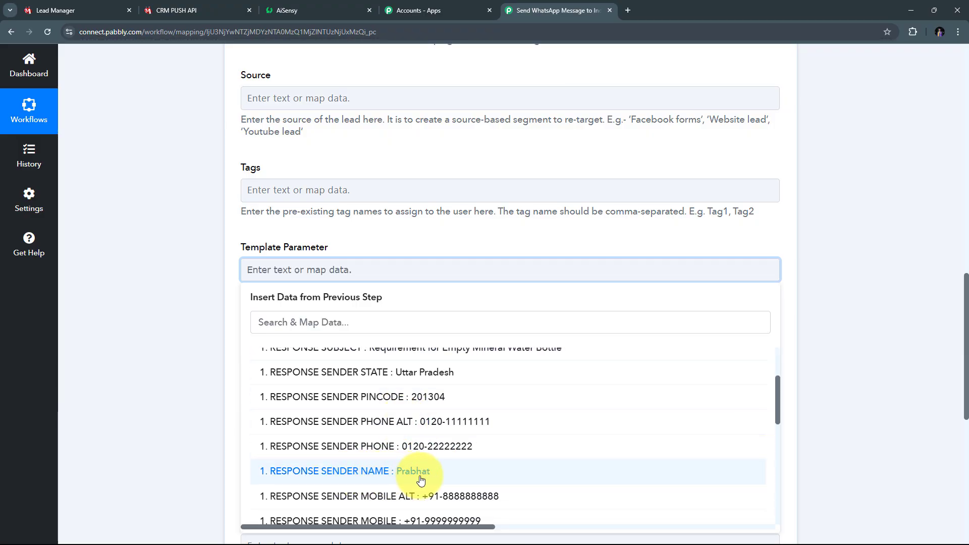
click(421, 479)
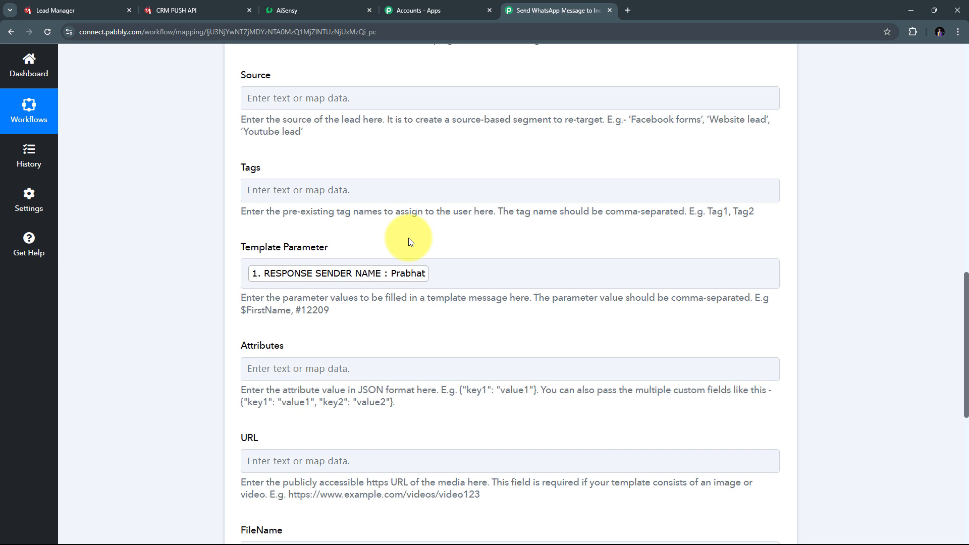
click(435, 277)
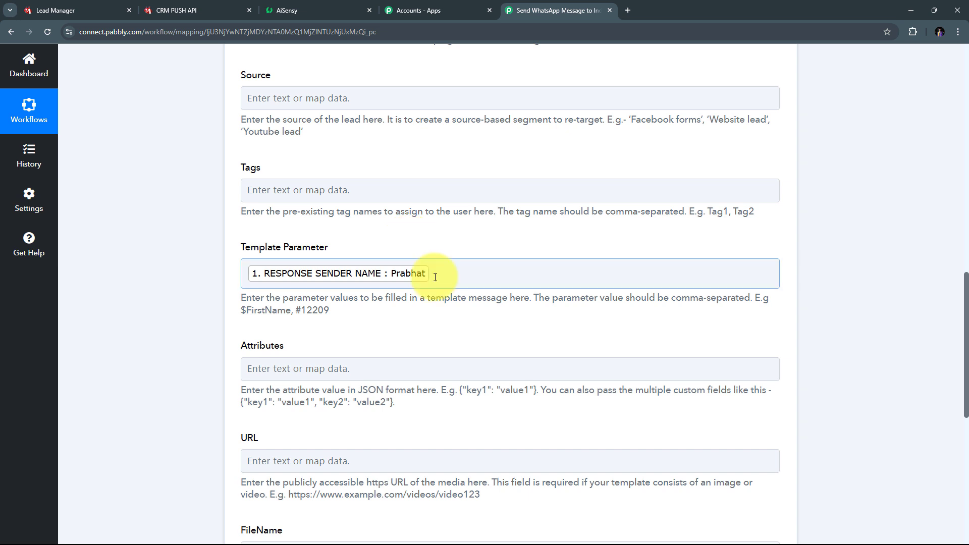
click(435, 276)
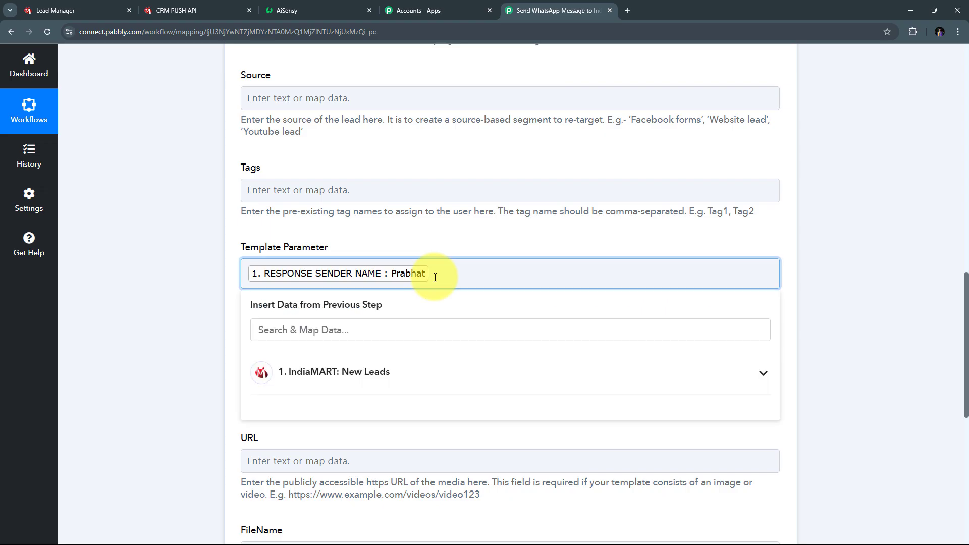
click(417, 240)
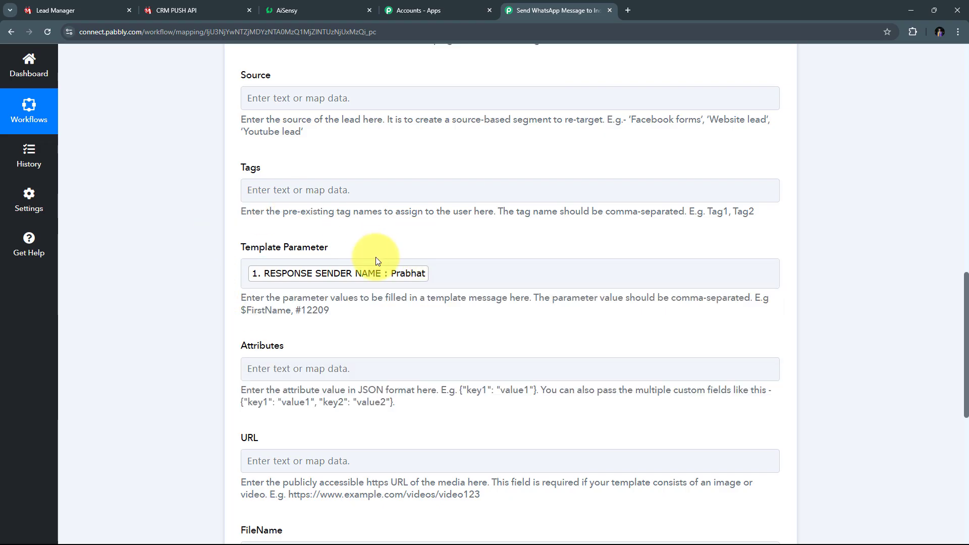
Step: Save the Send Template Message action and send its test request, leaving attributes, URL and file name blank
scroll(377, 260, up, 1)
scroll(412, 261, up, 1)
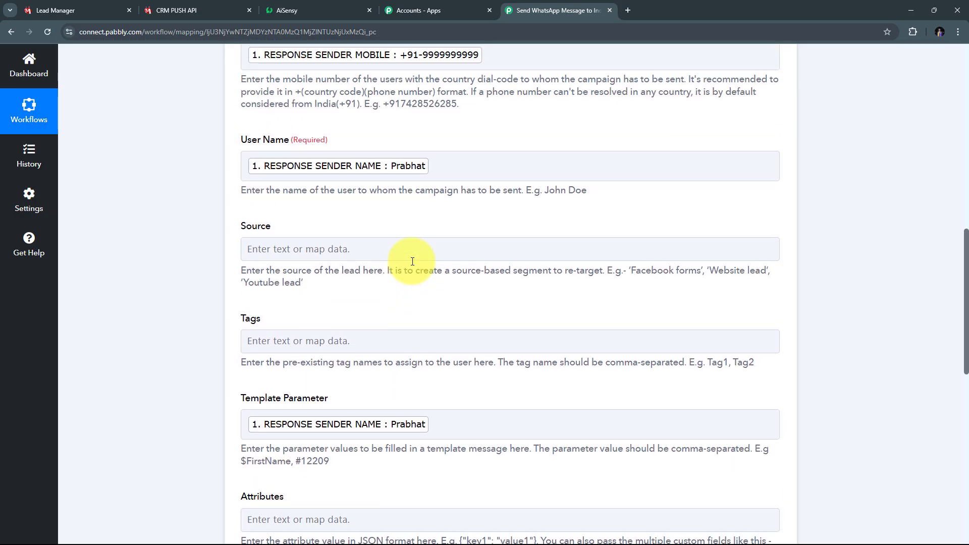
scroll(459, 259, down, 2)
click(396, 278)
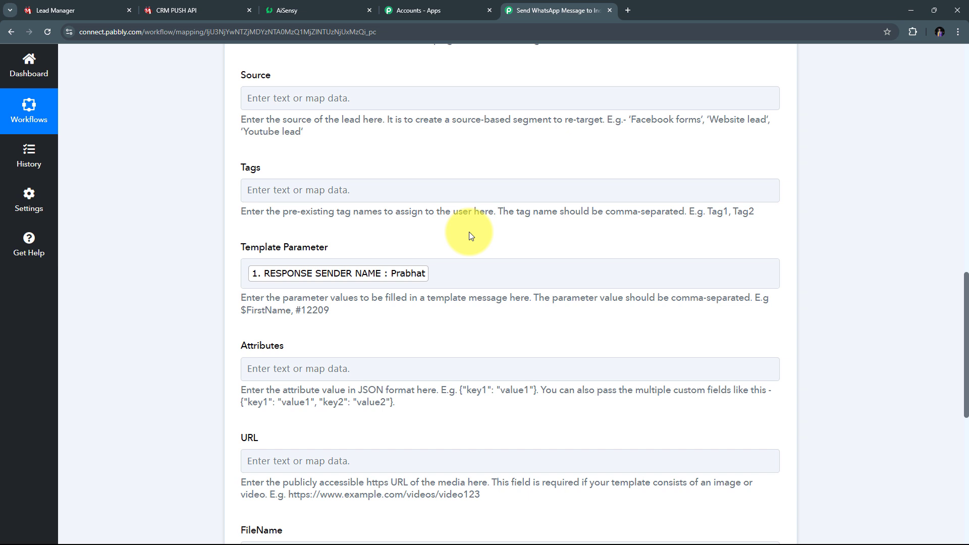
scroll(495, 233, up, 3)
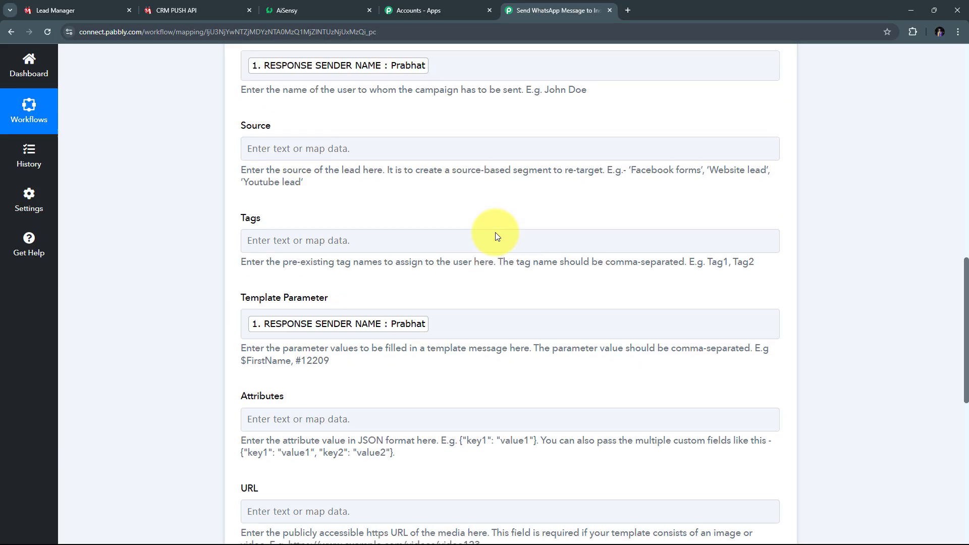
scroll(498, 236, down, 2)
scroll(495, 232, down, 9)
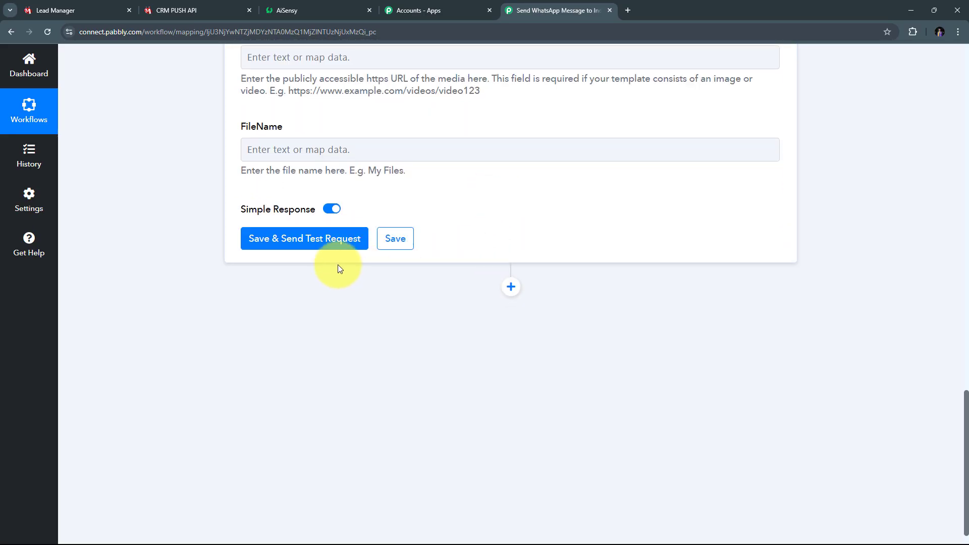
click(308, 244)
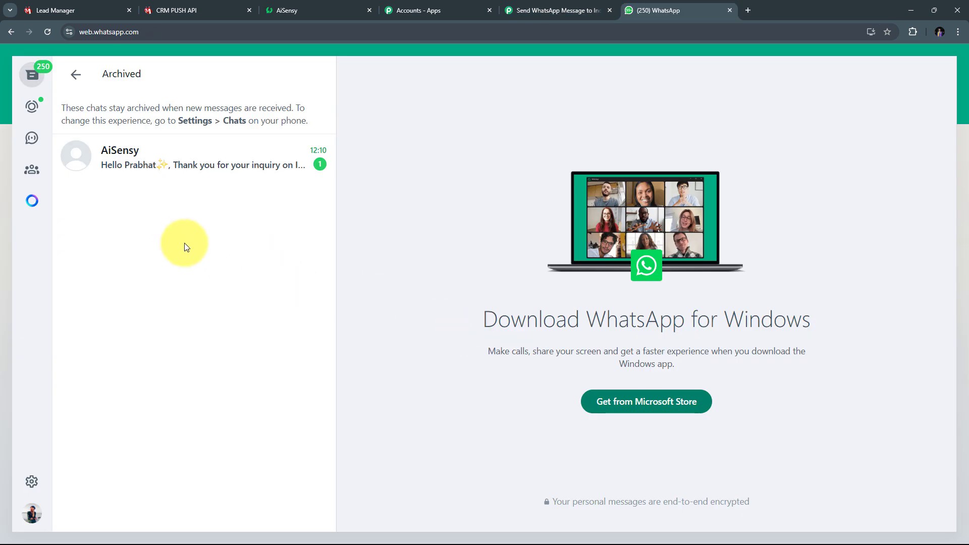
Step: Open the archived AiSensy chat in WhatsApp Web and examine the lead's name in the received template message
click(219, 164)
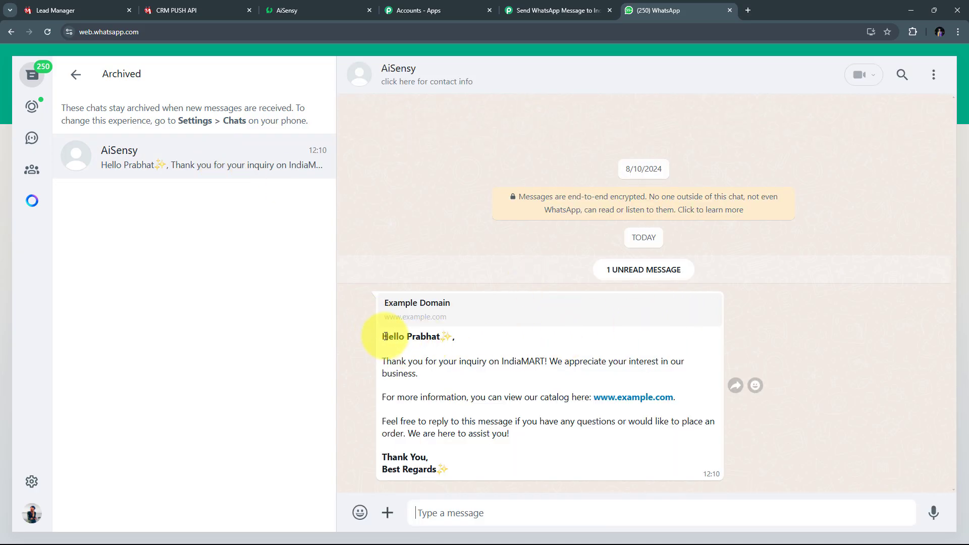
drag(408, 336, 442, 343)
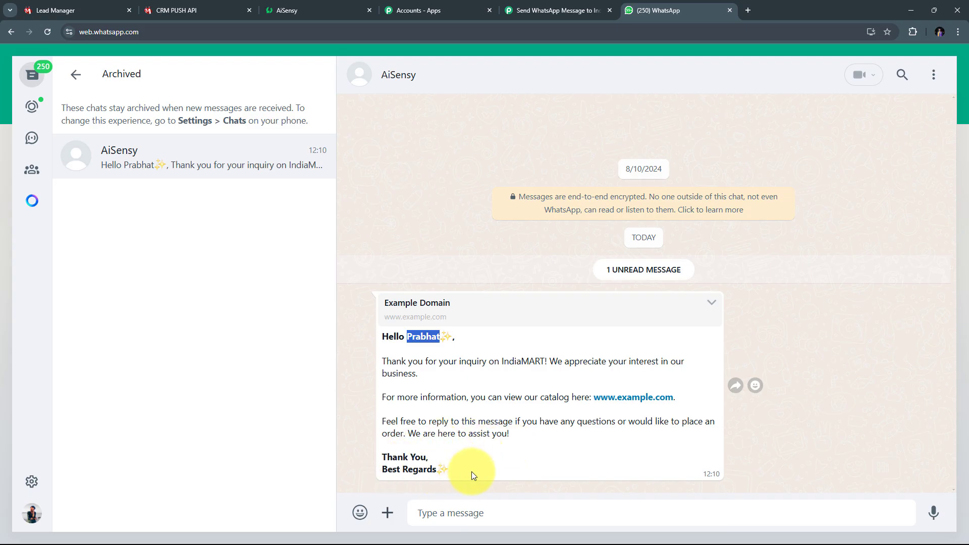
click(454, 357)
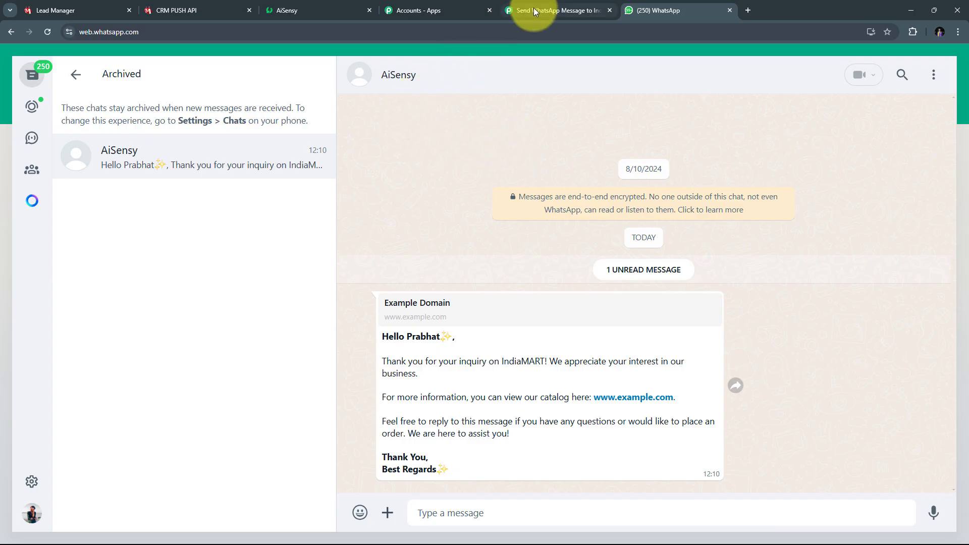
Step: Close WhatsApp Web, return to the Pabbly Connect workflow and collapse the Send Template Message action to review the trigger and action
key(ctrl+w)
scroll(807, 290, up, 10)
click(779, 302)
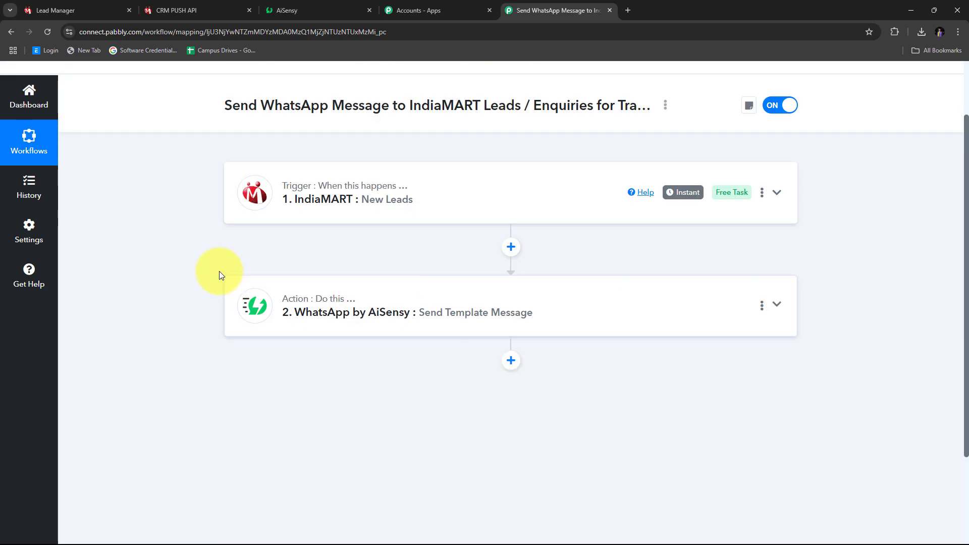
scroll(219, 271, up, 2)
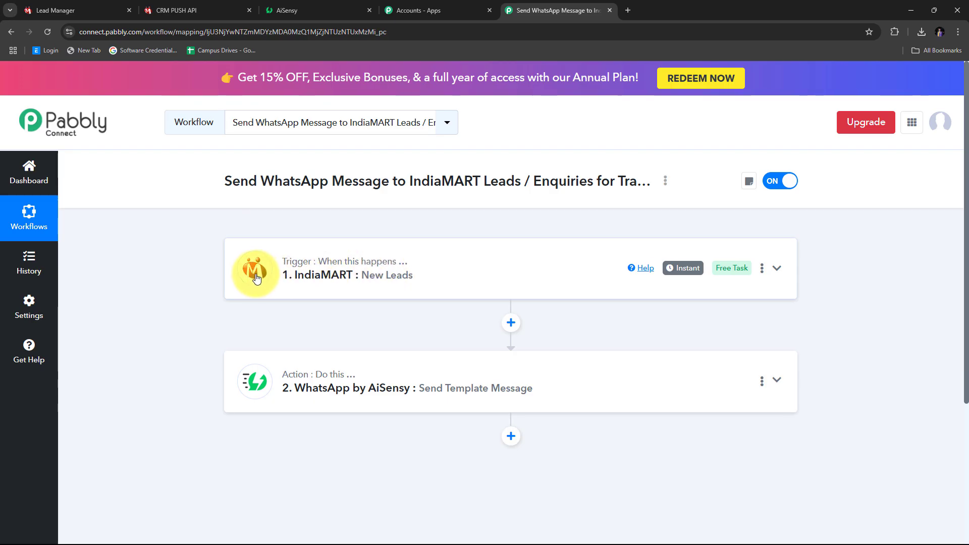
scroll(256, 278, down, 1)
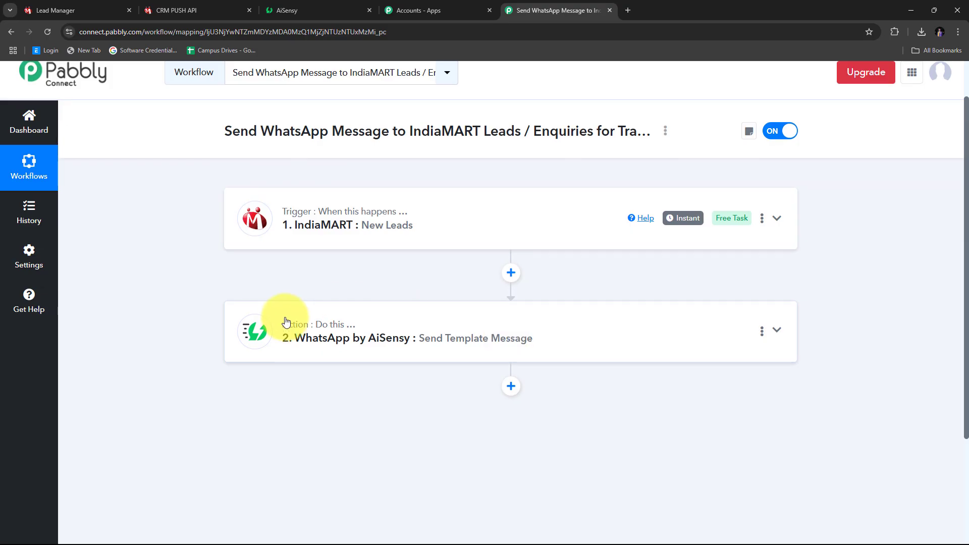
scroll(285, 321, up, 1)
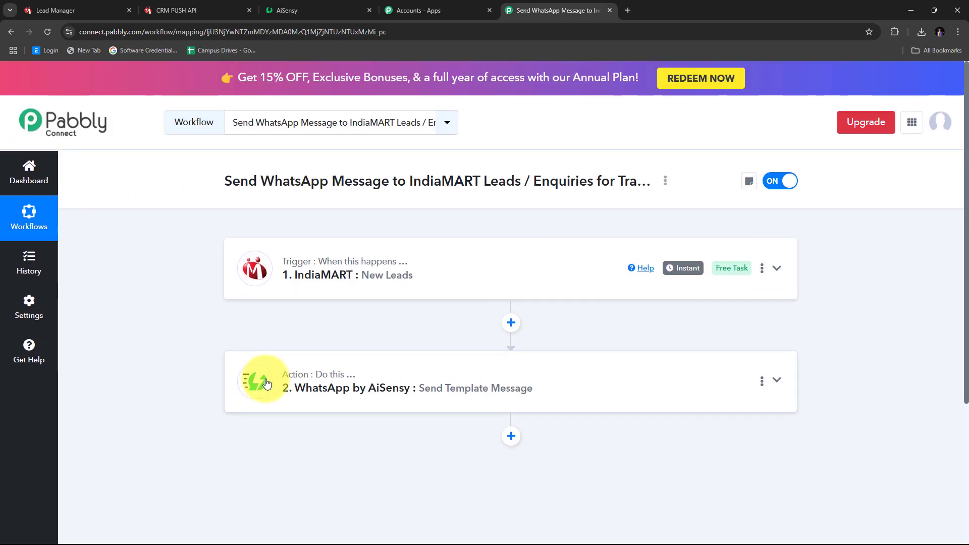